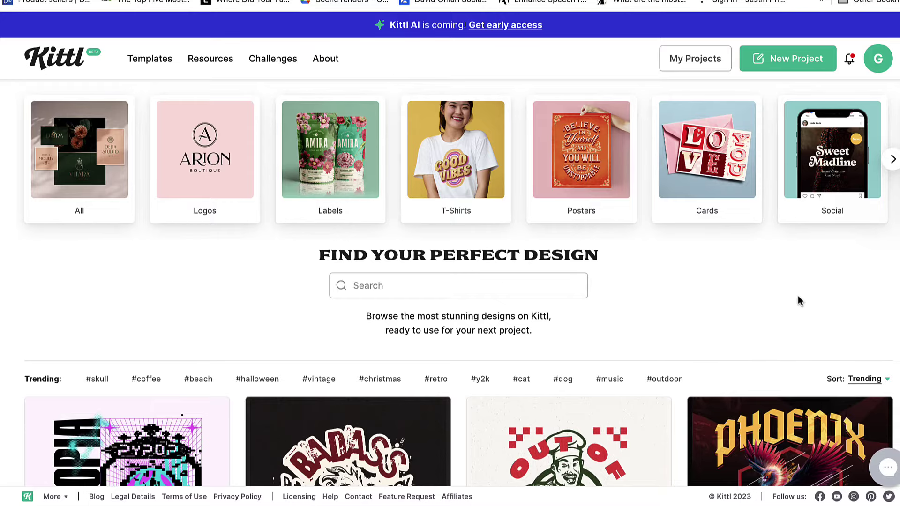
Step: Look over the design categories, search field and trending templates on the home page
scroll(758, 341, "down", 1)
scroll(759, 342, "up", 1)
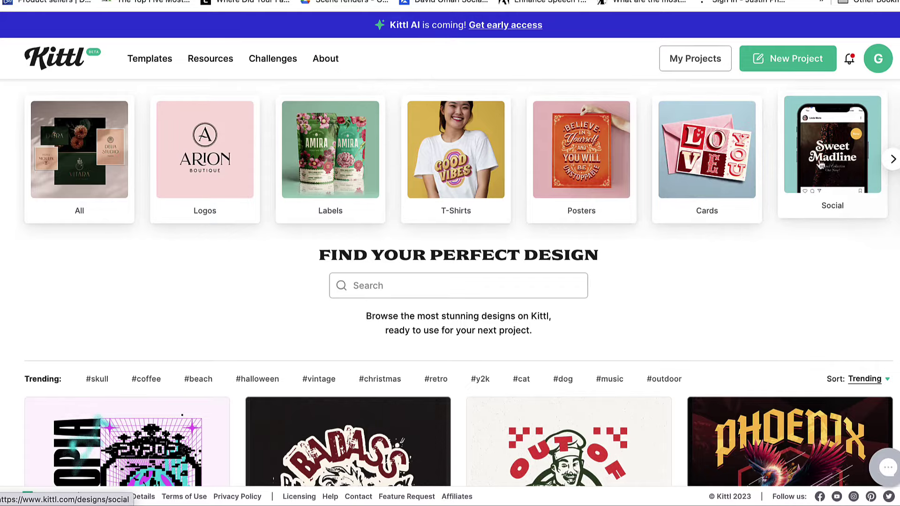
scroll(609, 210, "down", 2)
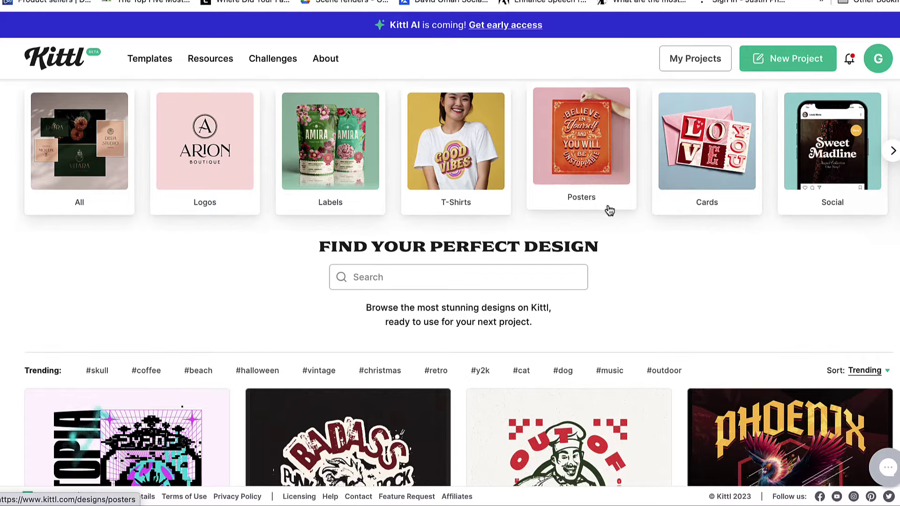
scroll(609, 210, "down", 10)
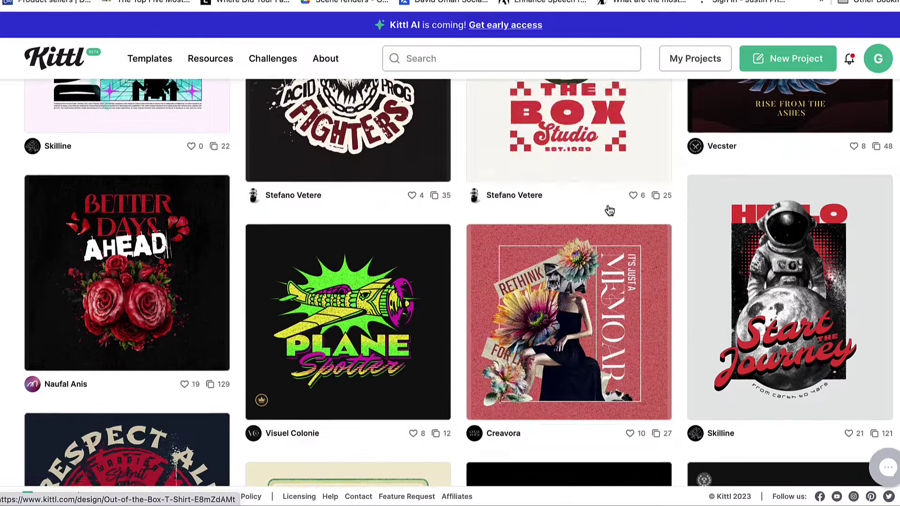
scroll(609, 209, "up", 10)
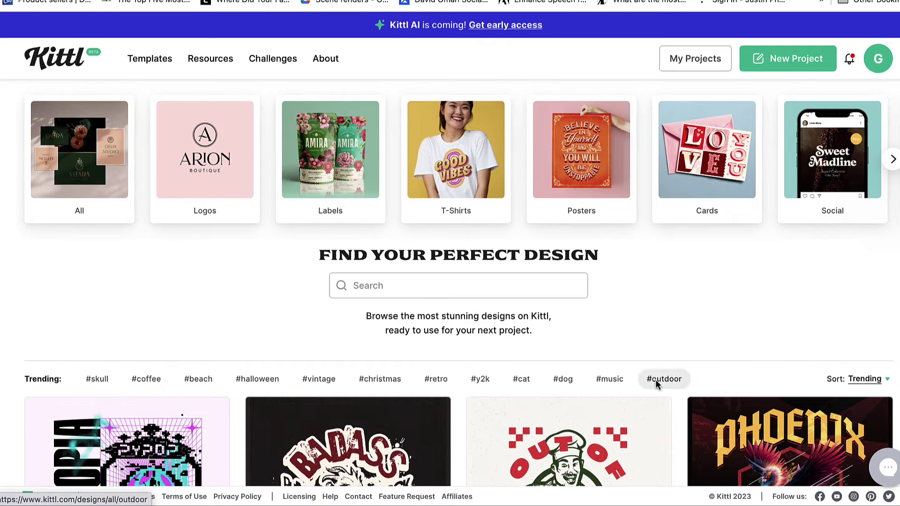
left_click(467, 285)
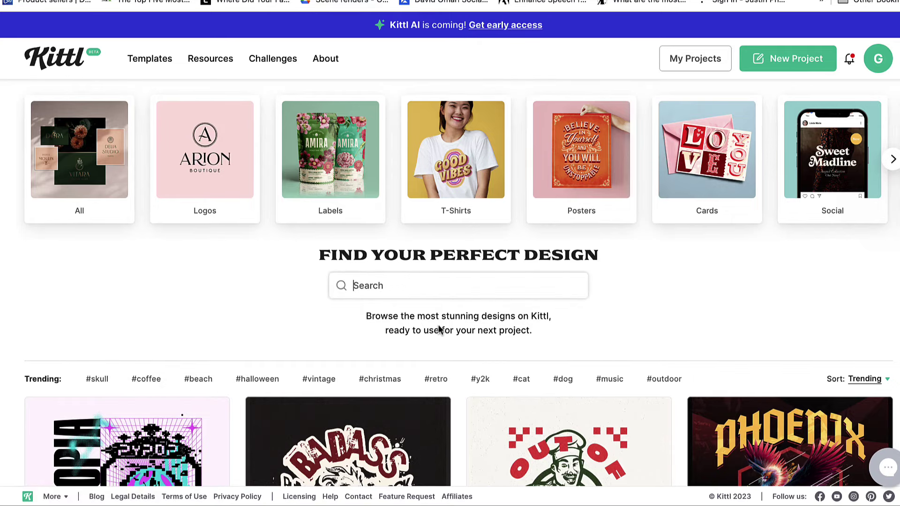
scroll(477, 294, "down", 2)
scroll(477, 293, "up", 2)
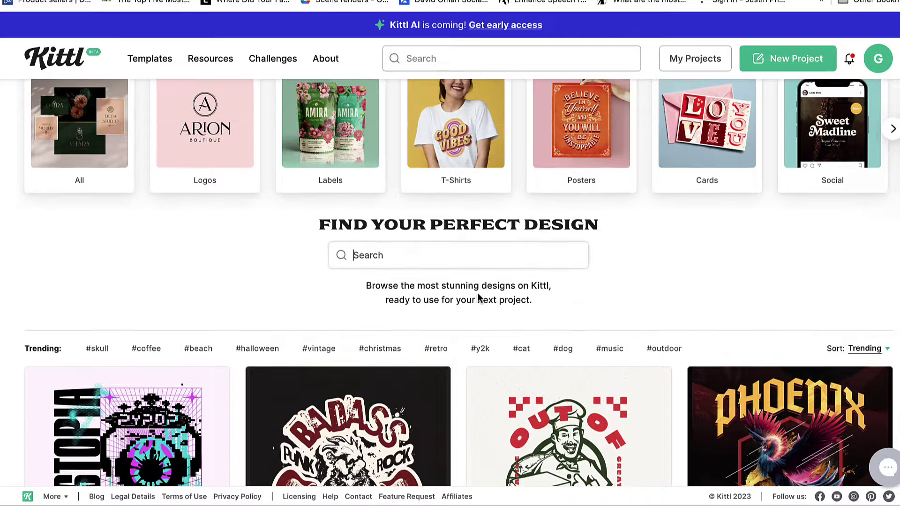
Step: Show the templates of all categories and browse through the trending designs
left_click(81, 149)
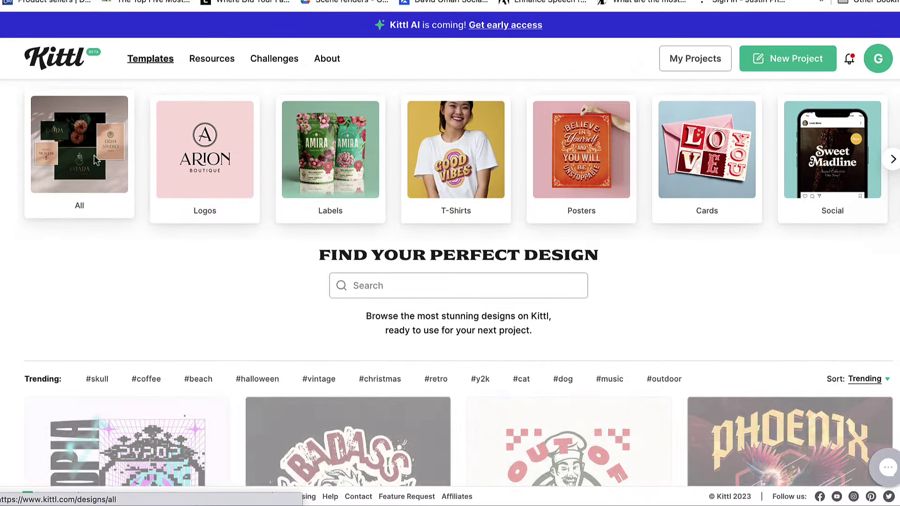
scroll(463, 324, "down", 5)
scroll(462, 330, "down", 1)
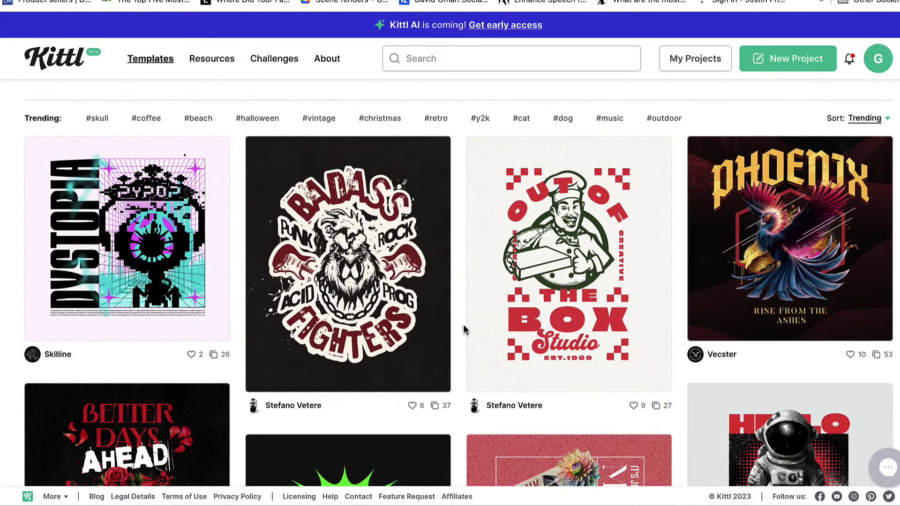
scroll(463, 330, "down", 3)
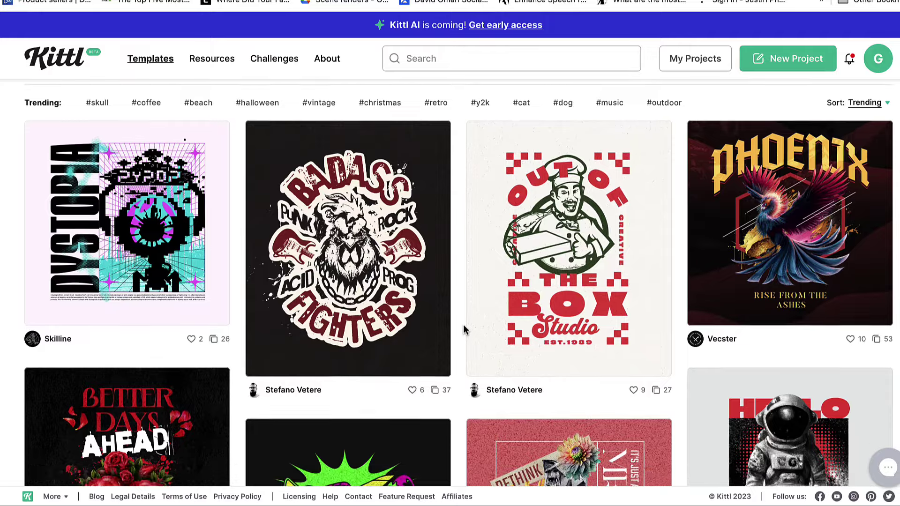
scroll(463, 330, "down", 3)
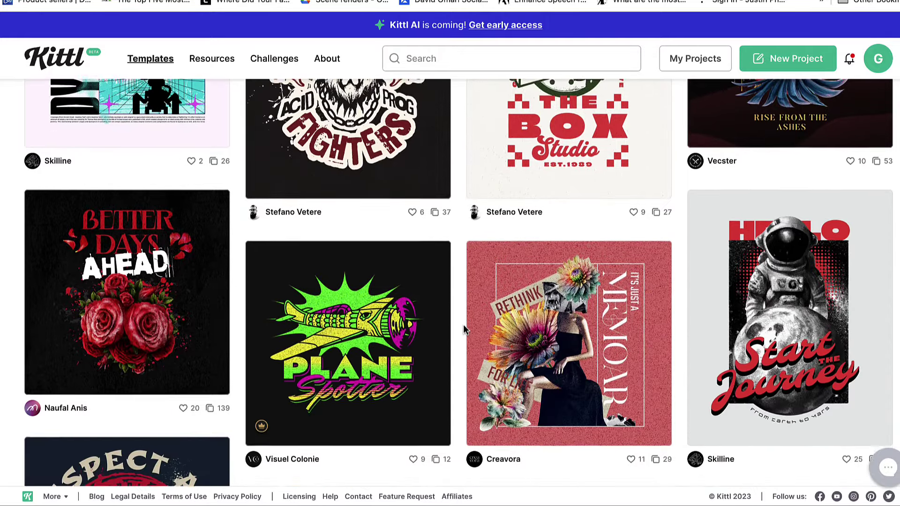
scroll(463, 330, "down", 1)
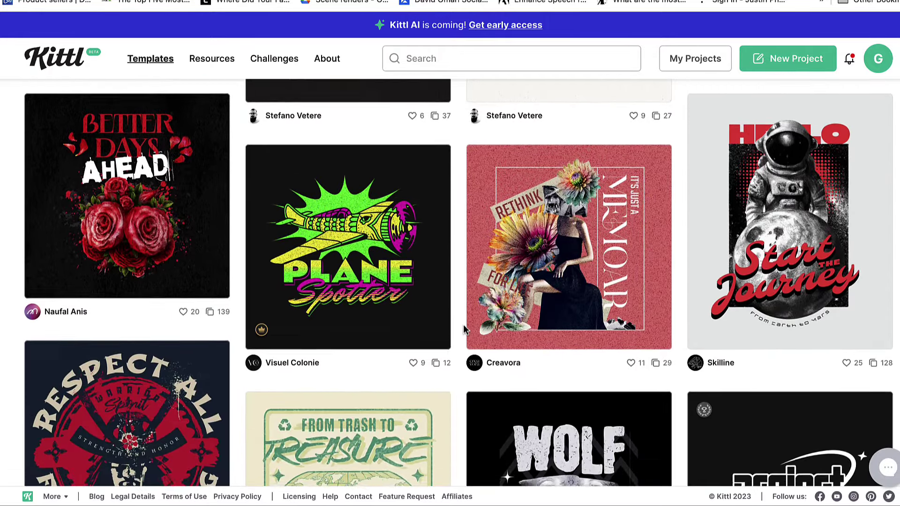
scroll(463, 328, "down", 3)
scroll(463, 327, "down", 2)
scroll(463, 328, "down", 2)
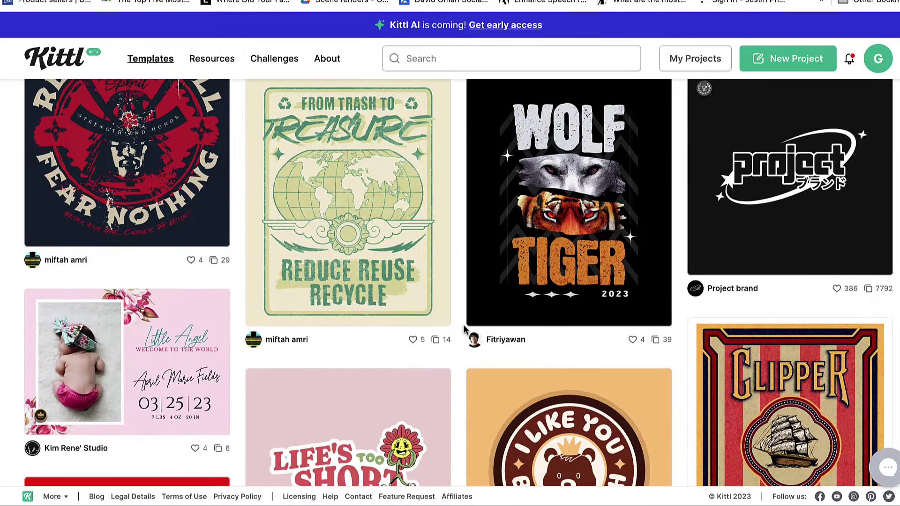
scroll(482, 349, "down", 2)
scroll(482, 349, "down", 5)
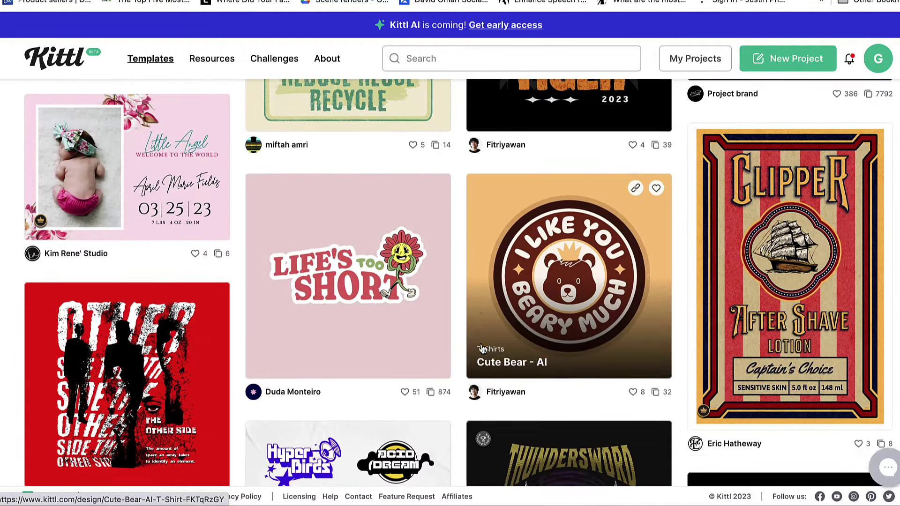
scroll(483, 349, "down", 3)
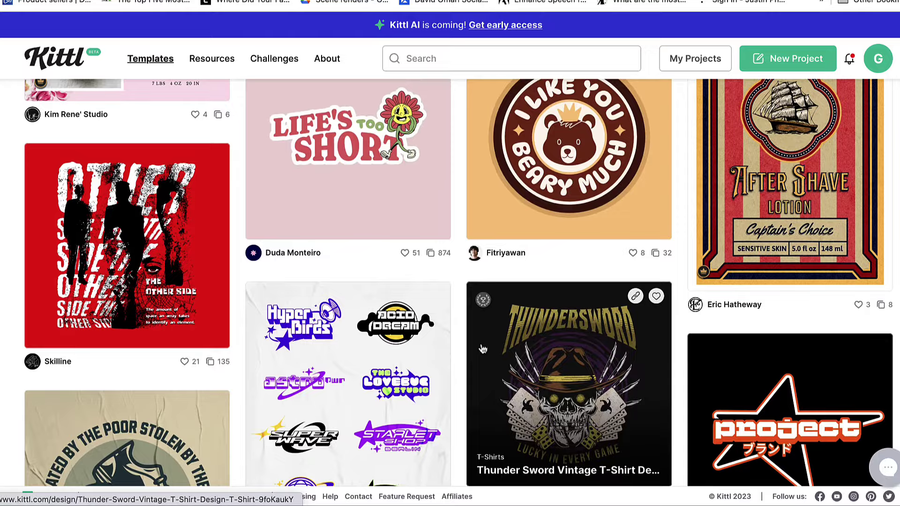
scroll(482, 349, "down", 5)
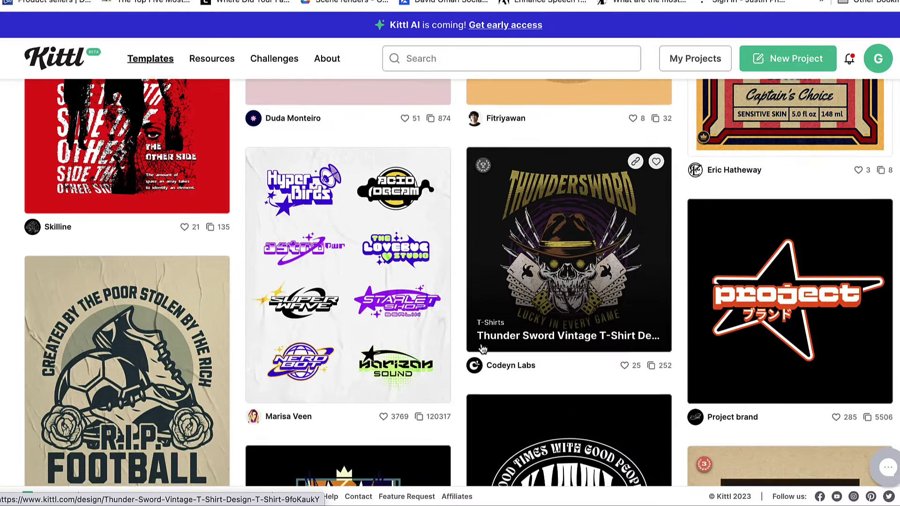
scroll(482, 349, "down", 5)
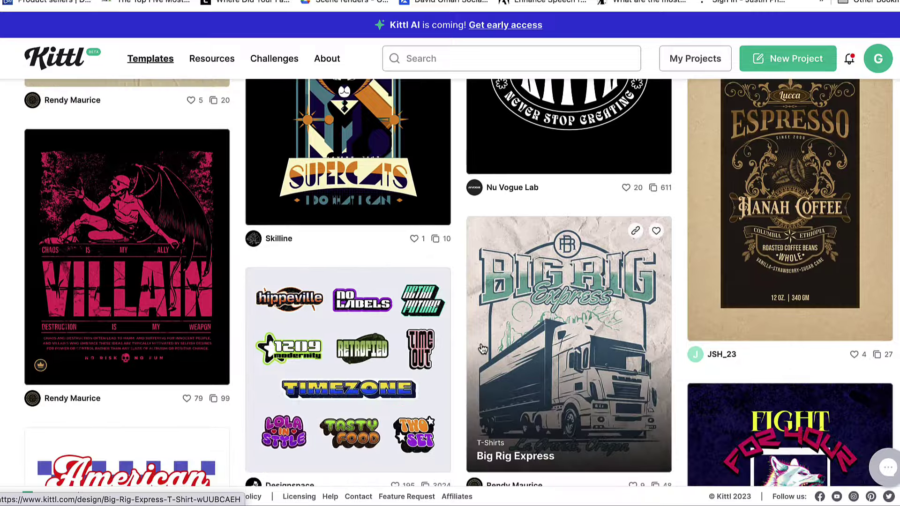
scroll(627, 308, "down", 14)
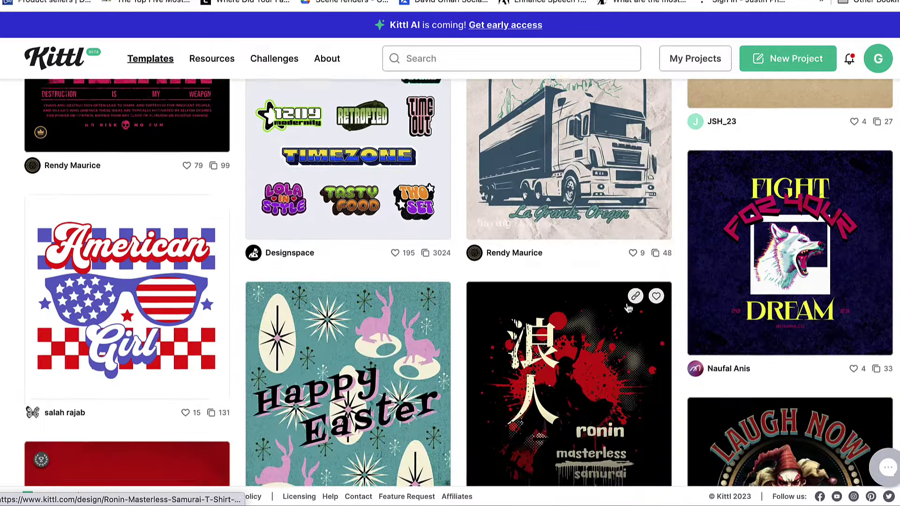
scroll(628, 308, "down", 10)
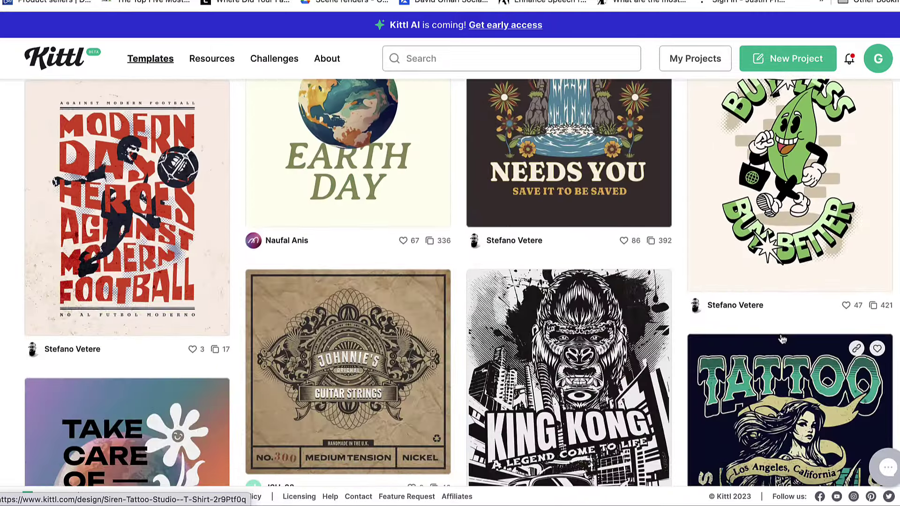
scroll(782, 339, "down", 4)
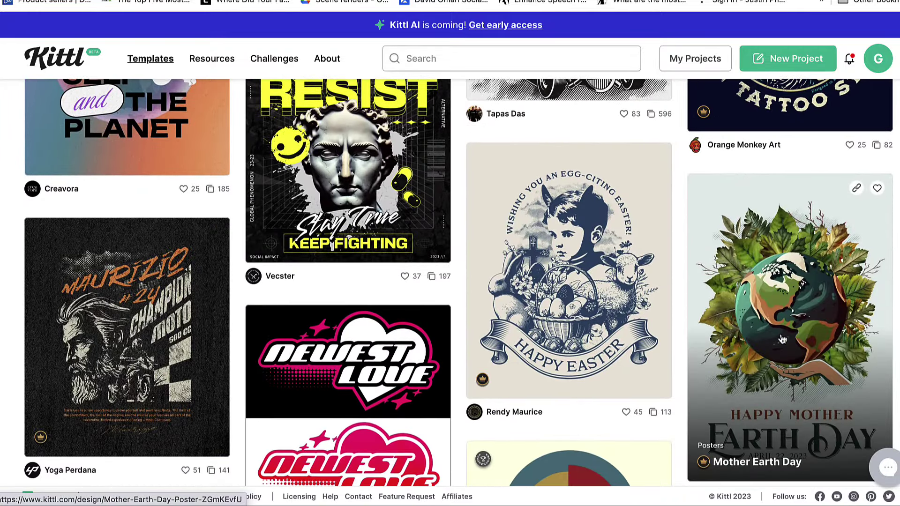
Step: Preview the Racing Champion T-shirt design template and open it for editing
left_click(139, 334)
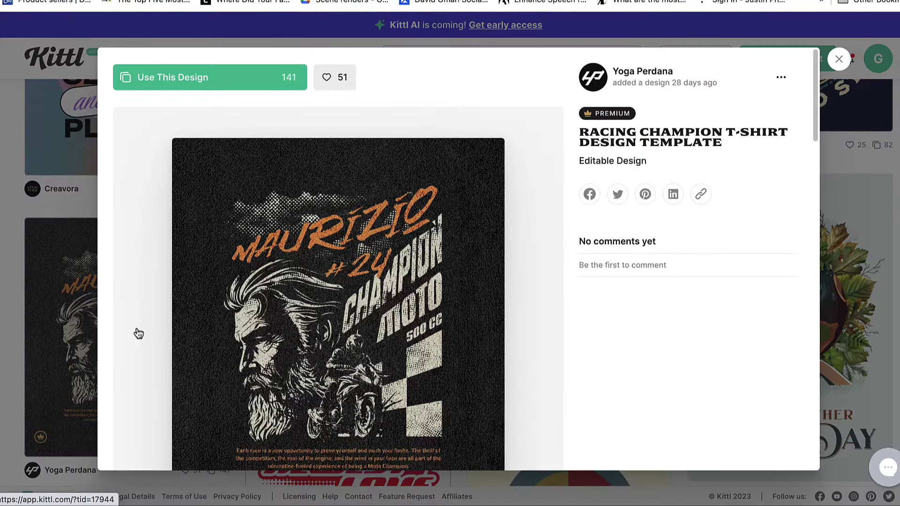
scroll(447, 388, "down", 2)
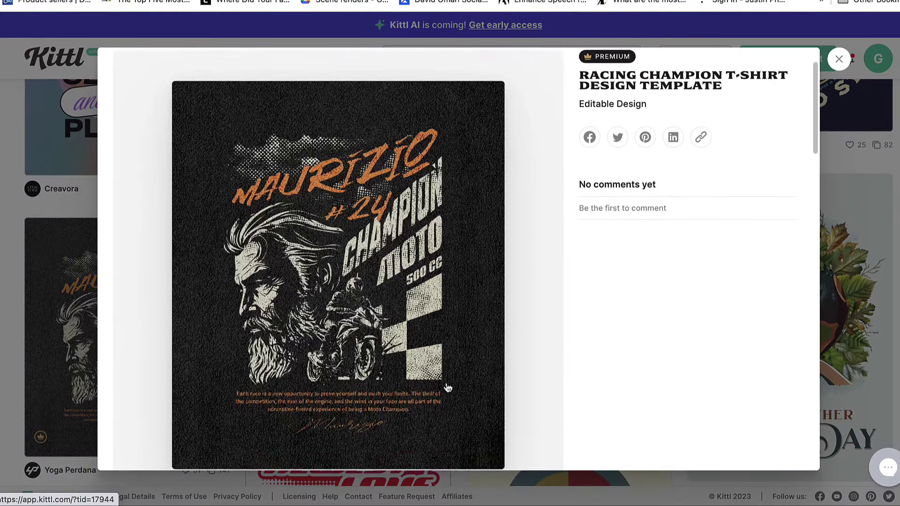
left_click(379, 283)
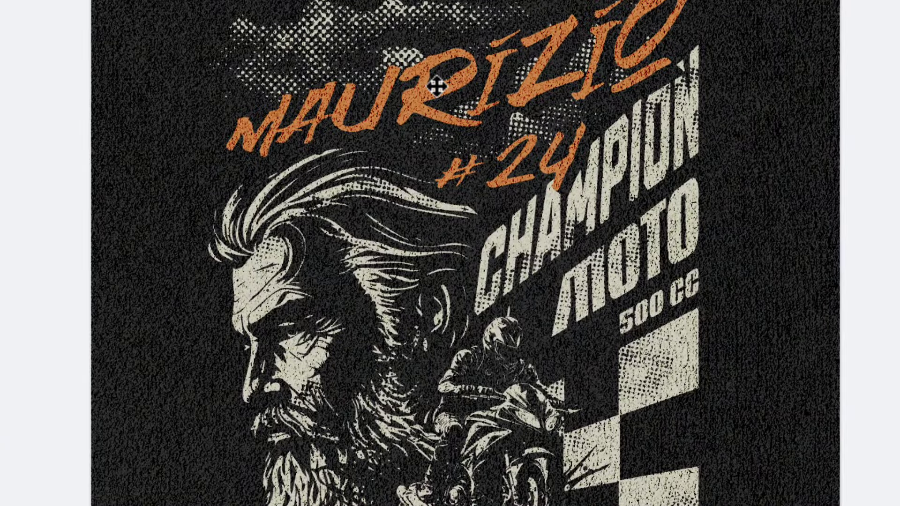
Step: Select the main title, the #24 text and the illustration group in turn to examine the template's editable elements, then clear the selection
left_click(436, 86)
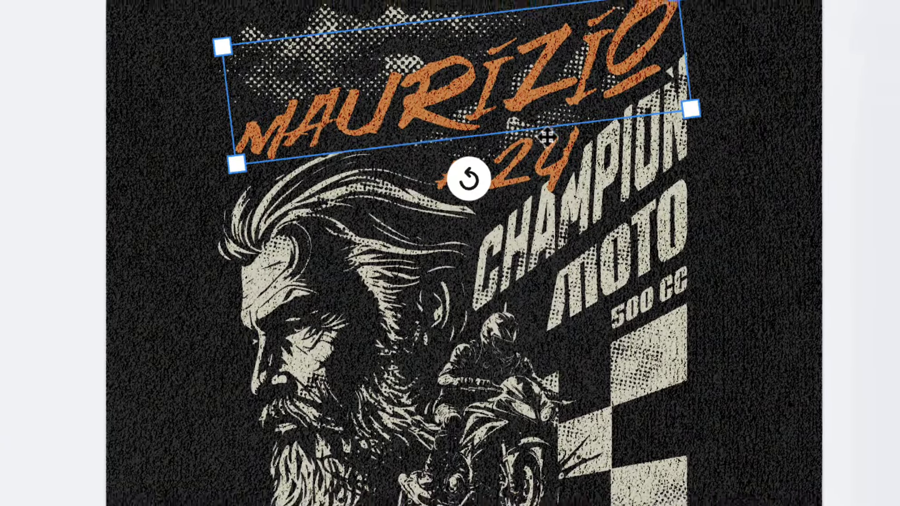
left_click(552, 152)
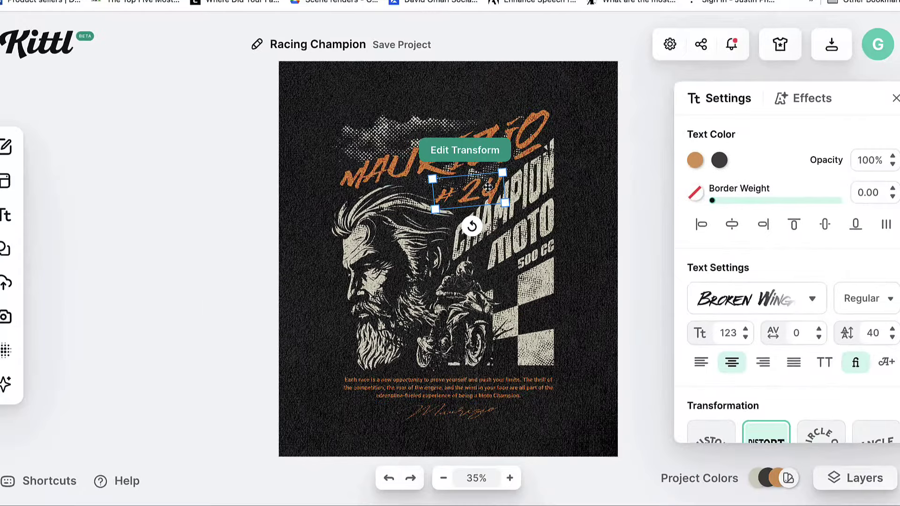
left_click(515, 192)
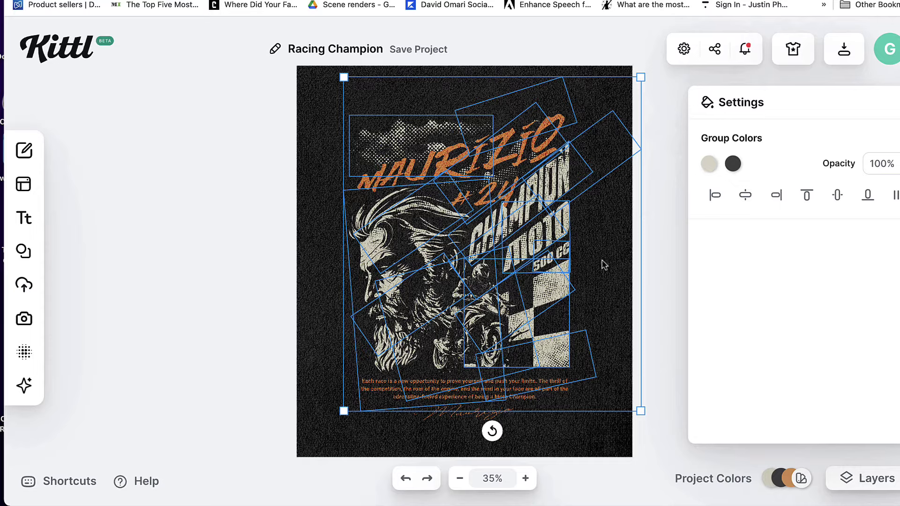
left_click(254, 114)
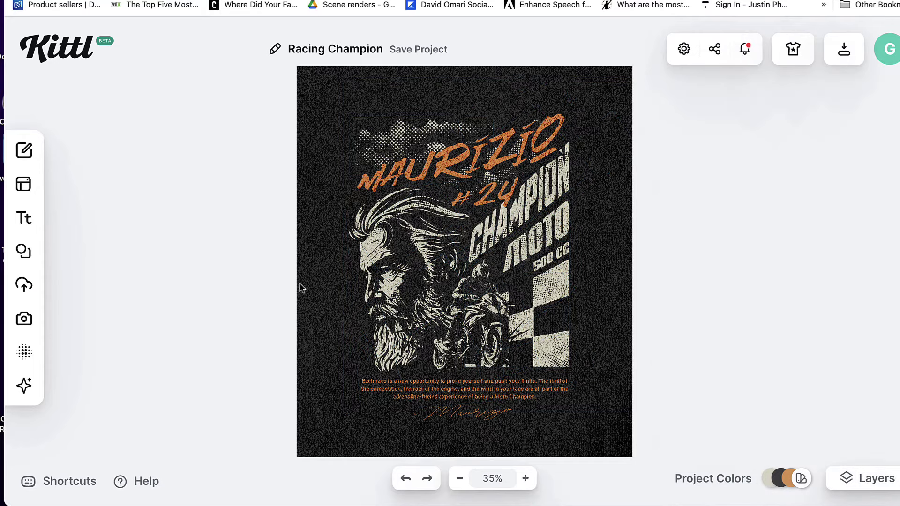
Step: Select the artboard background and open its solid colour picker
left_click(317, 97)
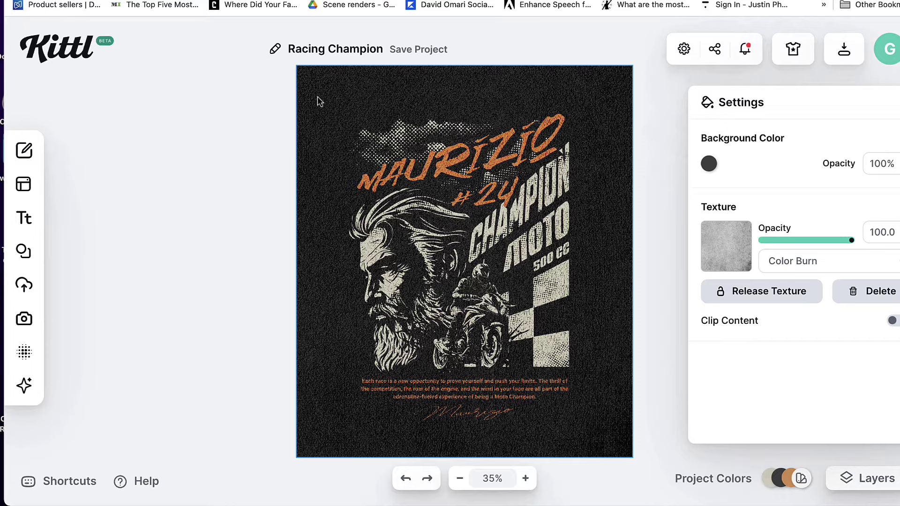
scroll(524, 128, "down", 2)
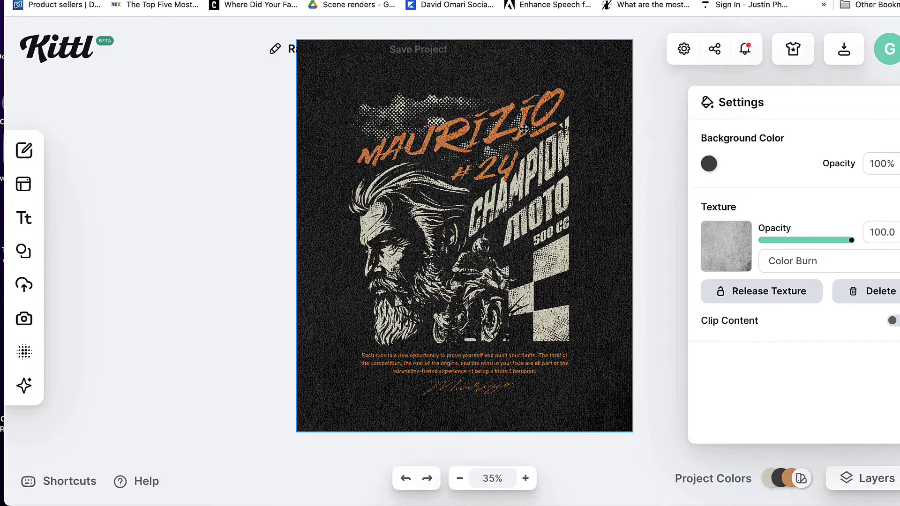
scroll(524, 128, "up", 3)
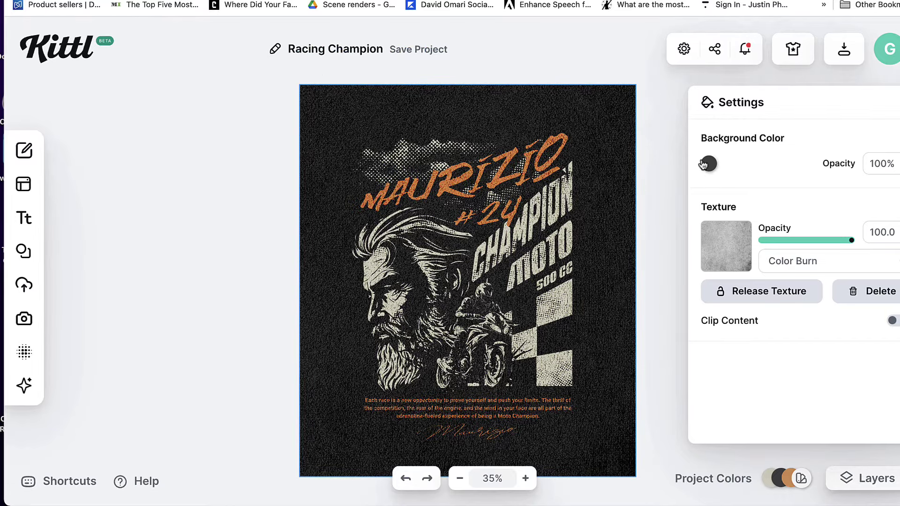
scroll(629, 227, "down", 2)
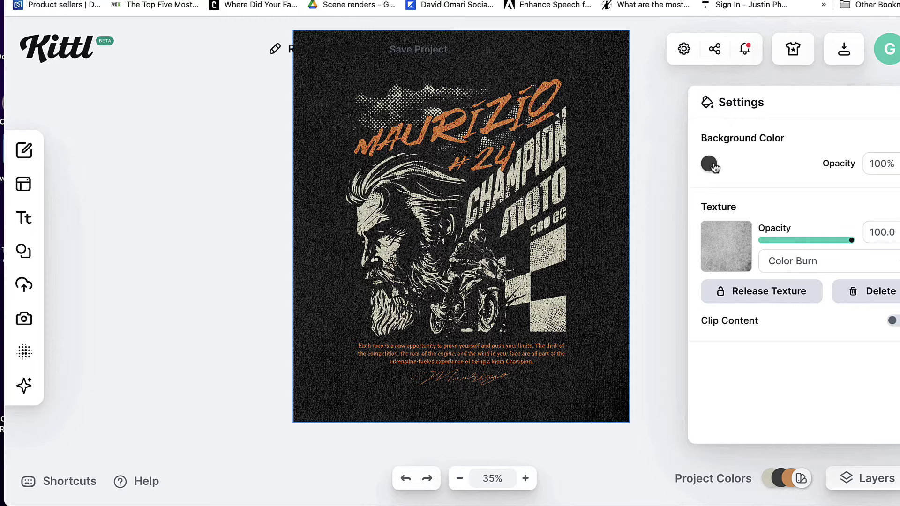
left_click(710, 164)
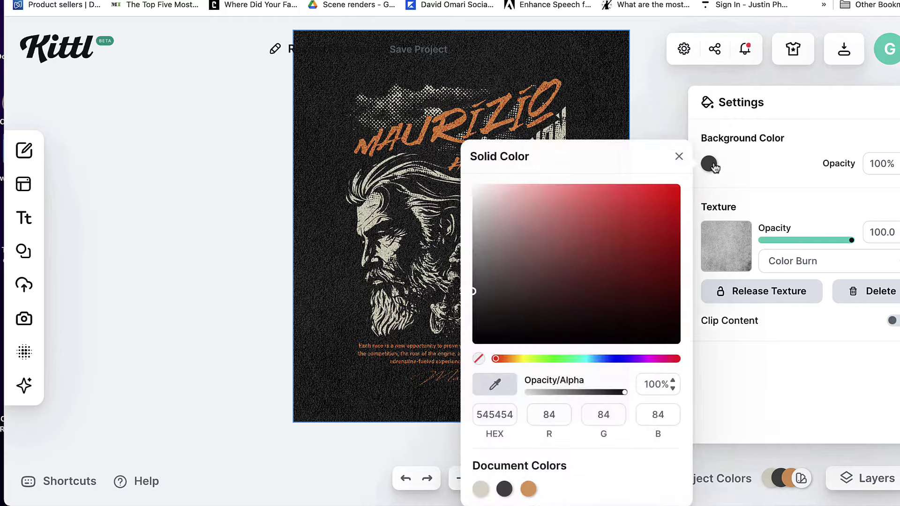
Step: Try several red shades for the artboard background, ending with hex a44545
left_click(623, 227)
left_click(605, 250)
left_click(564, 231)
left_click(536, 211)
left_click(624, 287)
left_click(643, 266)
left_click(591, 241)
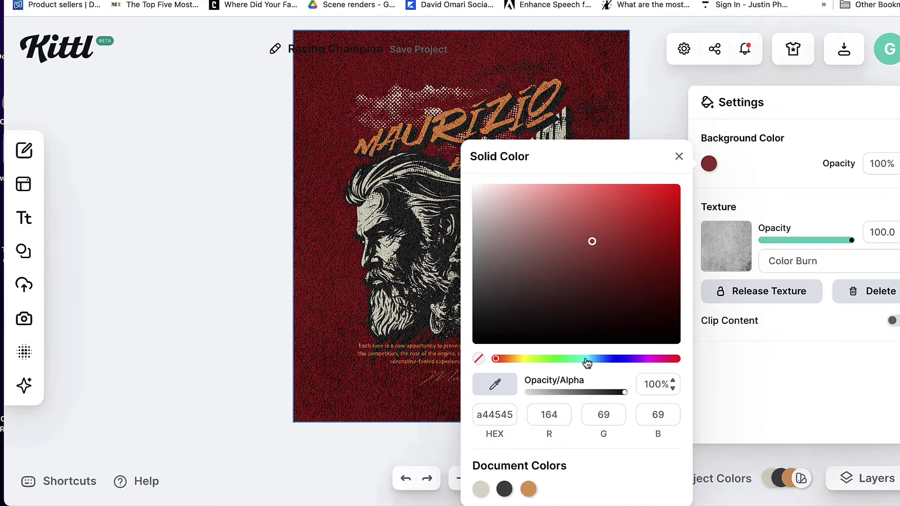
Step: Set the artboard background to the orange document colour e4a467, then close the colour picker and deselect the artboard
left_click(528, 488)
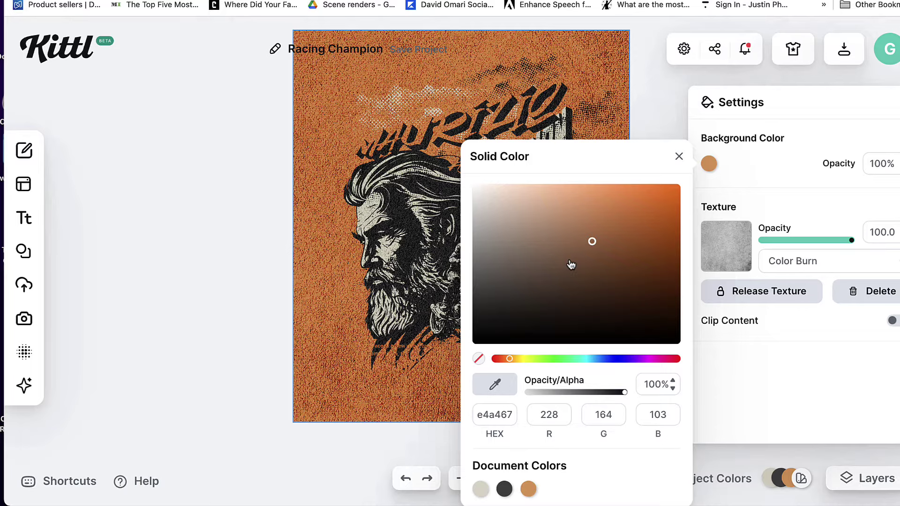
left_click(679, 156)
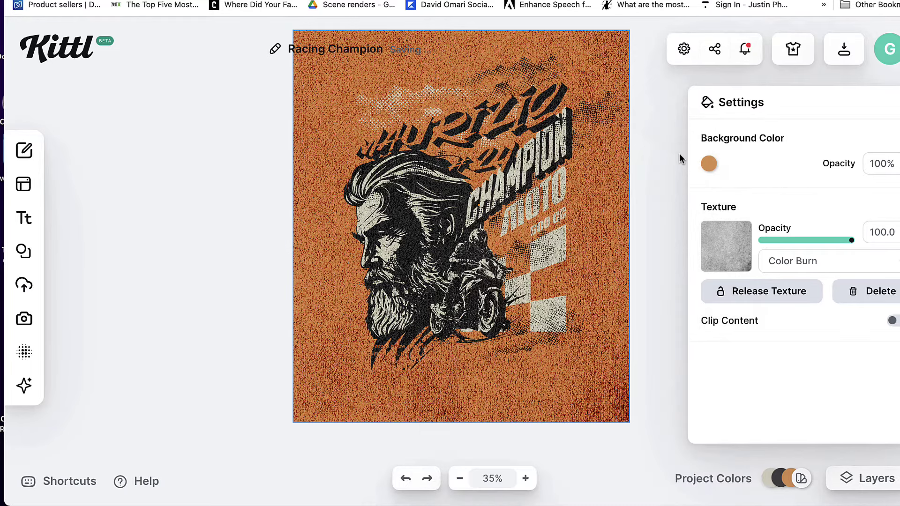
left_click(631, 158)
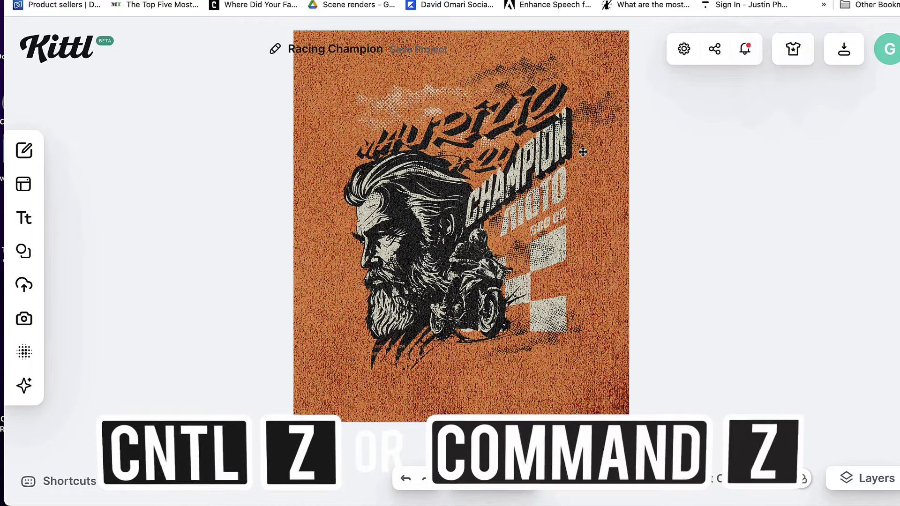
Step: Undo the background colour changes and delete the artboard's texture
key("ctrl+z")
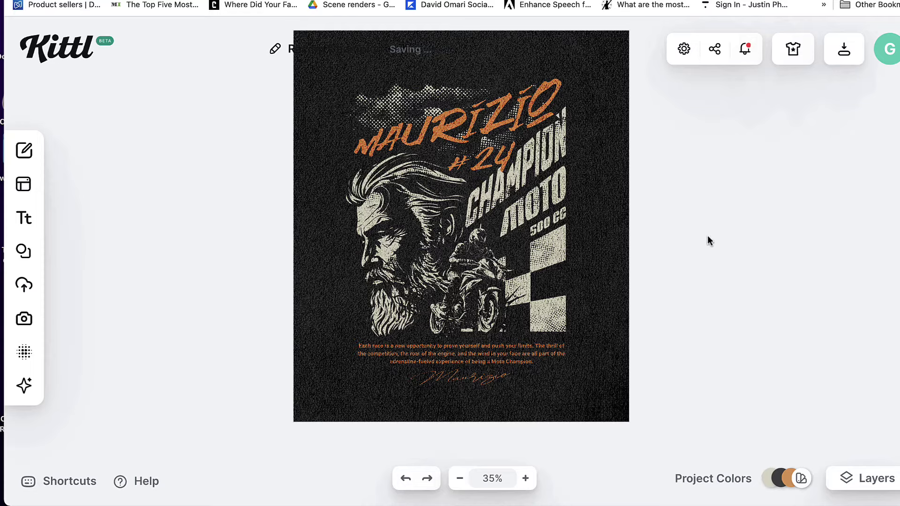
left_click(604, 161)
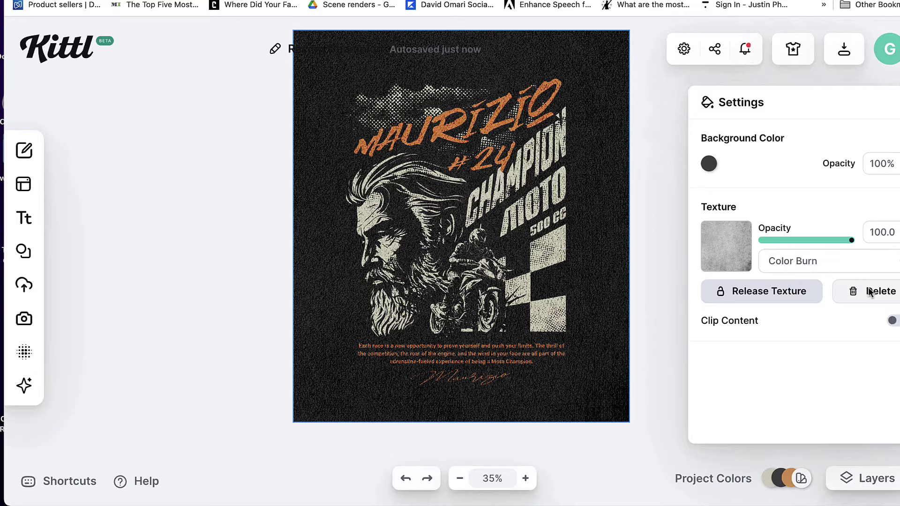
left_click(869, 292)
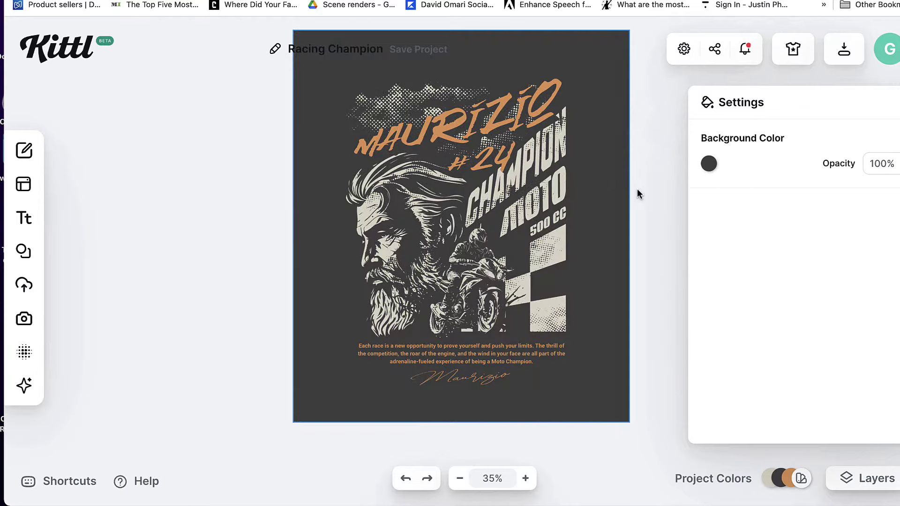
Step: Lower the artboard's background opacity to 0% and try raising it to 9%
scroll(609, 188, "right", 3)
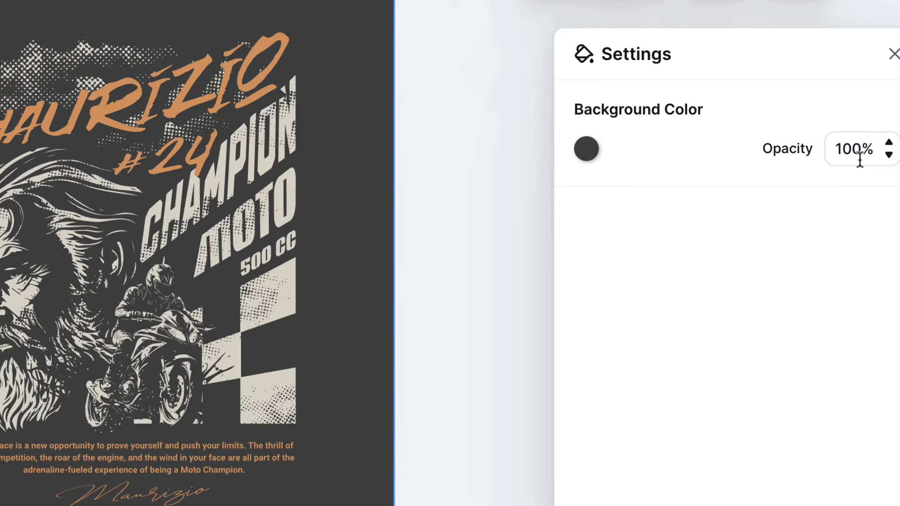
left_click_drag(889, 155, 897, 150)
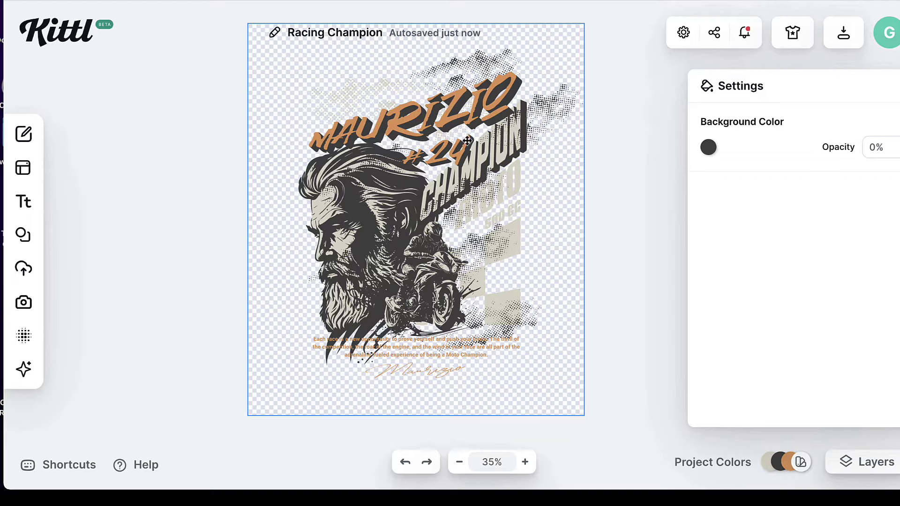
left_click(875, 147)
type("2")
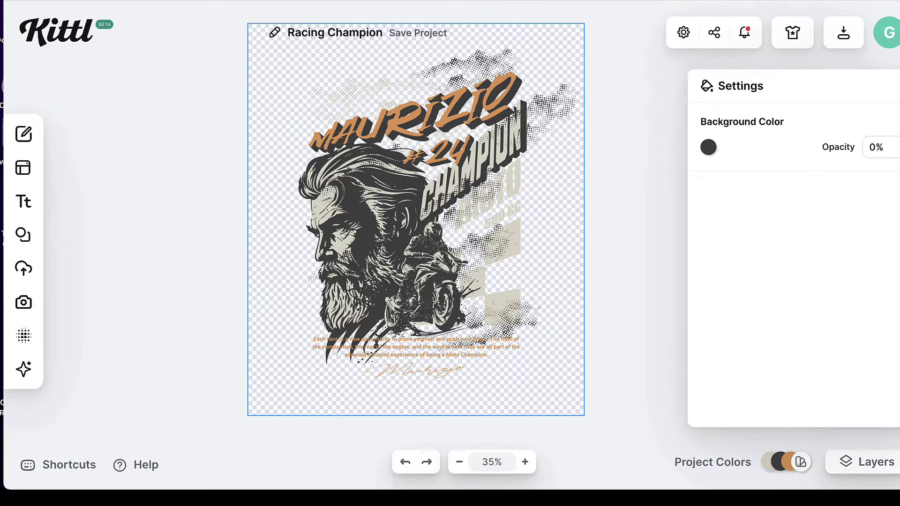
key("Up")
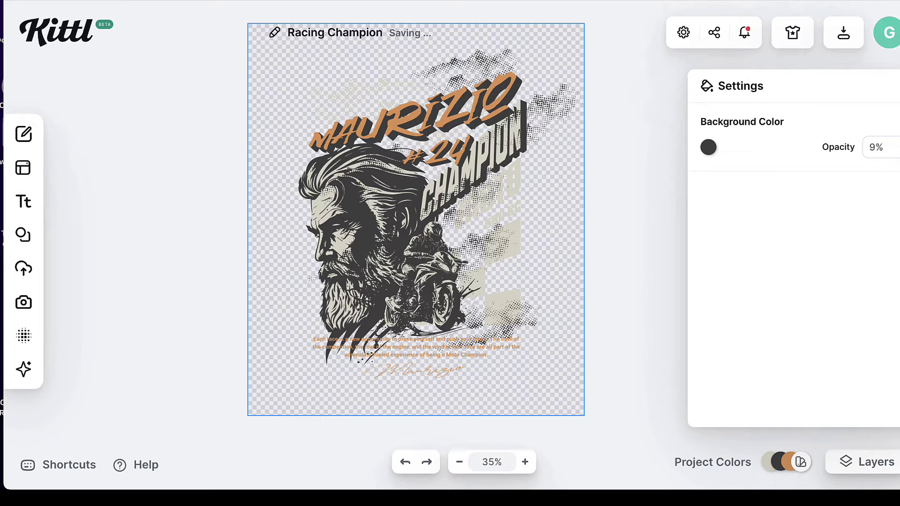
Step: Set the artboard's background opacity back to 0% and deselect the artboard
key("Down")
key("Down")
key("Down")
key("Down")
key("Down")
key("Down")
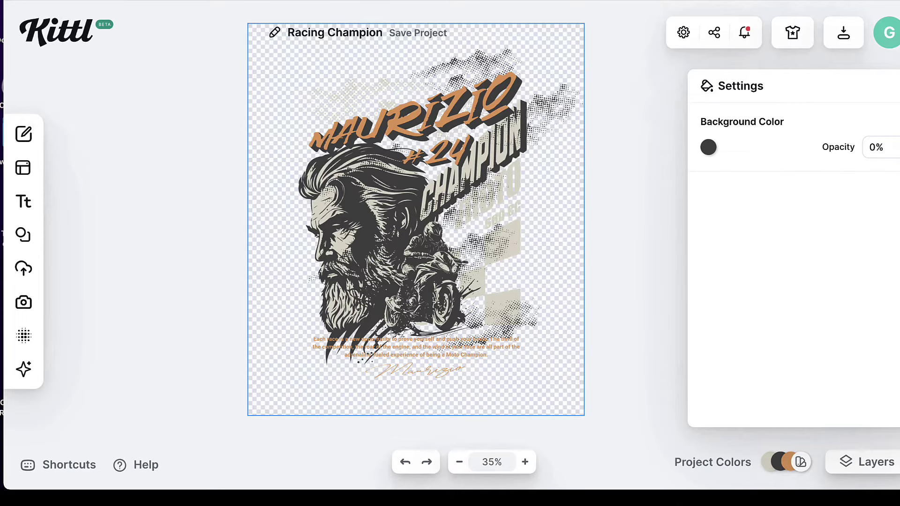
left_click_drag(882, 150, 872, 145)
left_click(898, 150)
double_click(875, 145)
left_click(896, 153)
left_click(605, 182)
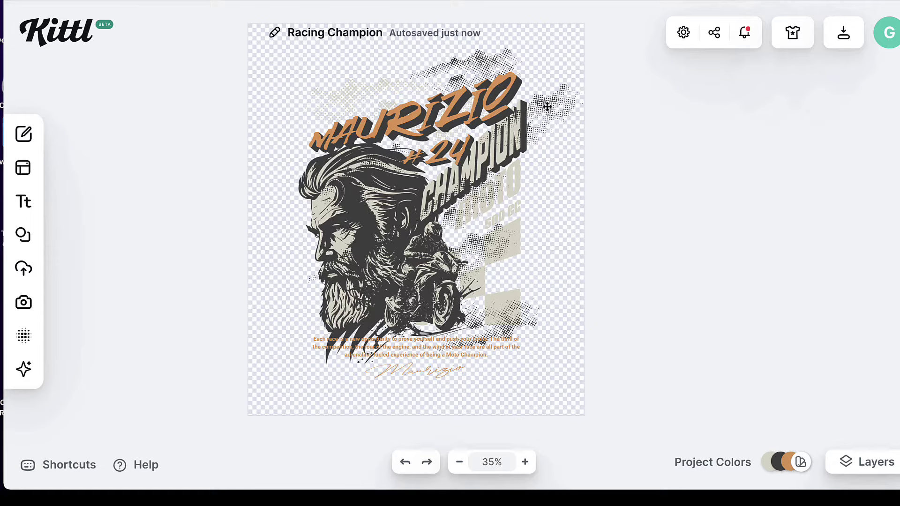
Step: Select the main title and the illustration group in turn to examine how the design is grouped, and clear the selection
left_click(480, 126)
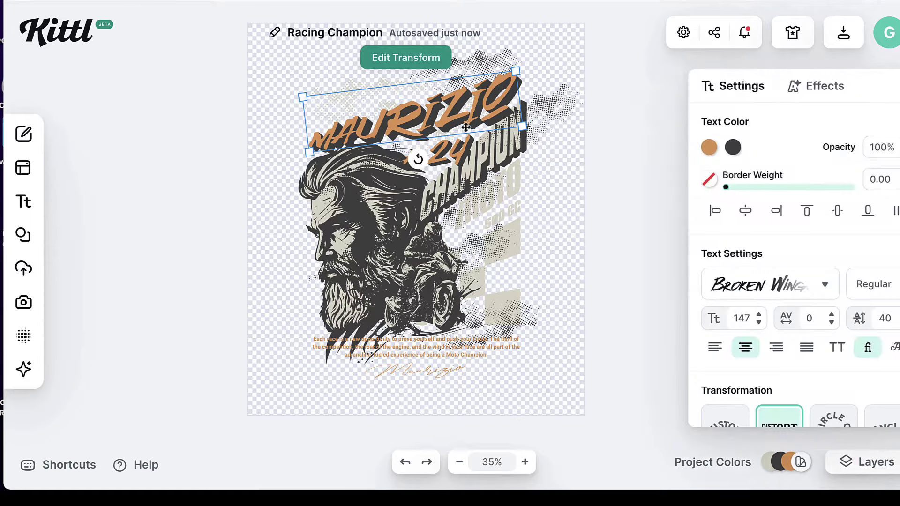
key("ctrl+a")
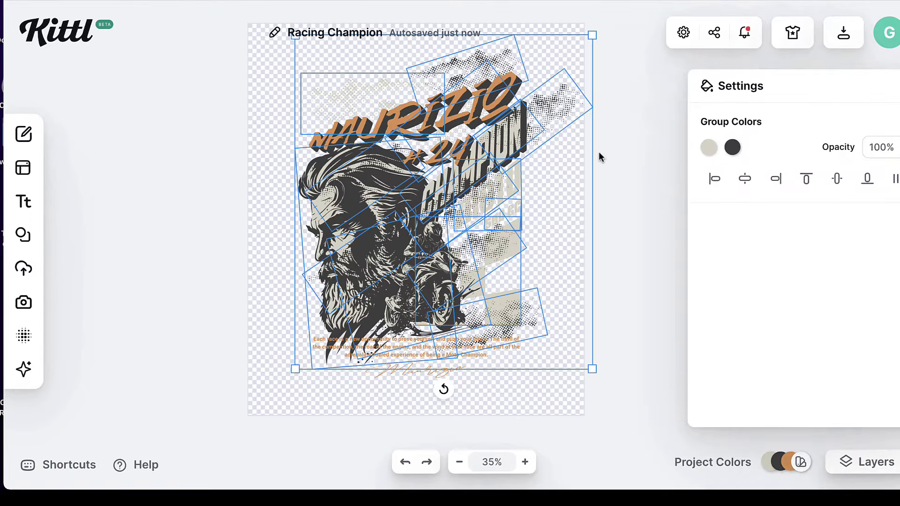
left_click(631, 168)
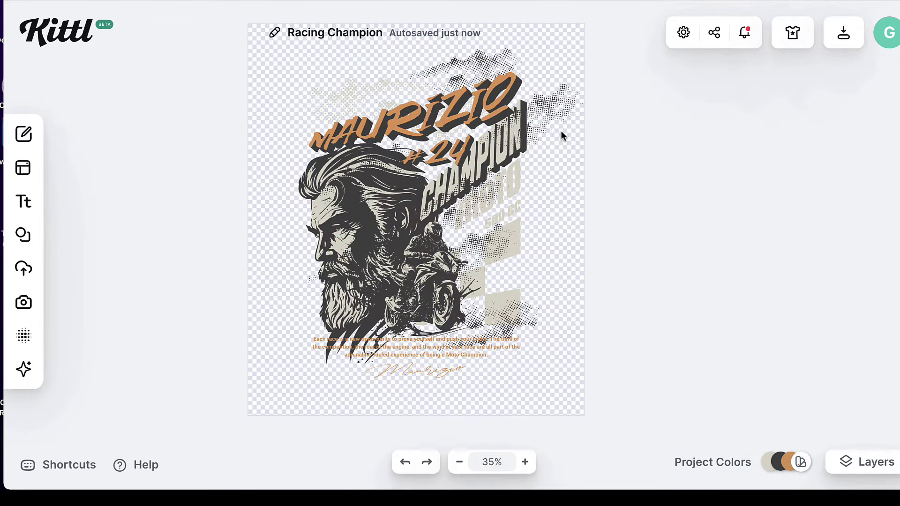
left_click(485, 142)
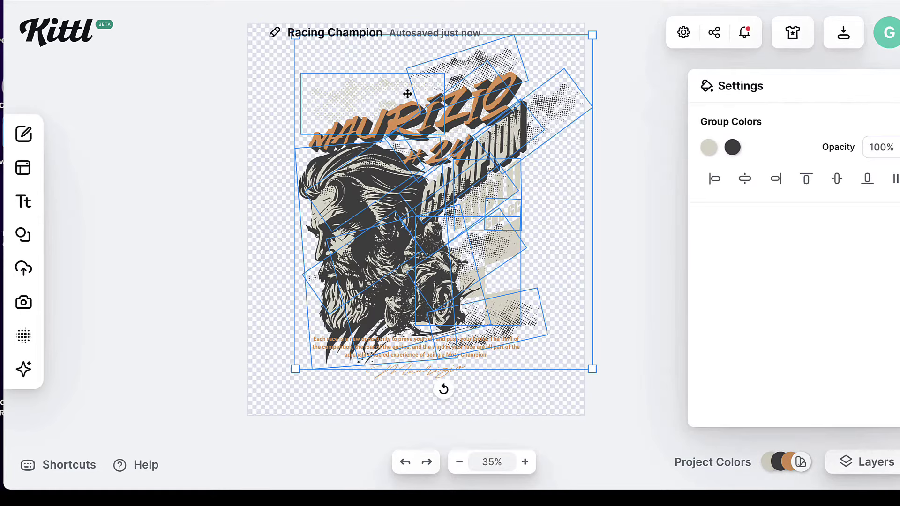
left_click(390, 55)
double_click(414, 108)
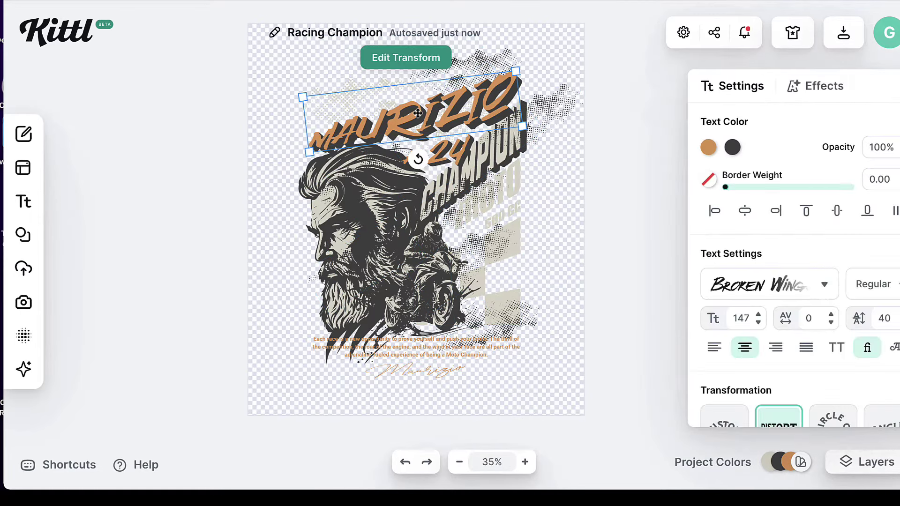
left_click(454, 179)
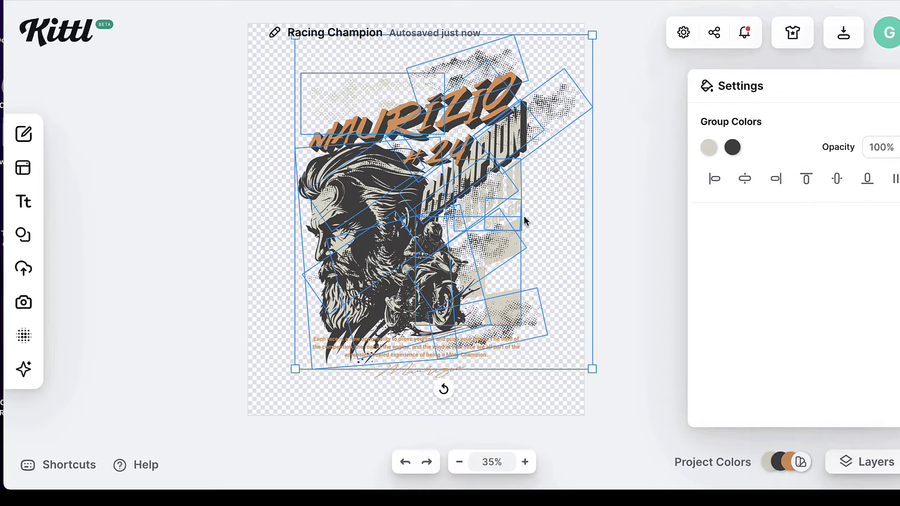
left_click(623, 260)
Step: Ungroup the illustration group and the nested group of dark halftone shapes
left_click(498, 256)
right_click(498, 256)
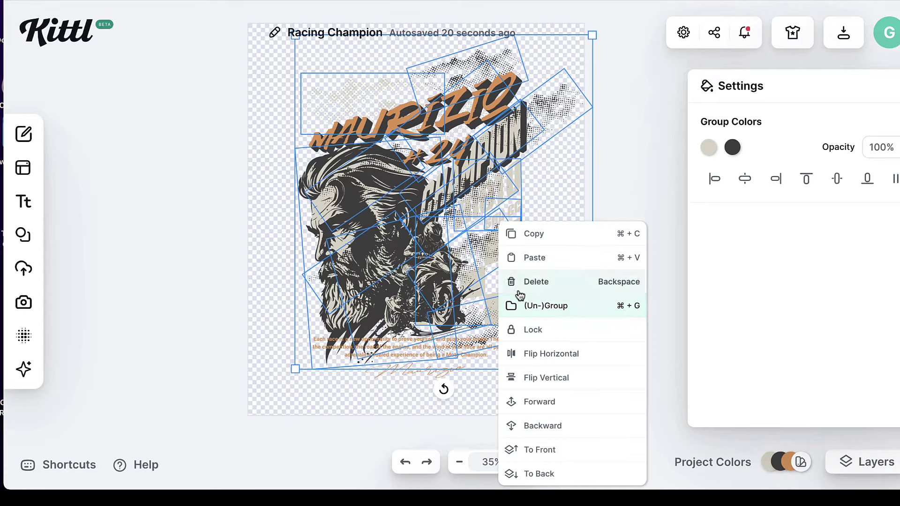
left_click(559, 305)
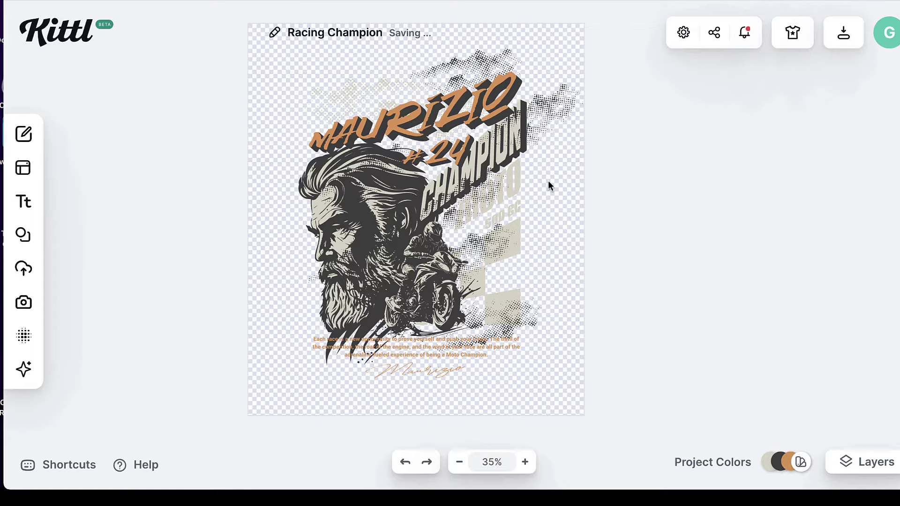
left_click(492, 201)
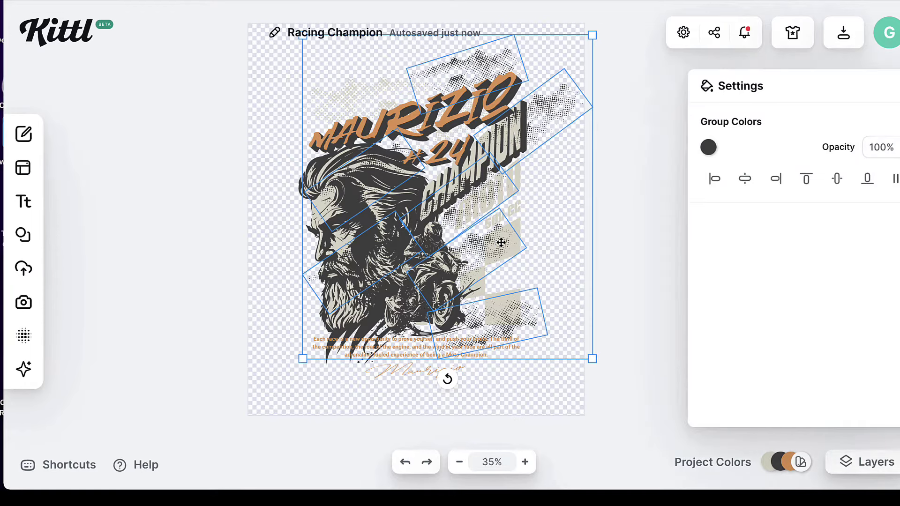
right_click(478, 259)
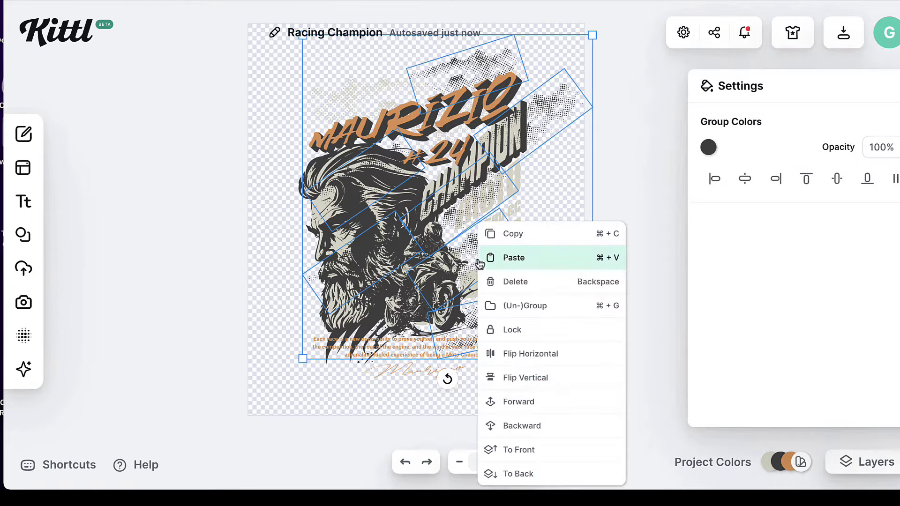
left_click(517, 306)
Step: Select the 500 CC text and several separate halftone pieces in turn to check they are individually editable, and clear the selection
left_click(508, 213)
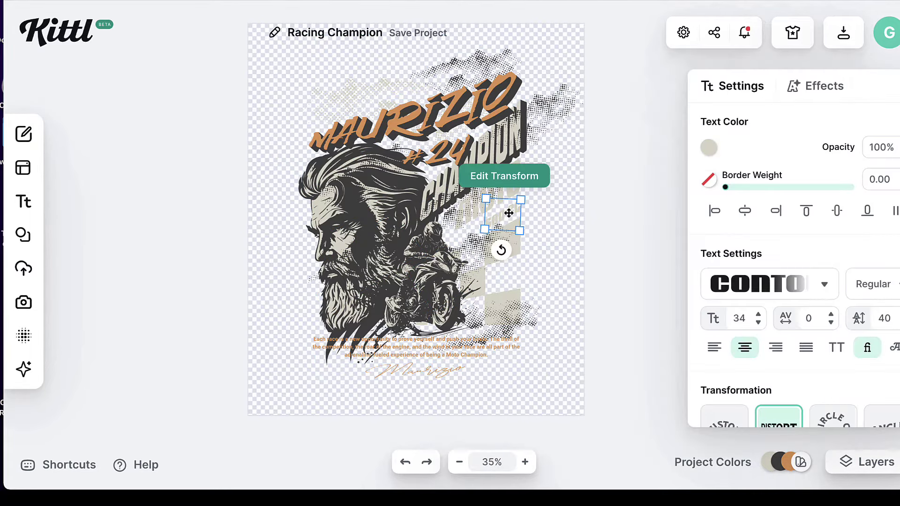
left_click(463, 219)
left_click(500, 130)
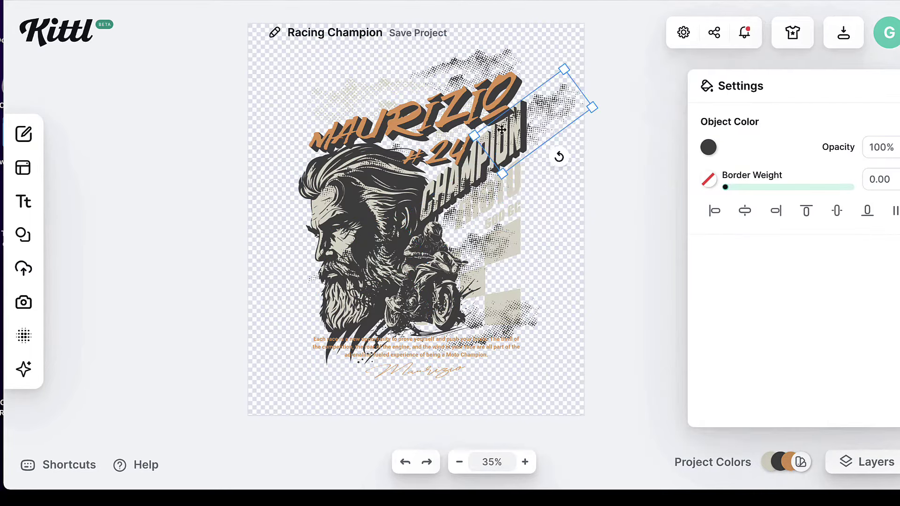
left_click(520, 238)
left_click(514, 310)
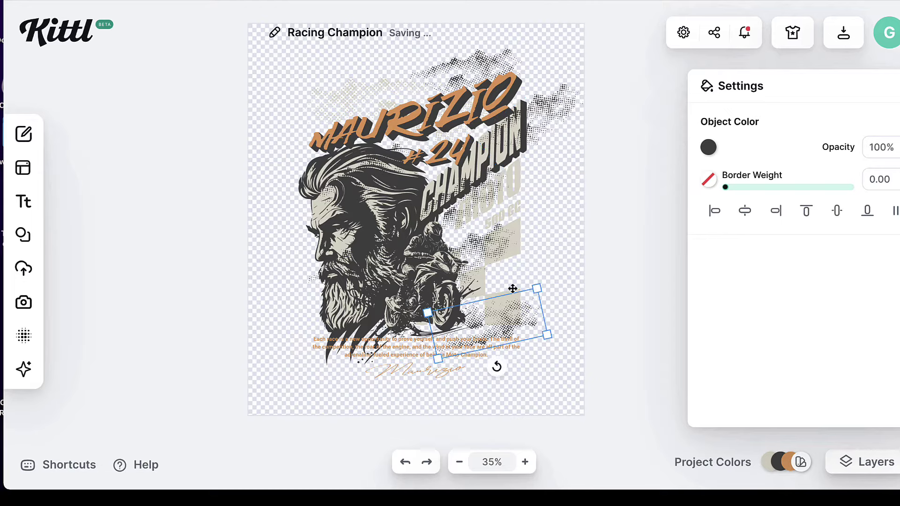
left_click(589, 252)
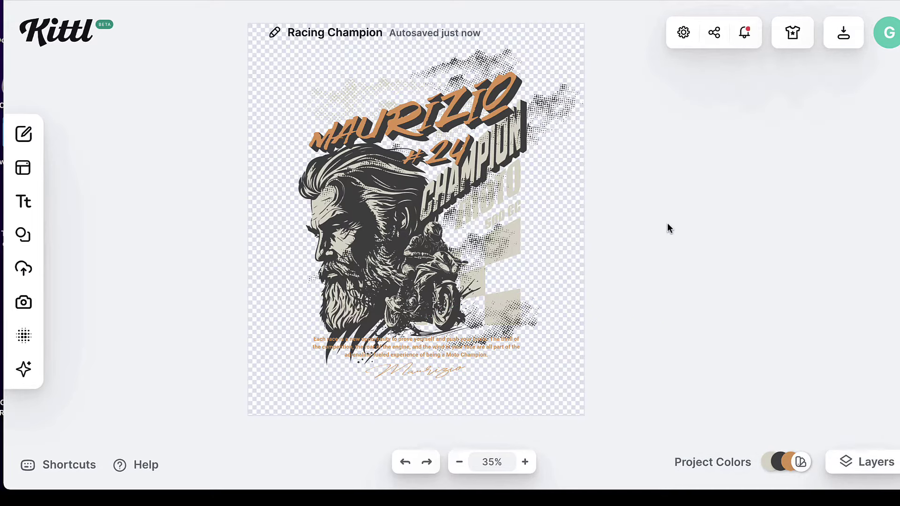
Step: Try green 67e484 as the main title's fill colour and undo it
mouse_move(760, 460)
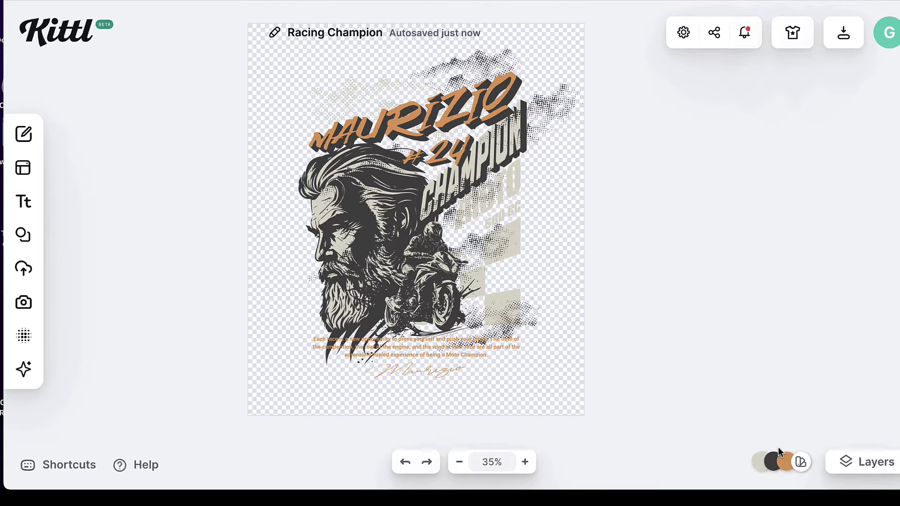
left_click(511, 81)
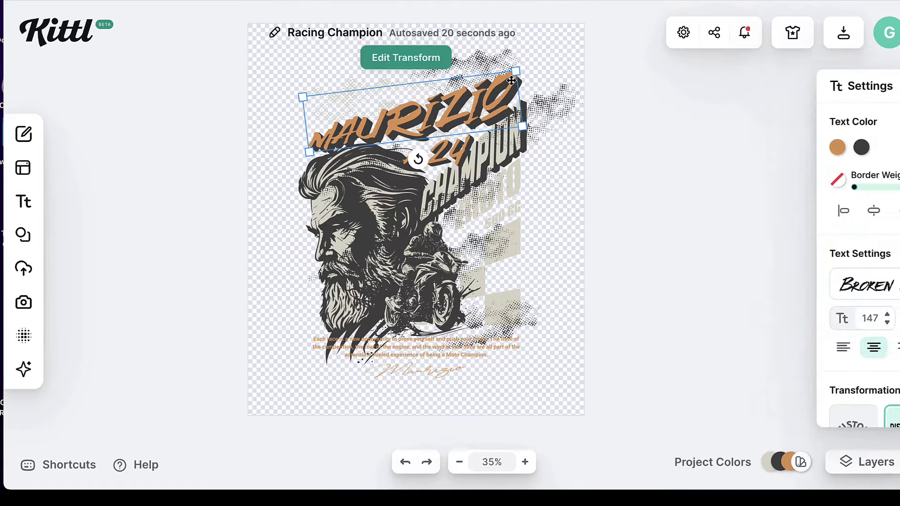
left_click(709, 148)
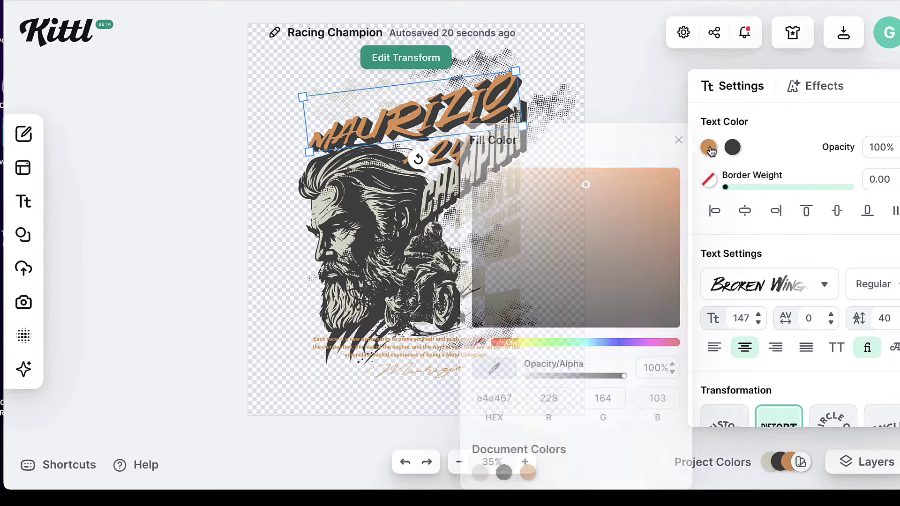
left_click(562, 345)
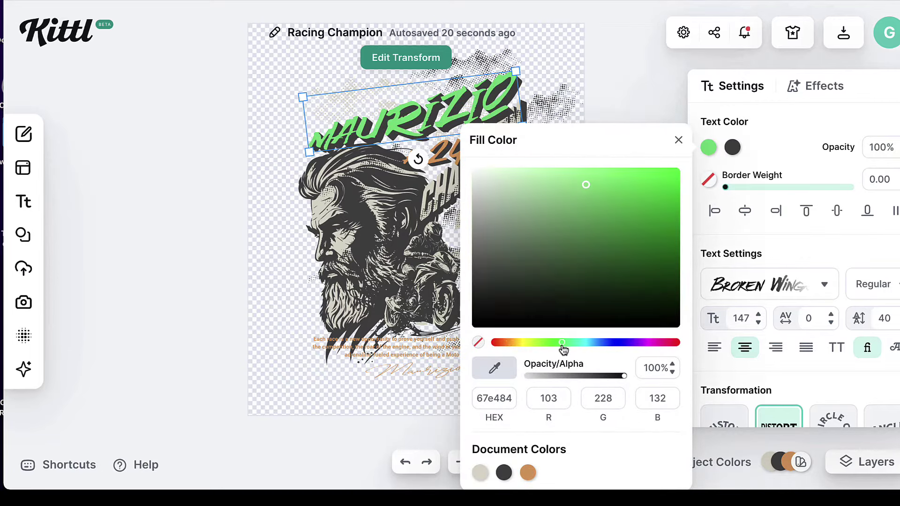
left_click(591, 124)
key("ctrl+z")
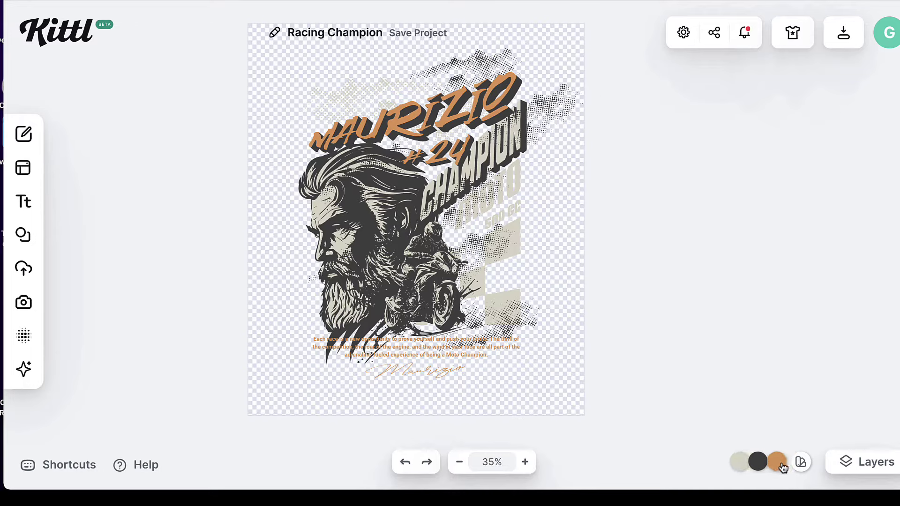
Step: Change the orange project colour to green 67e48a and undo the edits back to the textured dark design
left_click(769, 463)
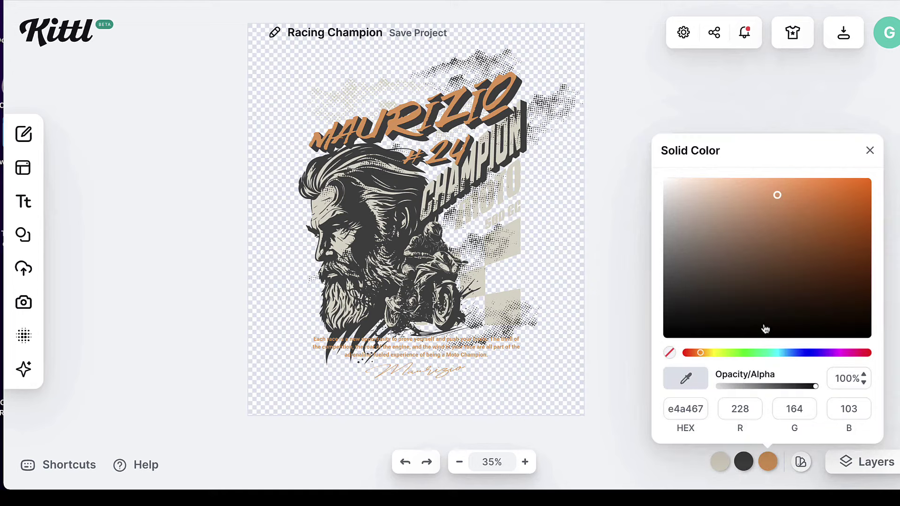
left_click(755, 353)
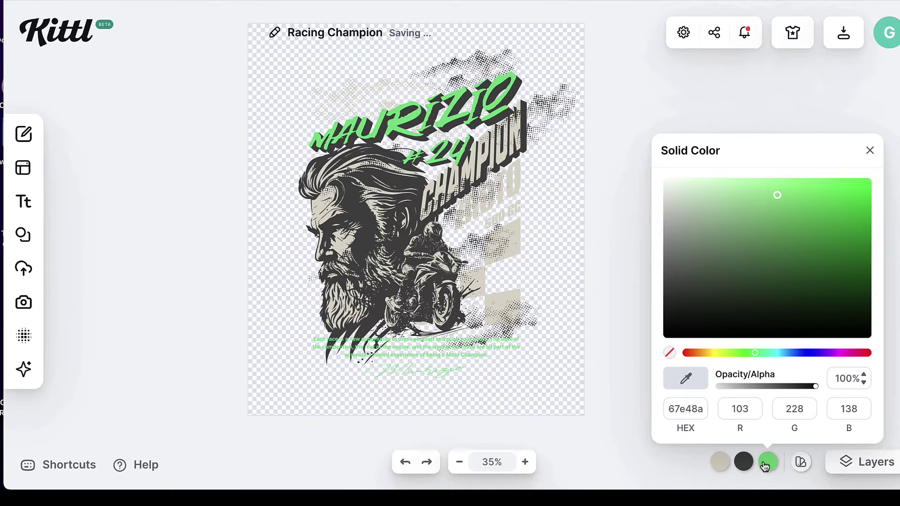
left_click(609, 291)
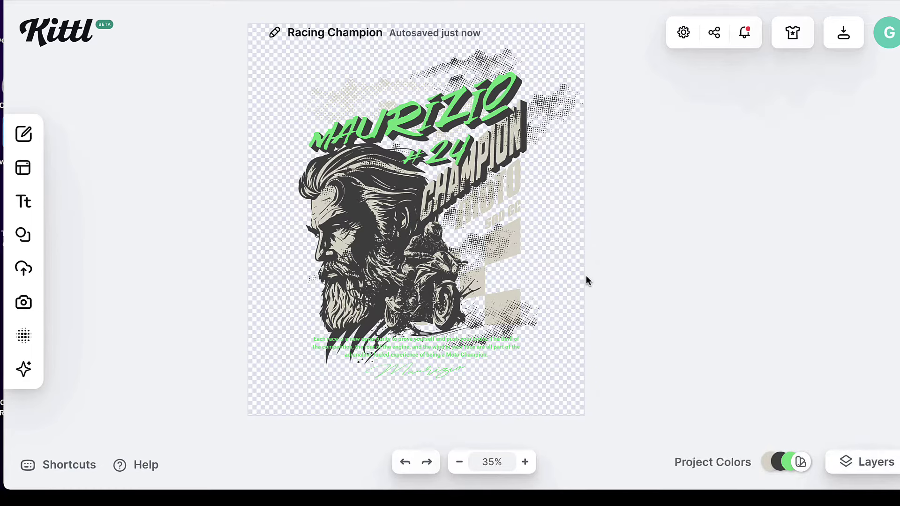
key("ctrl+z")
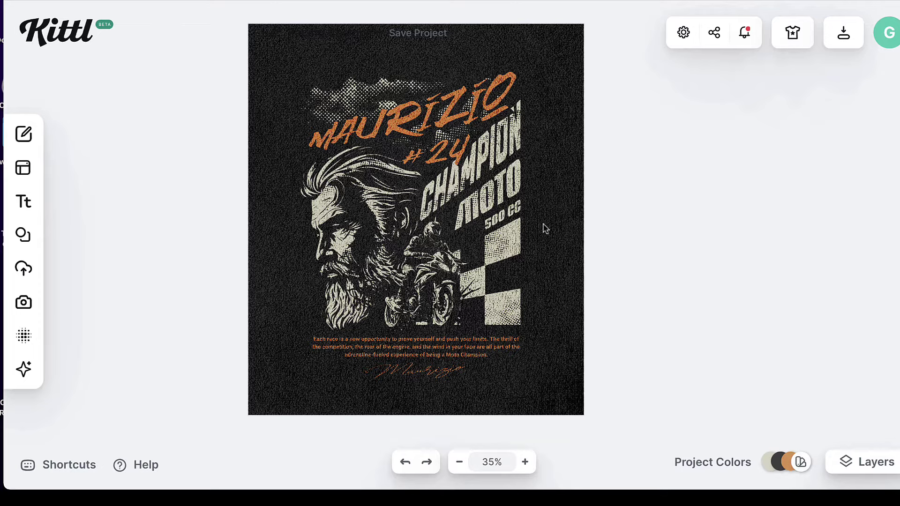
Step: Delete the texture from the dark artboard background and deselect the artboard
left_click(555, 224)
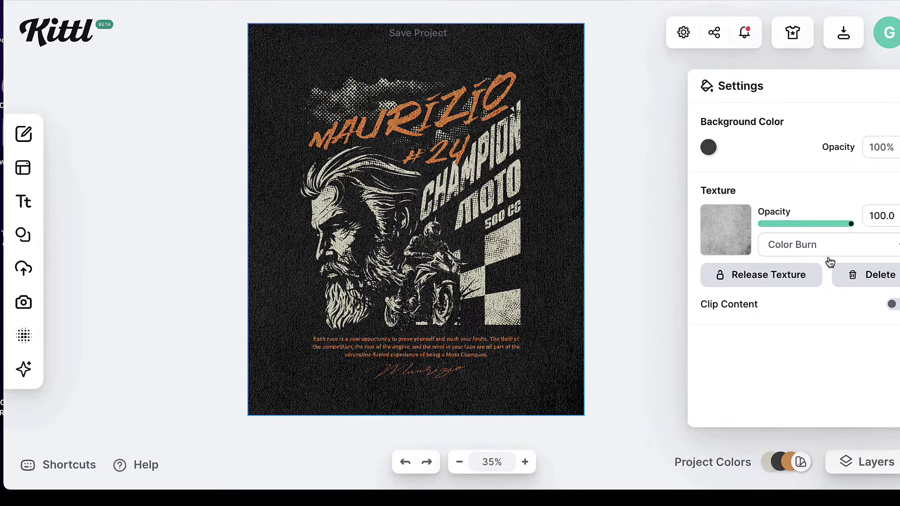
left_click(863, 279)
left_click(629, 178)
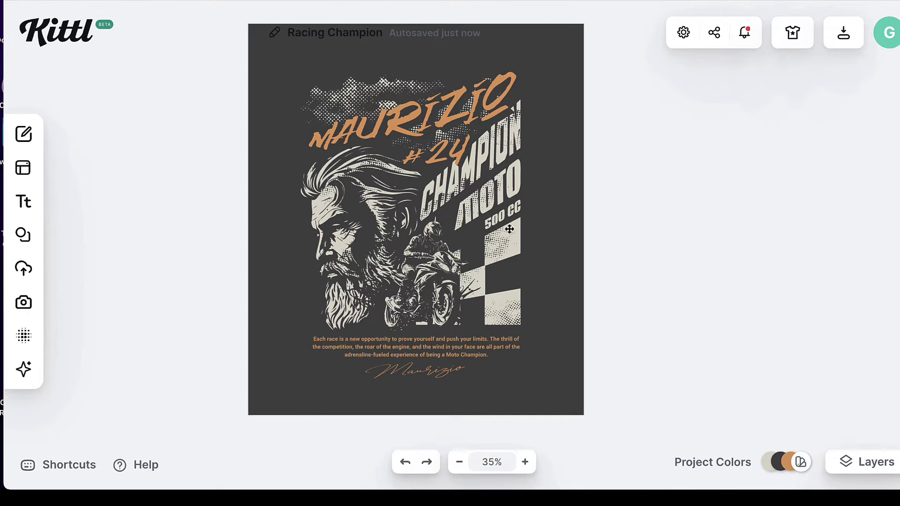
Step: Select every element on the artboard and ungroup them
left_click(492, 102)
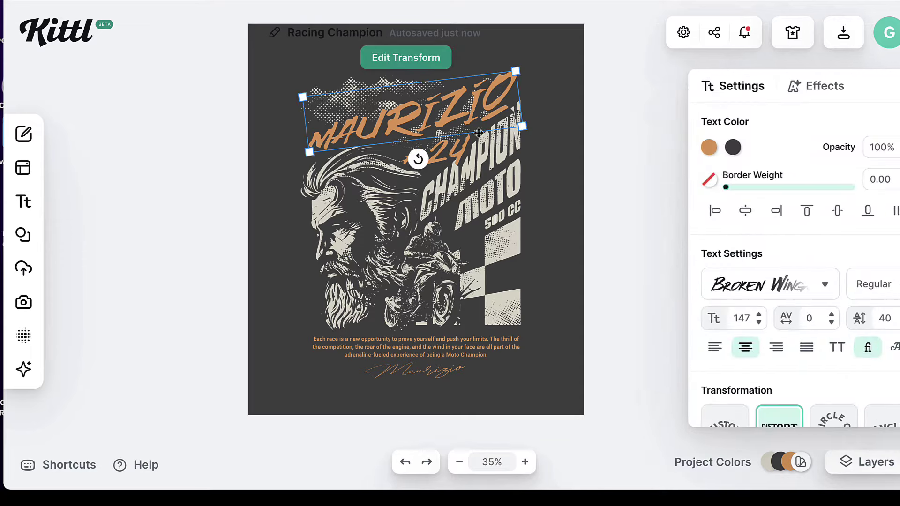
key("ctrl+a")
left_click(476, 118)
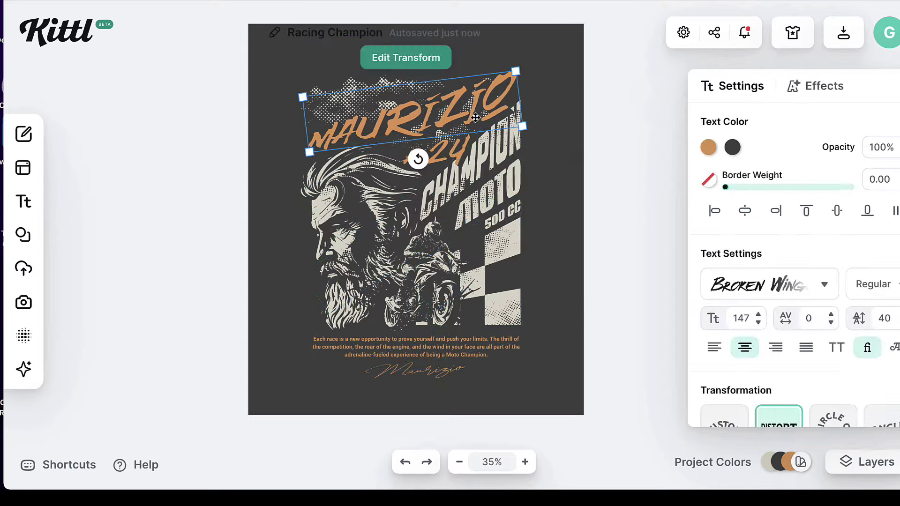
key("ctrl+a")
right_click(490, 157)
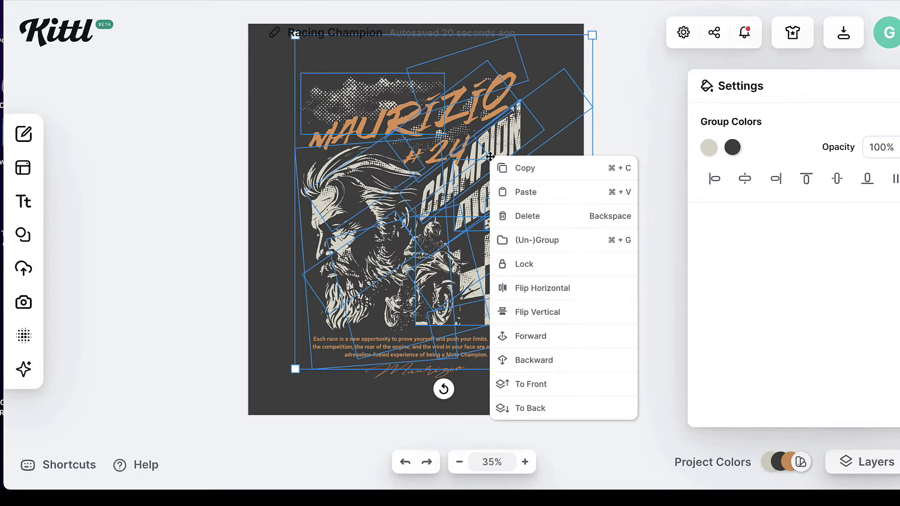
left_click(551, 238)
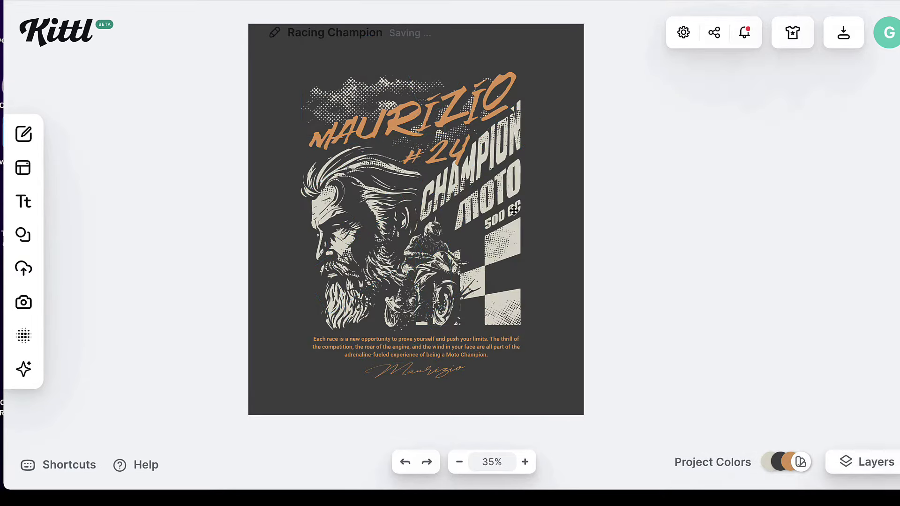
Step: Check the motorcycle area for separate objects, and ungroup the full selection once more
left_click(513, 211)
left_click(462, 269)
left_click(462, 269)
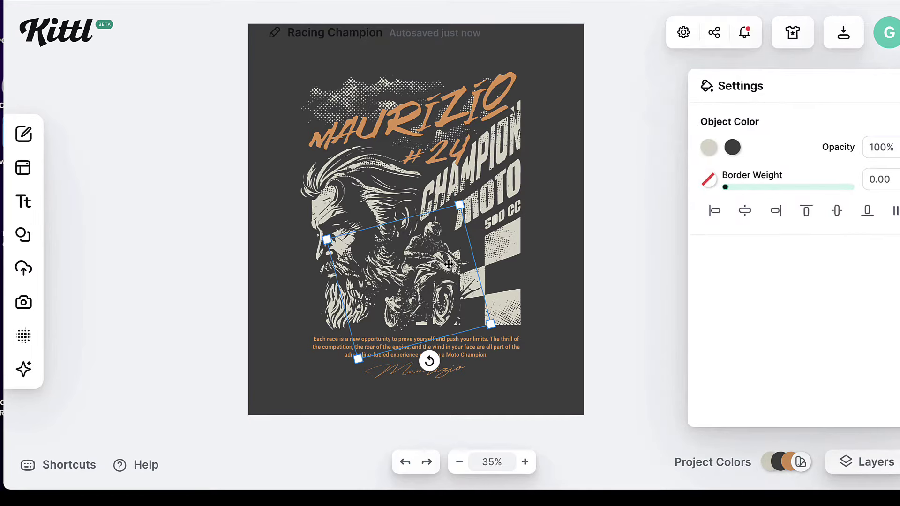
key("ctrl+a")
right_click(461, 177)
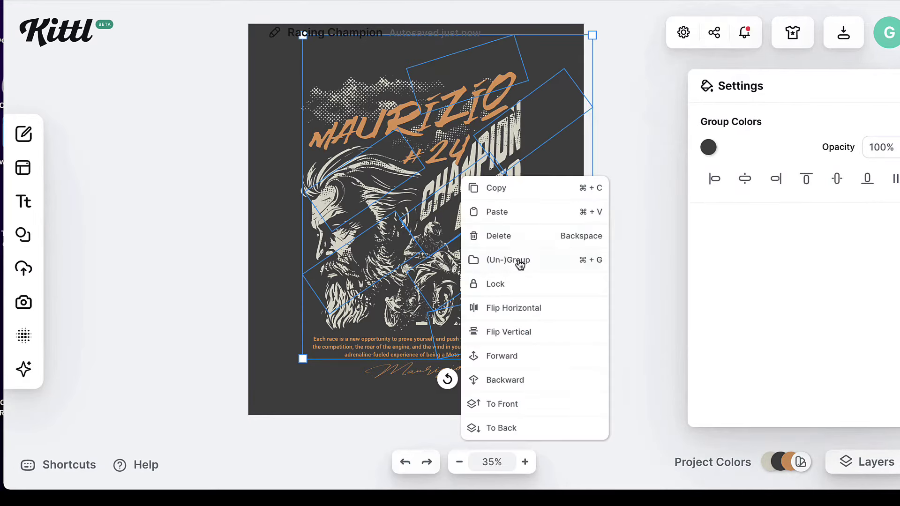
left_click(525, 257)
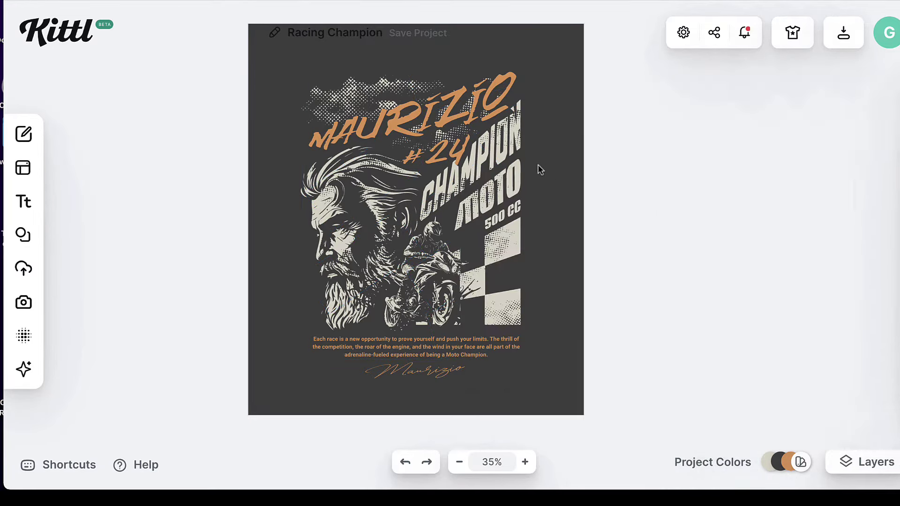
Step: Select the CHAMPION text, the main title and the dark shape beside CHAMPION in turn to check they are individually editable
left_click(458, 116)
left_click(453, 113)
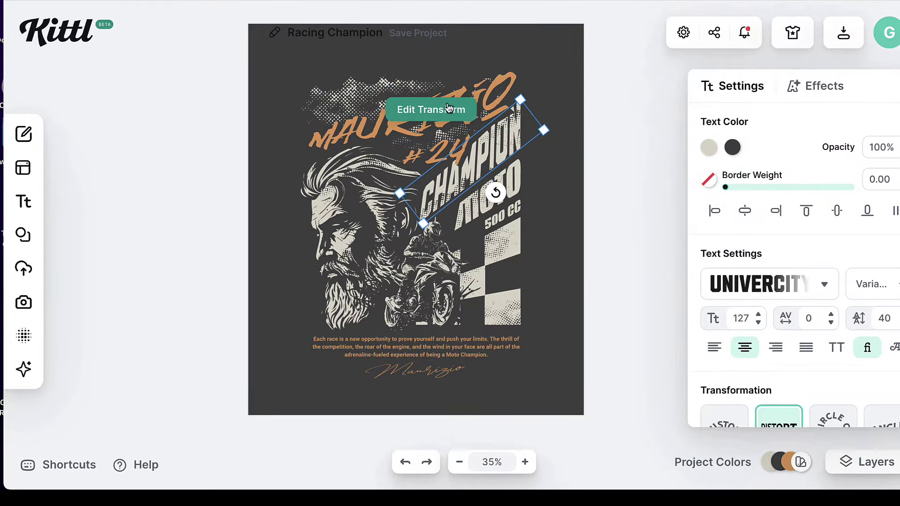
left_click(449, 109)
left_click(475, 97)
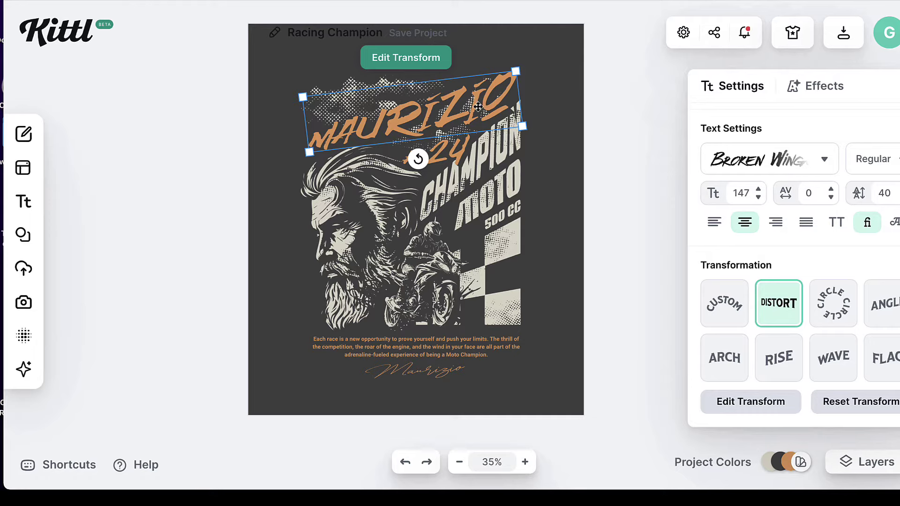
key("ctrl+v")
left_click(561, 93)
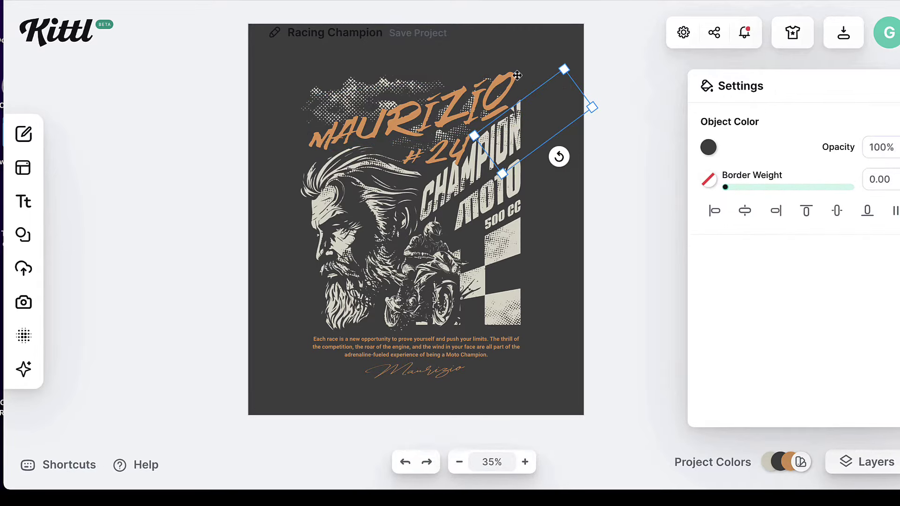
Step: Place a duplicate of the main title over the motorcycle, and try deleting it and undoing the deletion
left_click(514, 51)
mouse_move(493, 82)
left_mouse_down()
mouse_move(459, 89)
mouse_move(490, 212)
mouse_move(478, 188)
mouse_move(485, 180)
mouse_move(515, 264)
mouse_move(497, 304)
mouse_move(417, 346)
mouse_move(471, 381)
mouse_move(501, 384)
mouse_move(540, 336)
mouse_move(530, 348)
mouse_move(522, 341)
mouse_move(532, 378)
mouse_move(518, 375)
mouse_move(503, 254)
left_mouse_up()
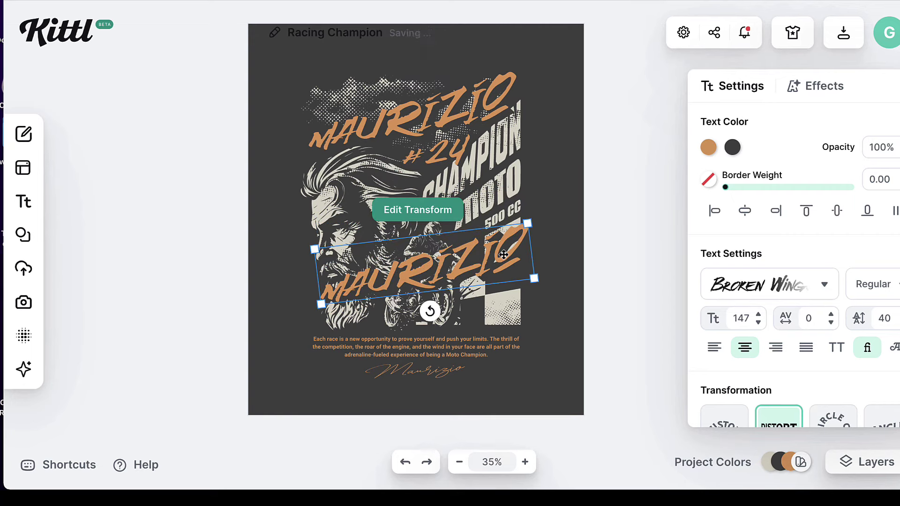
key("Delete")
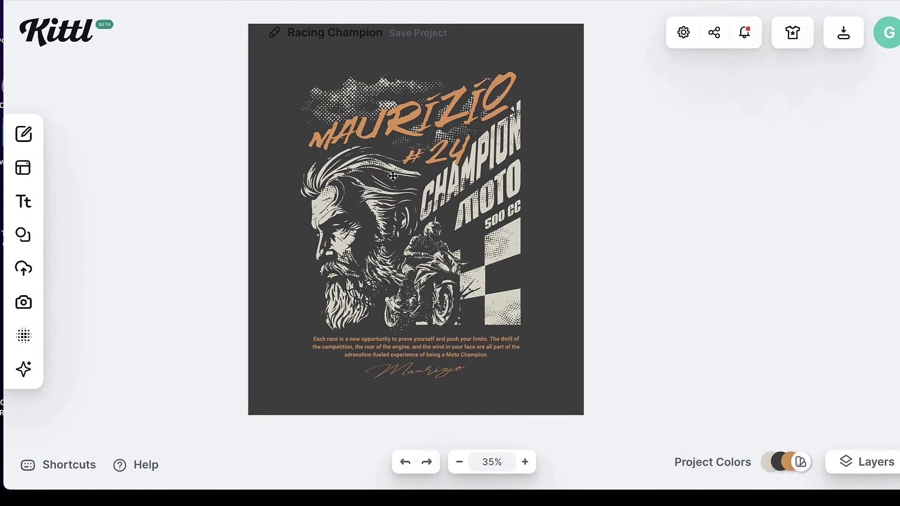
key("ctrl+z")
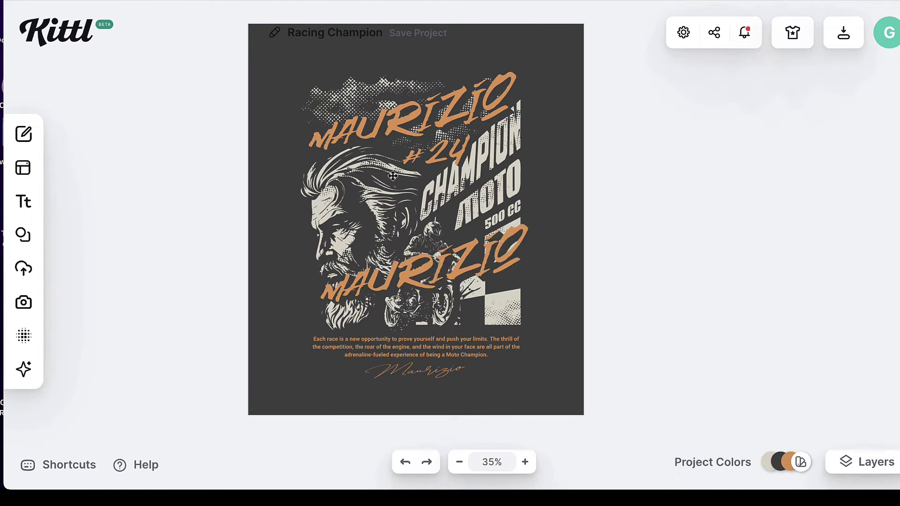
Step: Copy the duplicate title, delete it and undo the deletion, leaving a duplicate over the lower paragraph
right_click(486, 253)
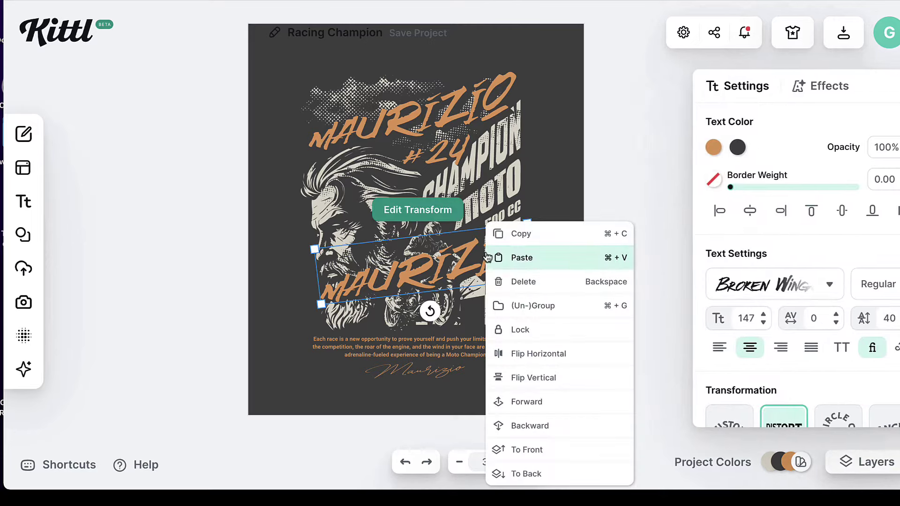
left_click(522, 242)
left_click(485, 251)
right_click(485, 251)
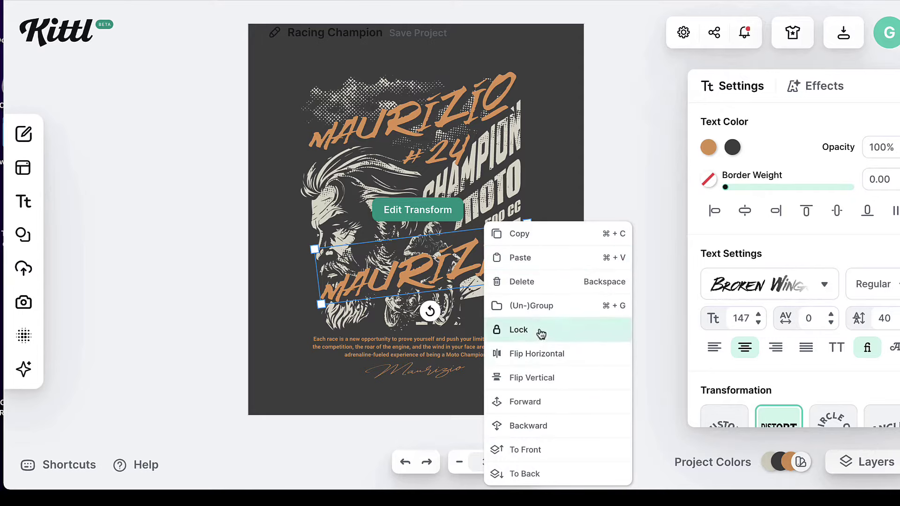
left_click(538, 283)
left_click(532, 278)
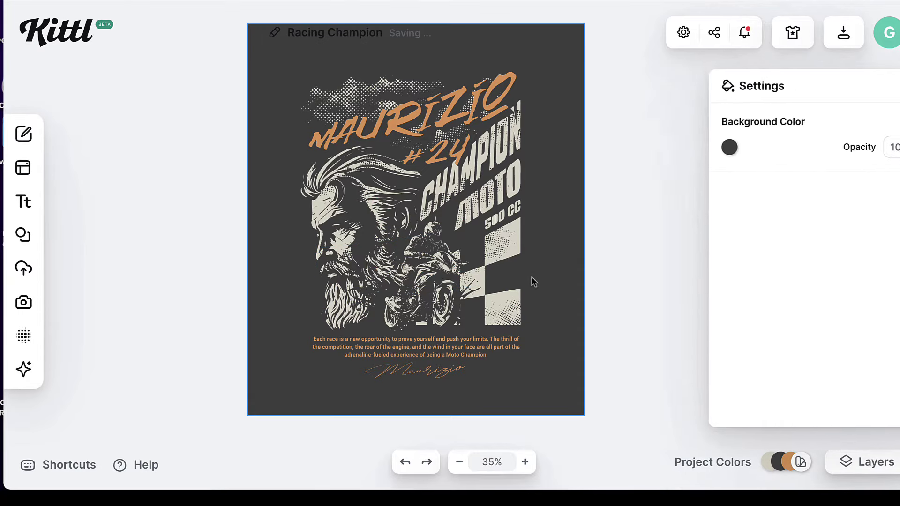
key("ctrl+z")
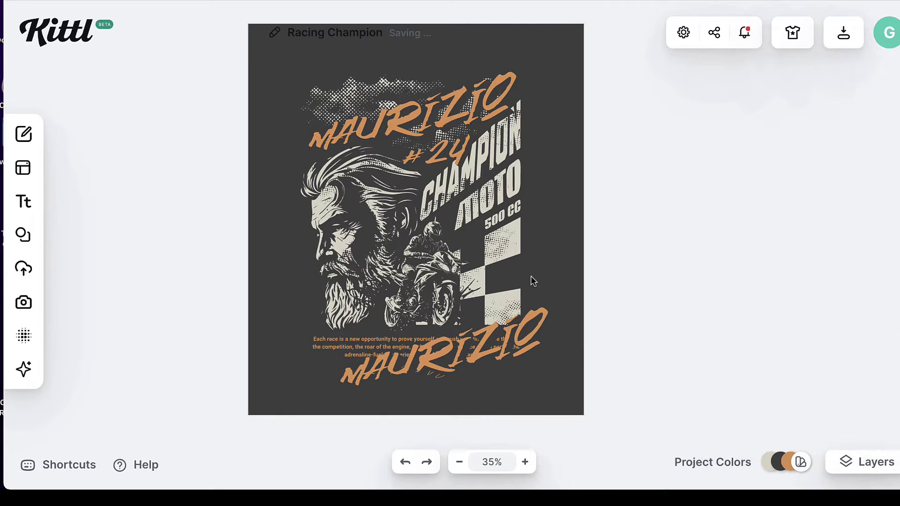
Step: Move the duplicate title closer to the artboard's lower edge, and select the original title and the CHAMPION text in turn
left_click_drag(528, 322, 539, 344)
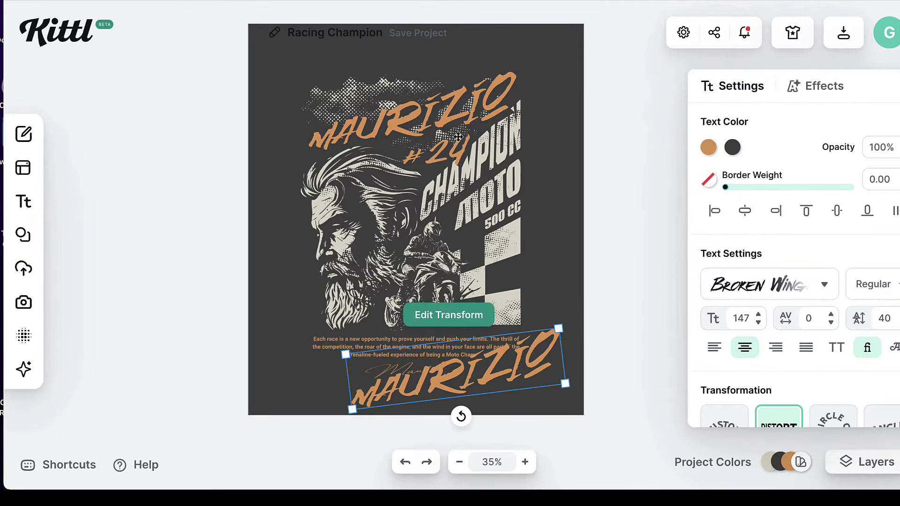
left_click(471, 109)
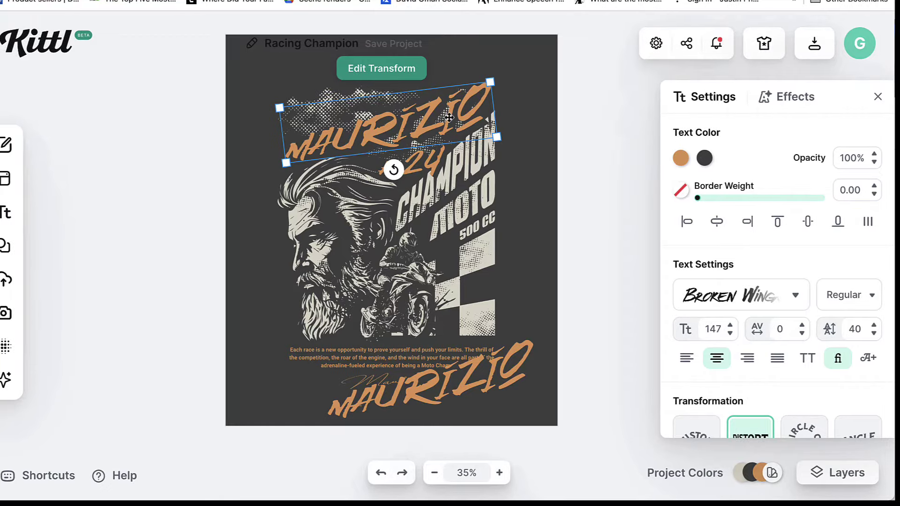
left_click(450, 178)
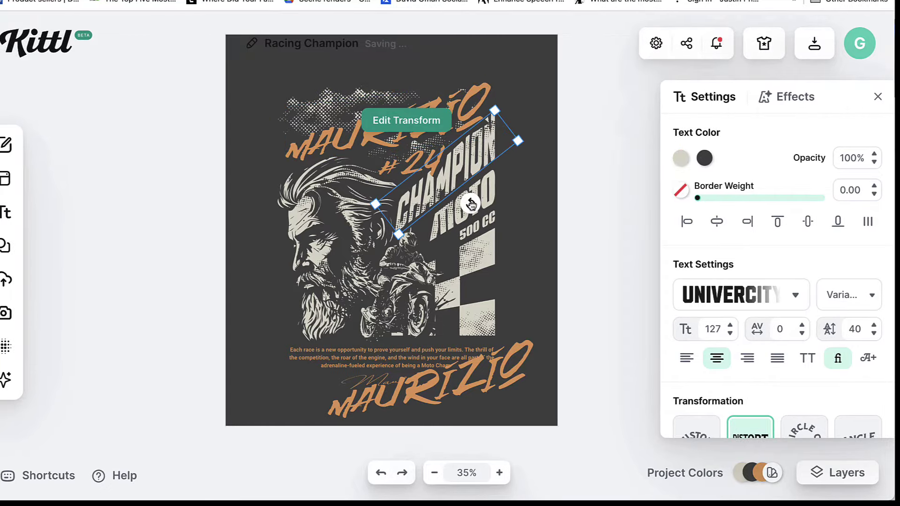
Step: Set the upper main title's fill colour to light blue 4ed0de and close the colour picker
left_click(468, 109)
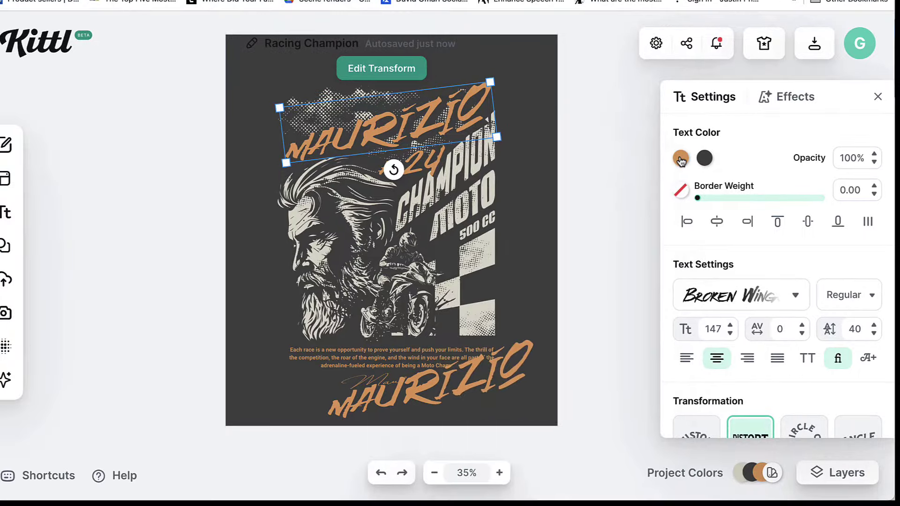
left_click(680, 160)
mouse_move(584, 209)
left_mouse_down()
mouse_move(528, 239)
mouse_move(581, 257)
mouse_move(599, 215)
mouse_move(581, 199)
left_mouse_up()
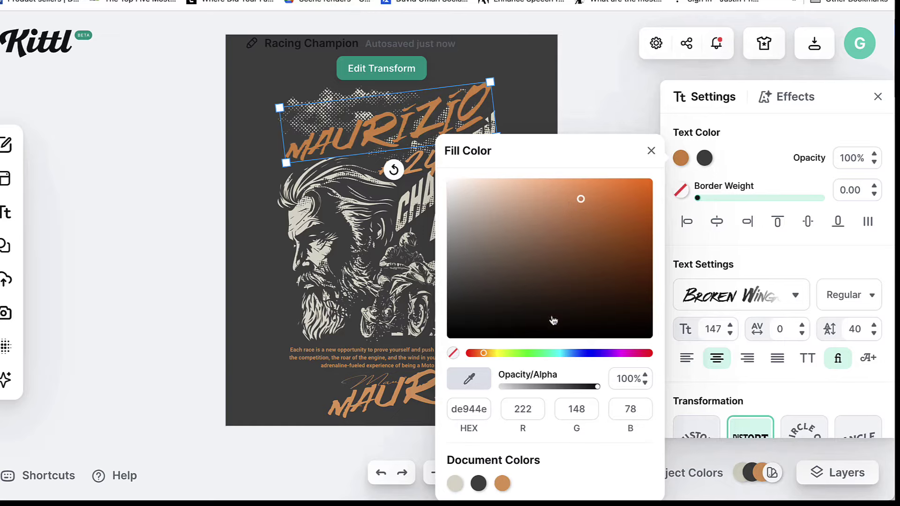
left_click_drag(537, 358, 562, 353)
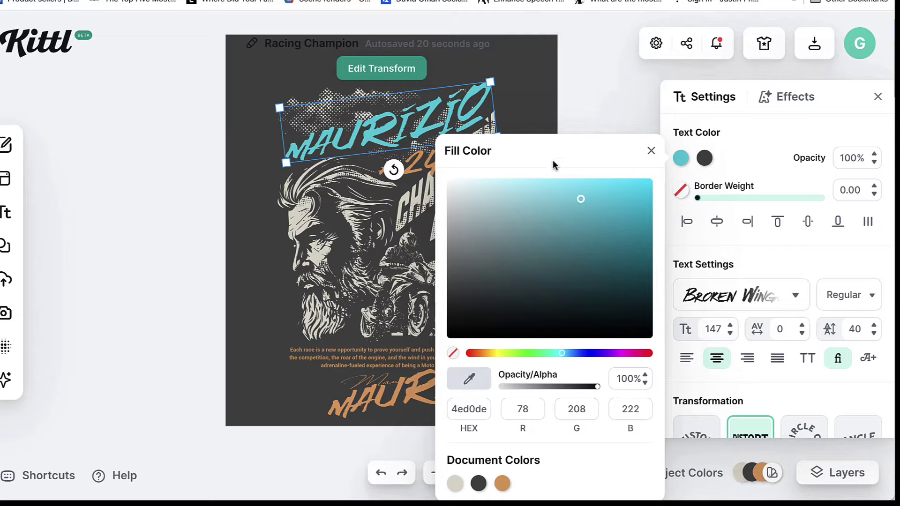
left_click(570, 110)
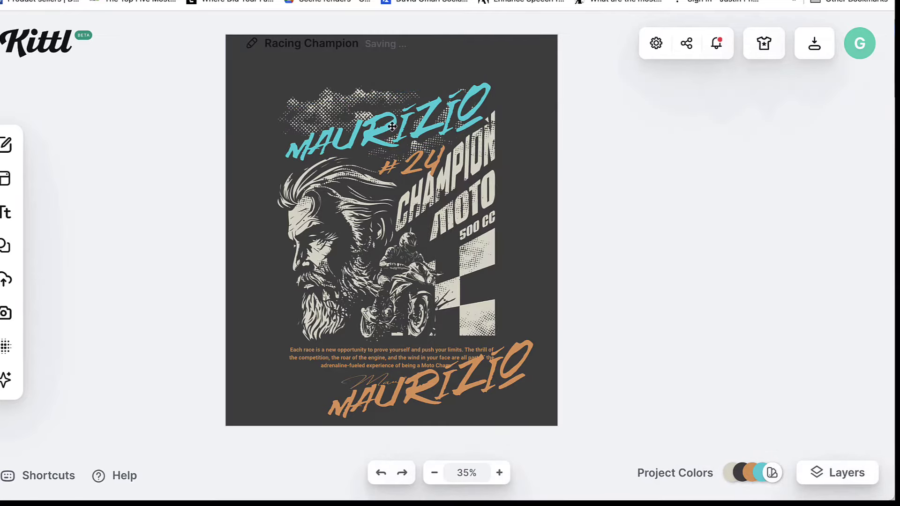
left_click(538, 208)
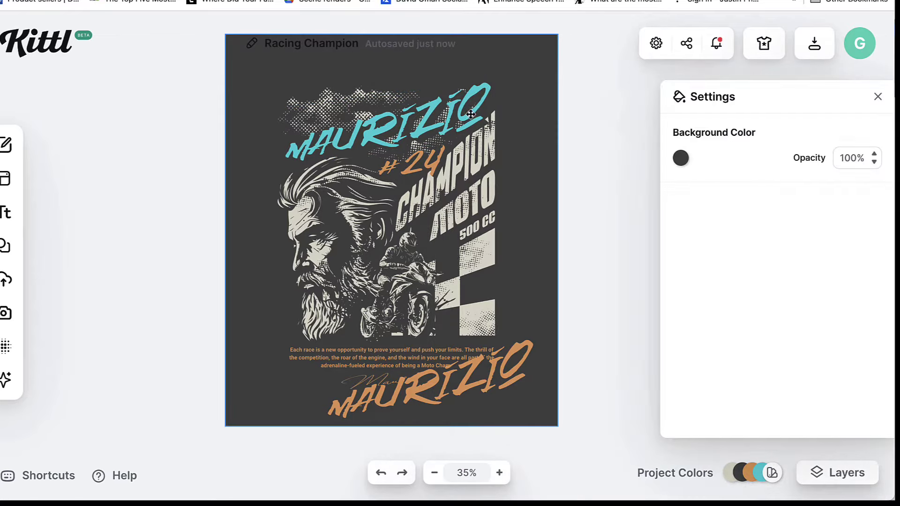
Step: Try several red shades, including d81212, for the upper main title's shadow colour and keep a dark red
left_click(471, 114)
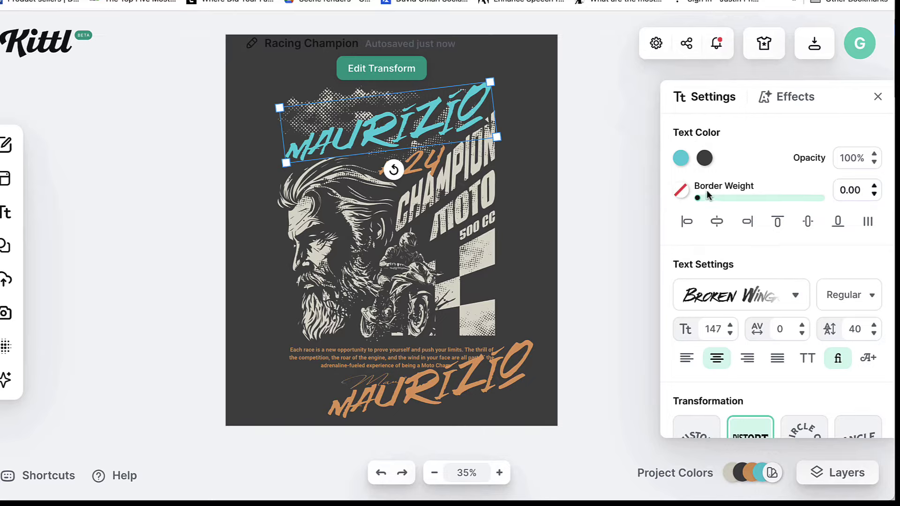
left_click(704, 158)
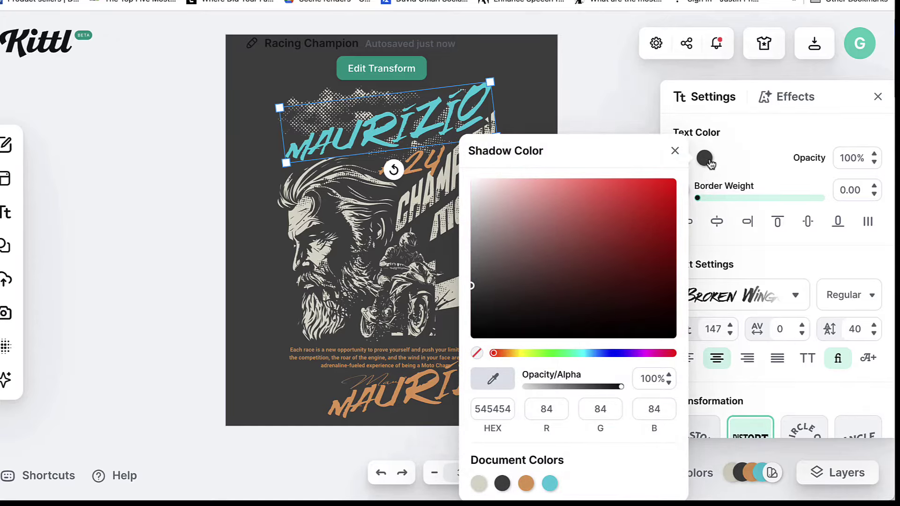
left_click(660, 205)
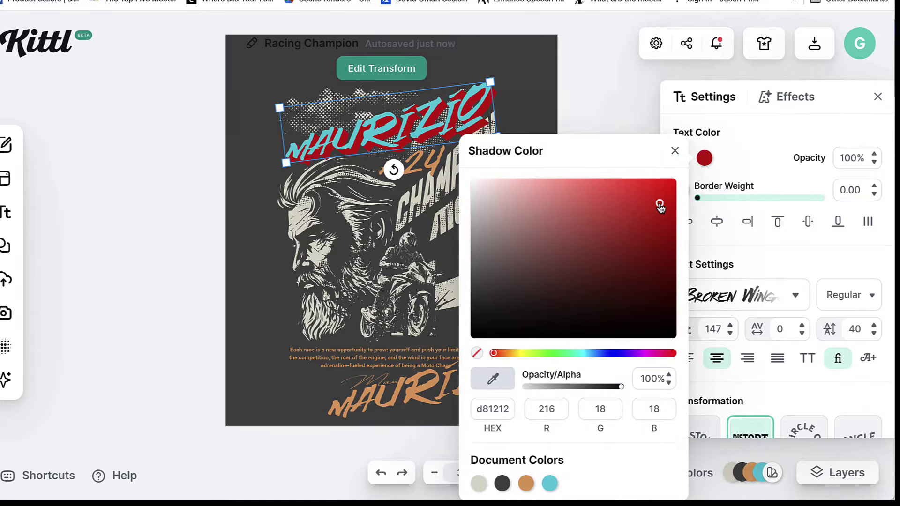
left_click(651, 207)
left_click(649, 241)
left_click(642, 229)
left_click(638, 208)
left_click(675, 150)
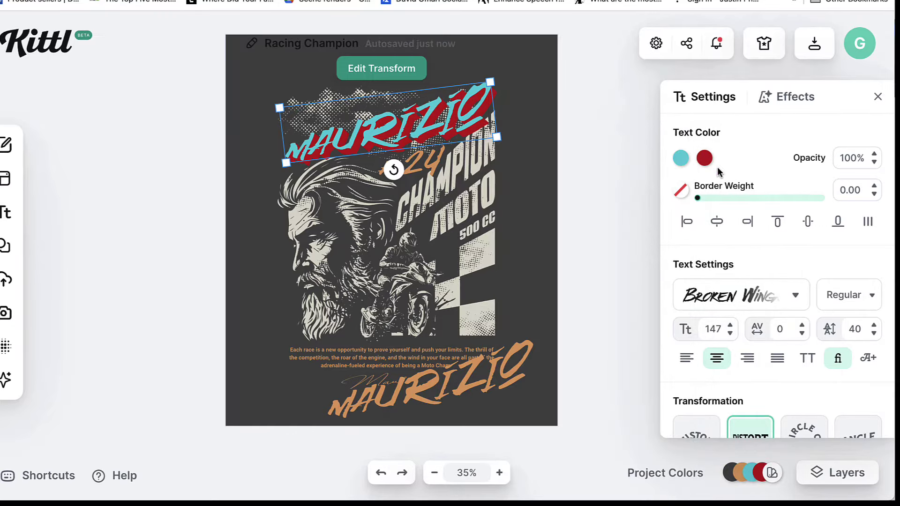
Step: Undo the upper title's shadow and fill colour changes and the duplicate title's last move
key("super+z")
key("super+z")
key("super+z")
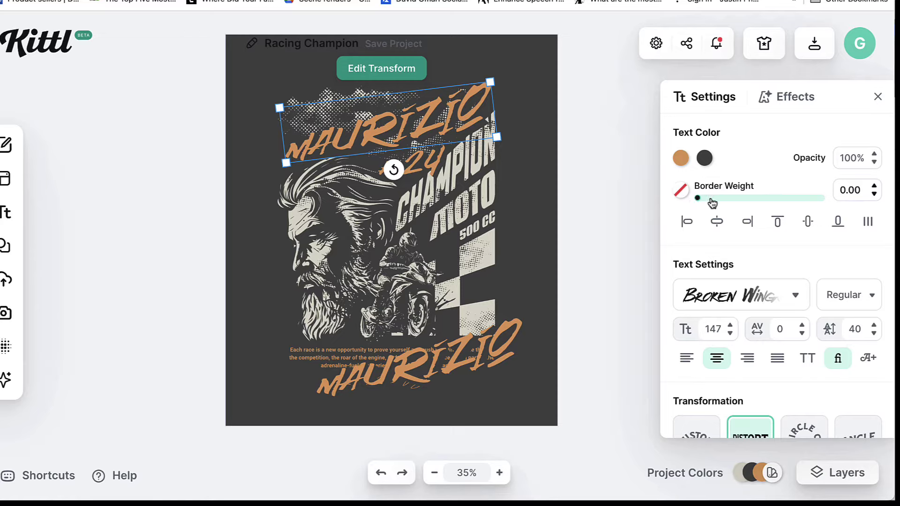
Step: Give the upper main title a yellow-green border colour after trying a near-black one
left_click(703, 198)
left_click(680, 191)
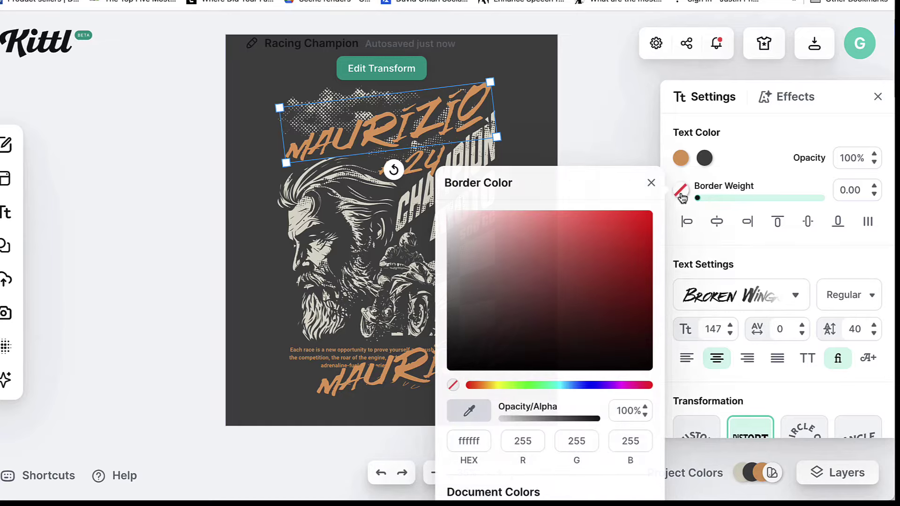
left_click(556, 385)
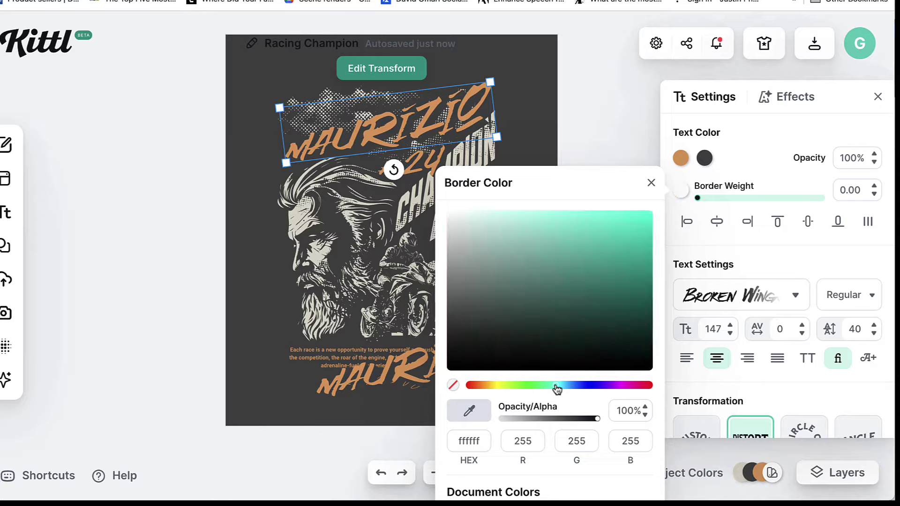
left_click(567, 354)
left_click_drag(582, 331, 509, 347)
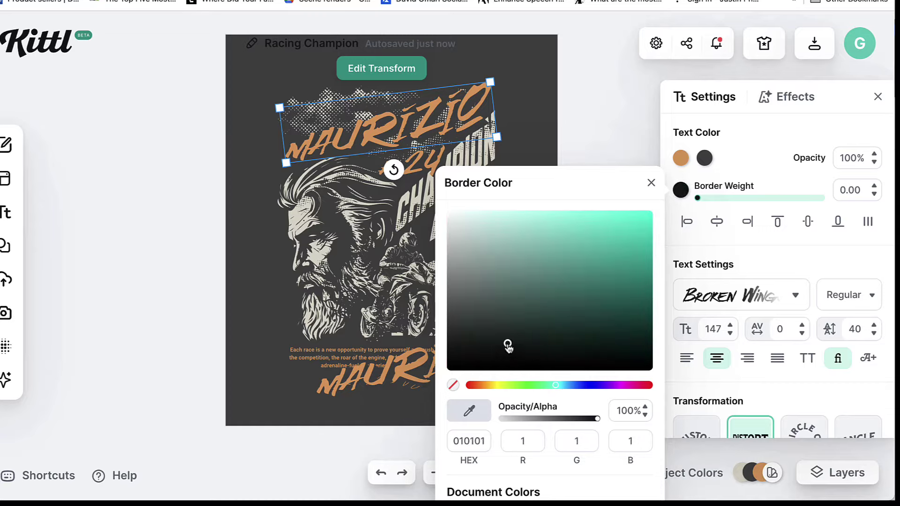
left_click(502, 385)
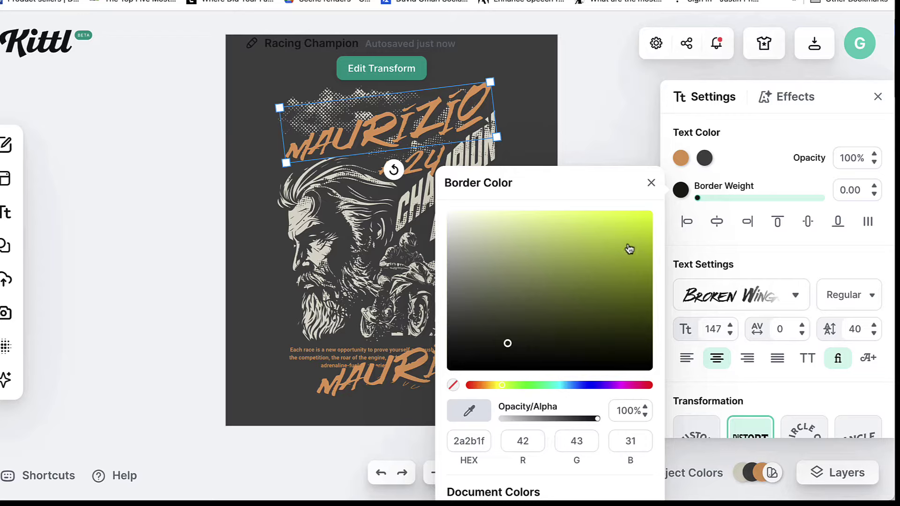
left_click(571, 235)
left_click(759, 162)
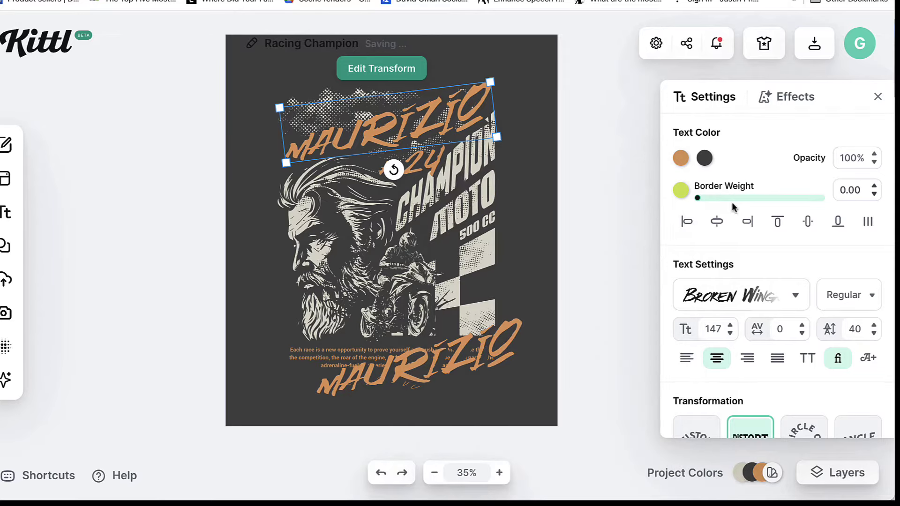
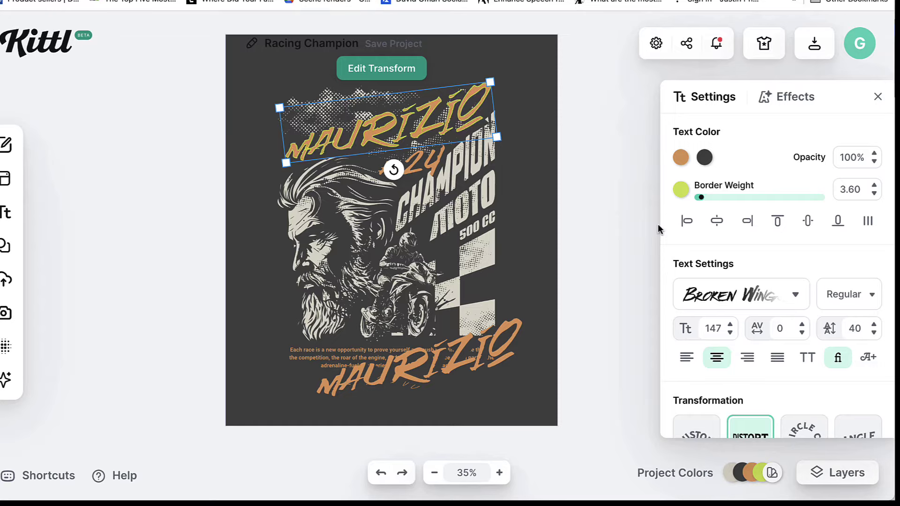
Step: Undo the upper main title's border weight and border colour changes and the duplicate title's move, and deselect the title
key("Left")
key("Left")
key("Left")
key("Left")
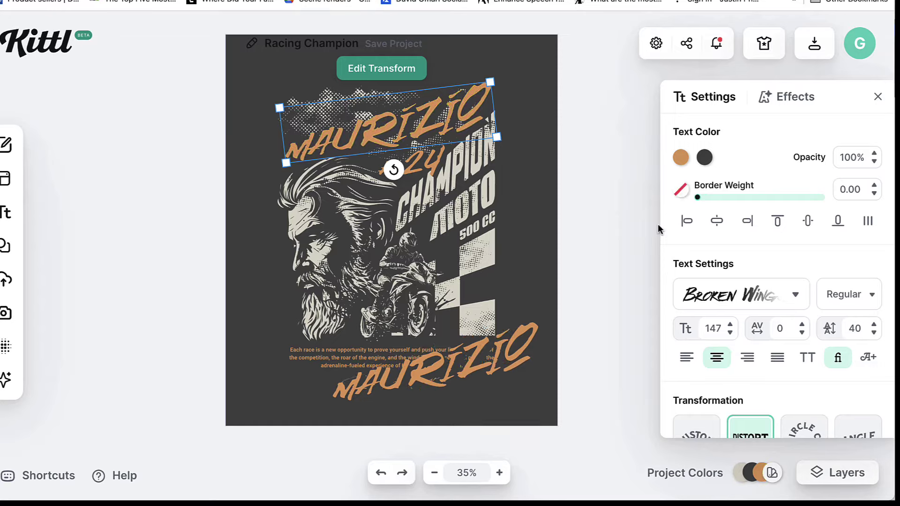
left_click(605, 173)
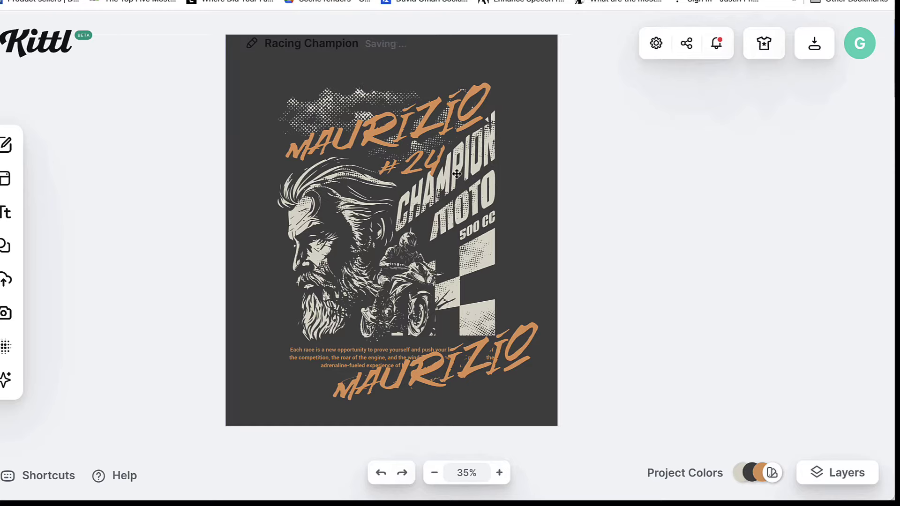
Step: Try the Univercity, Roboto, Broken Wings, Contour Generator, Adventurer 03 and Bistro Signature typefaces on the upper main title
left_click(476, 110)
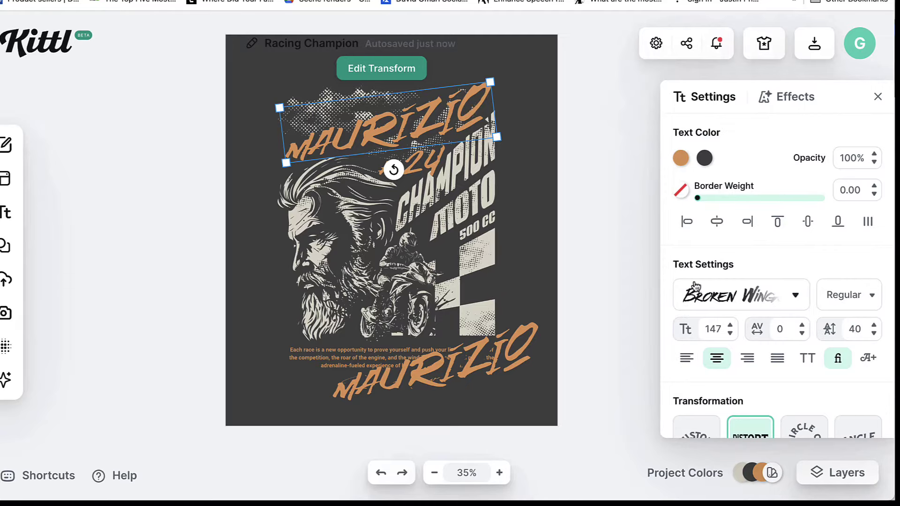
left_click(792, 297)
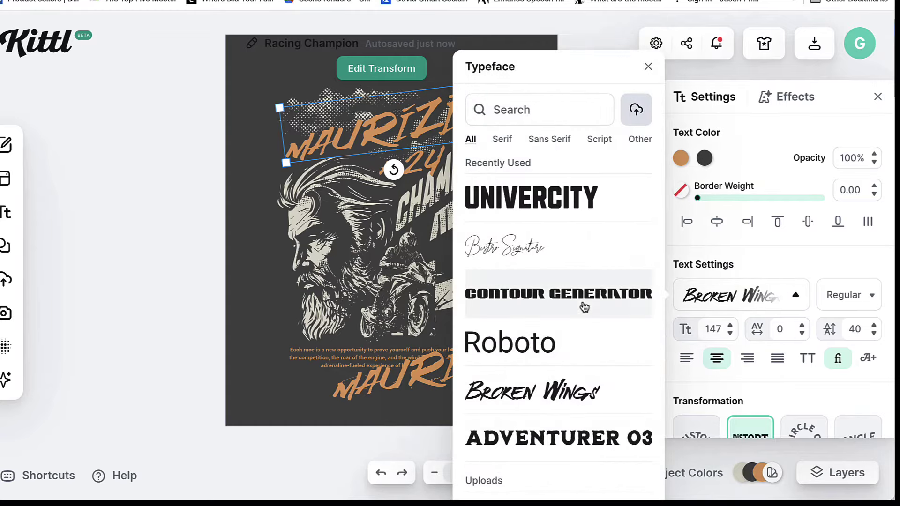
left_click(570, 202)
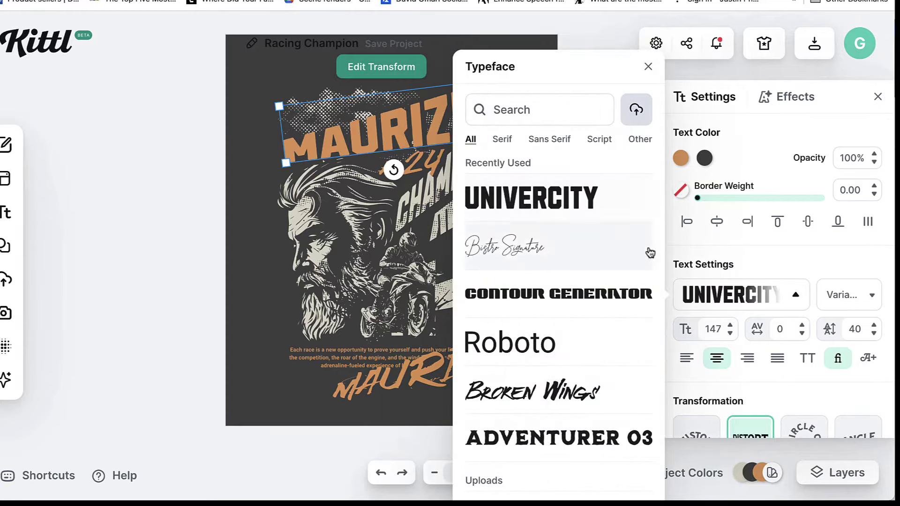
left_click(569, 363)
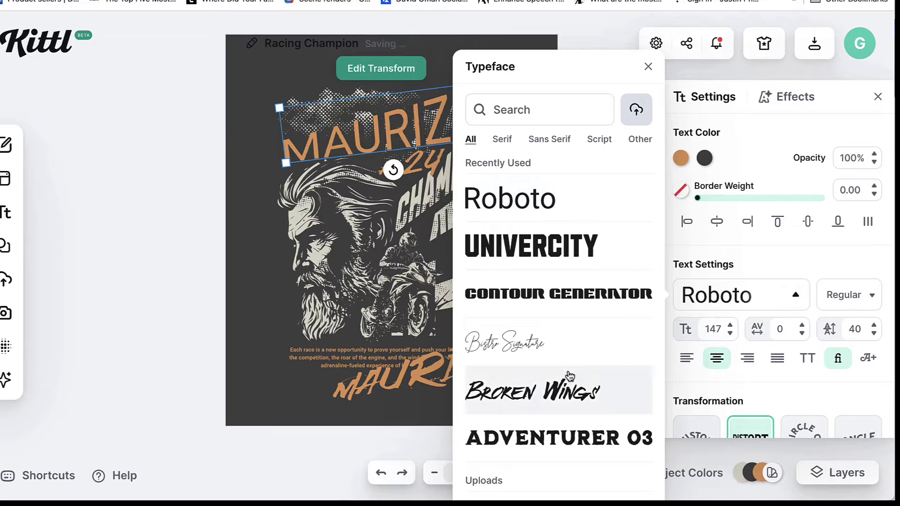
left_click(568, 385)
left_click(564, 400)
left_click(561, 434)
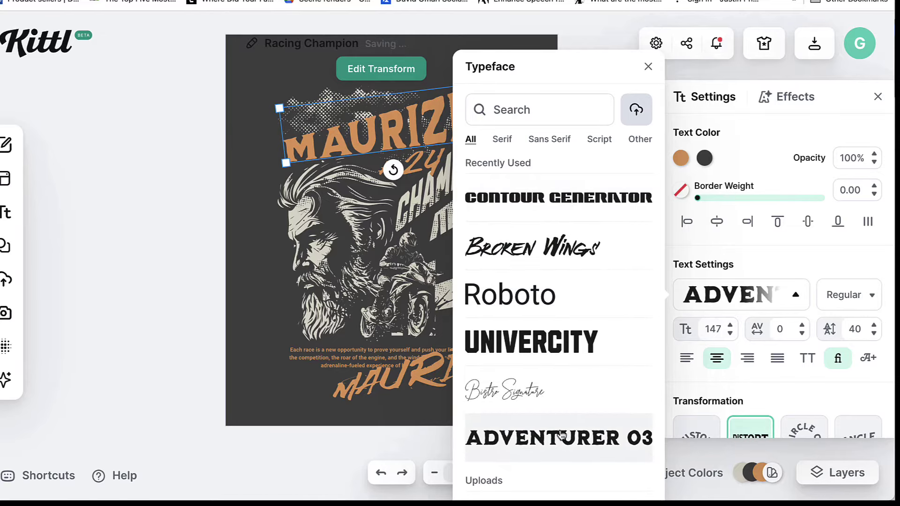
left_click(551, 408)
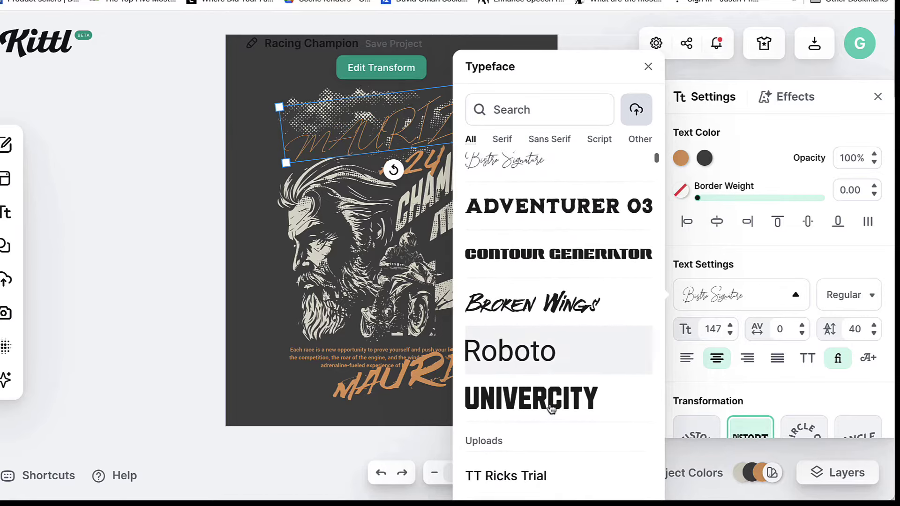
Step: Try further typefaces on the upper main title, including Abril Fatface, Adventurer 02, Adventurer 05 and Adventurer 06
scroll(551, 407, "down", 2)
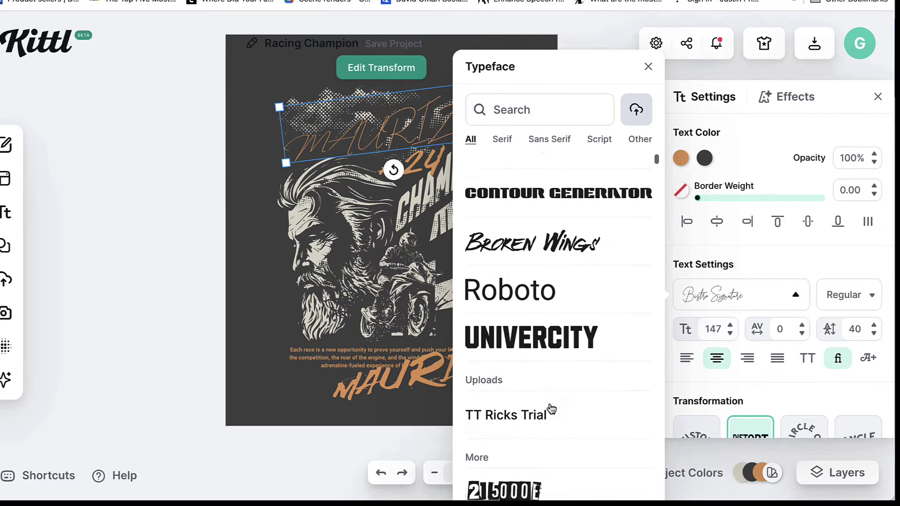
scroll(551, 408, "down", 6)
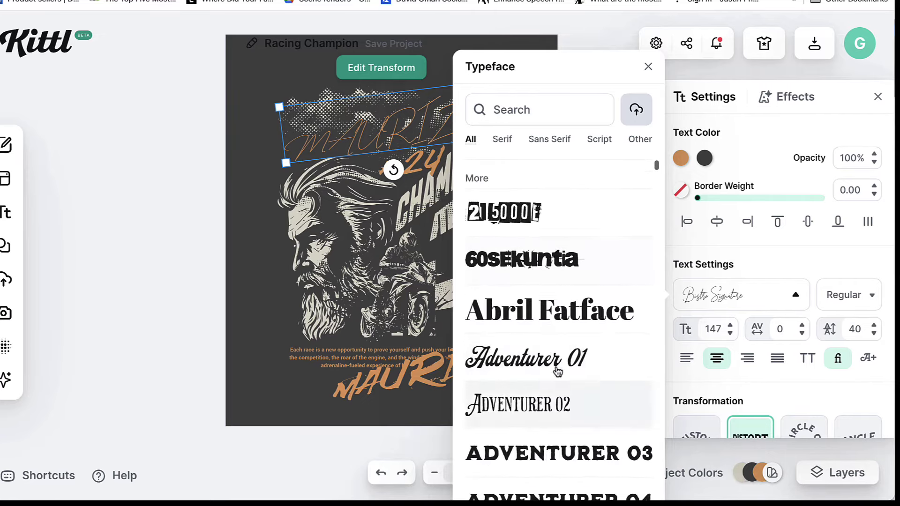
left_click(553, 314)
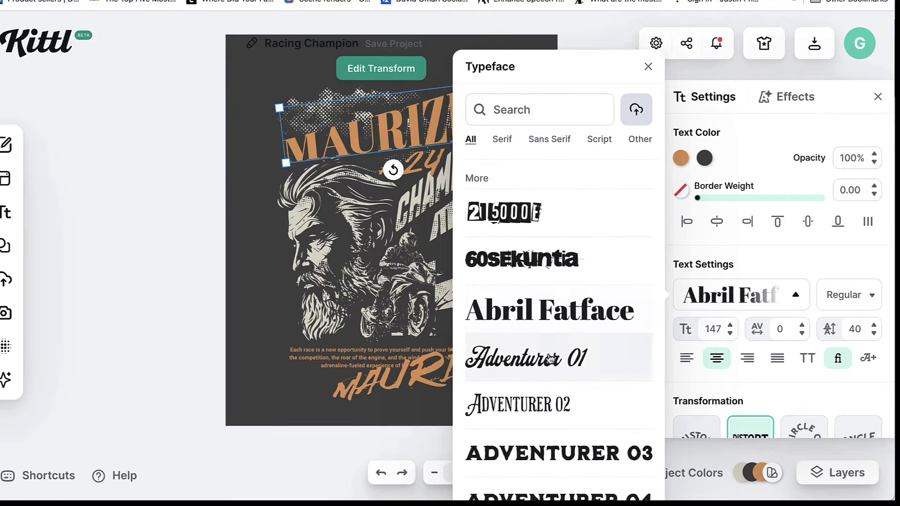
left_click(548, 411)
scroll(550, 427, "down", 2)
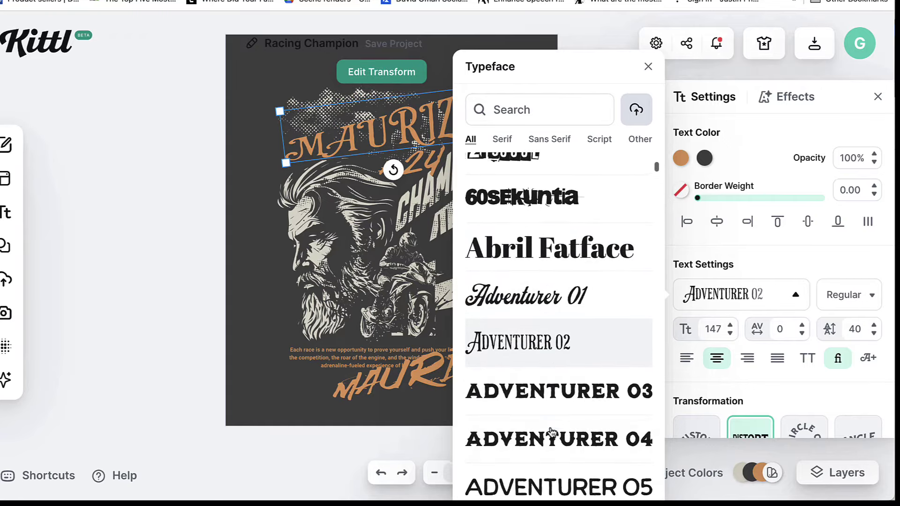
left_click(552, 383)
scroll(552, 382, "down", 3)
left_click(558, 357)
left_click(560, 396)
scroll(560, 394, "down", 1)
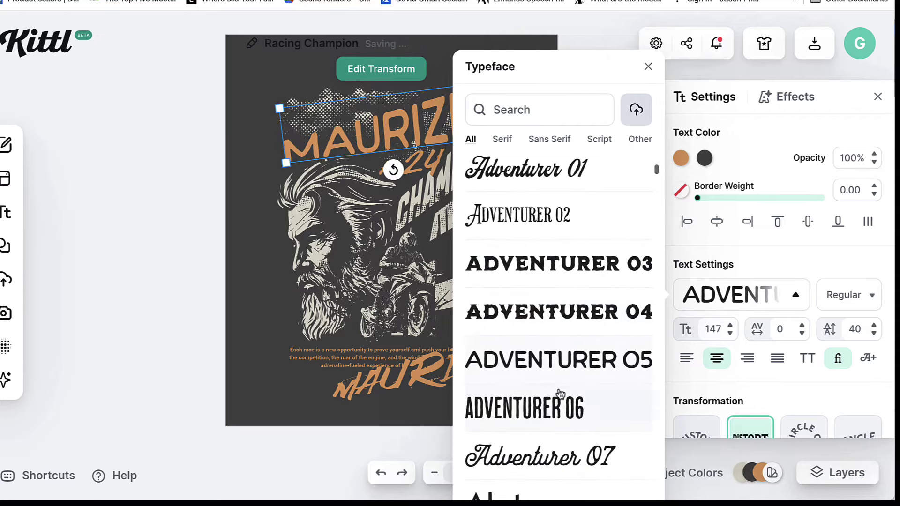
left_click(560, 392)
scroll(560, 399, "down", 4)
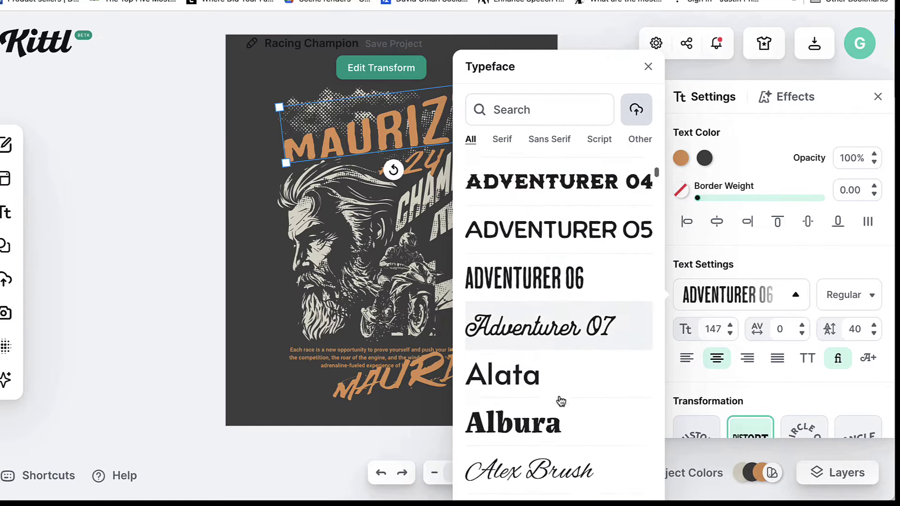
Step: Try Alata, Albura and Alex Brush on the upper main title, settle on Alfa Slab One and close the typeface list
left_click(553, 322)
left_click(542, 362)
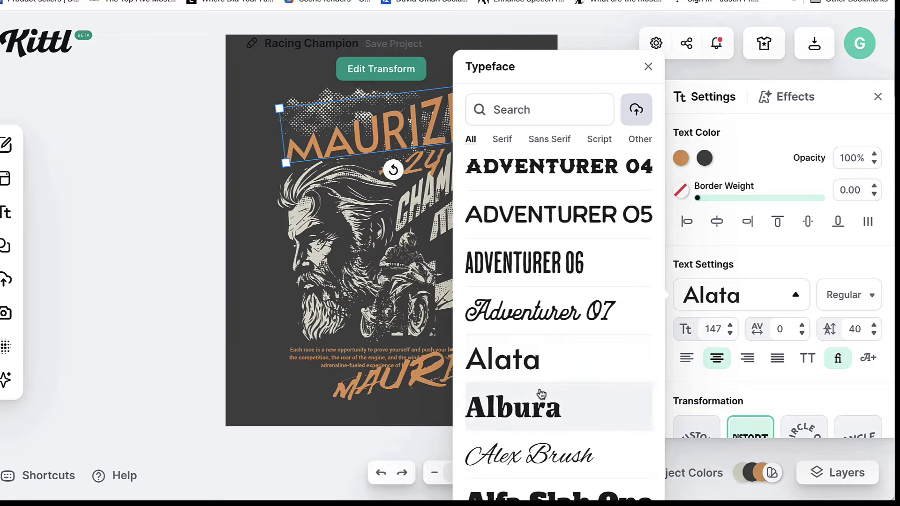
left_click(541, 401)
left_click(535, 441)
scroll(537, 444, "down", 1)
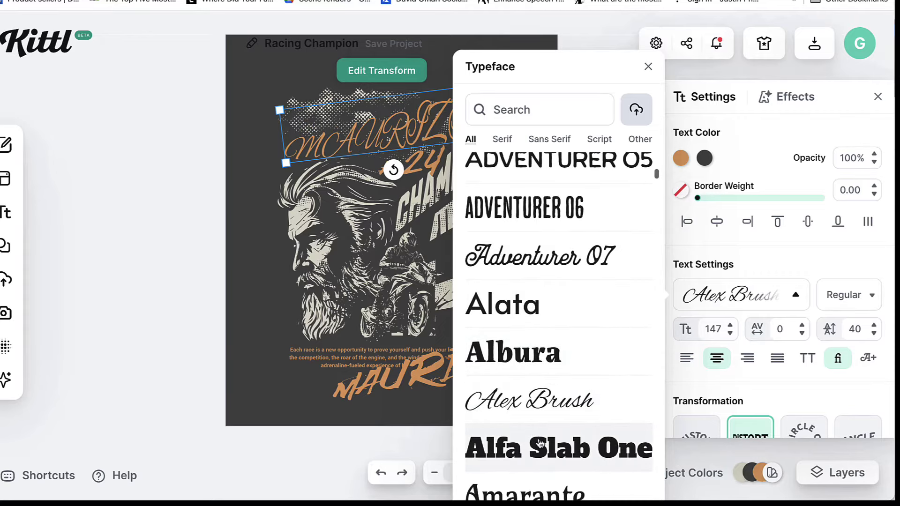
left_click(540, 444)
scroll(540, 444, "down", 1)
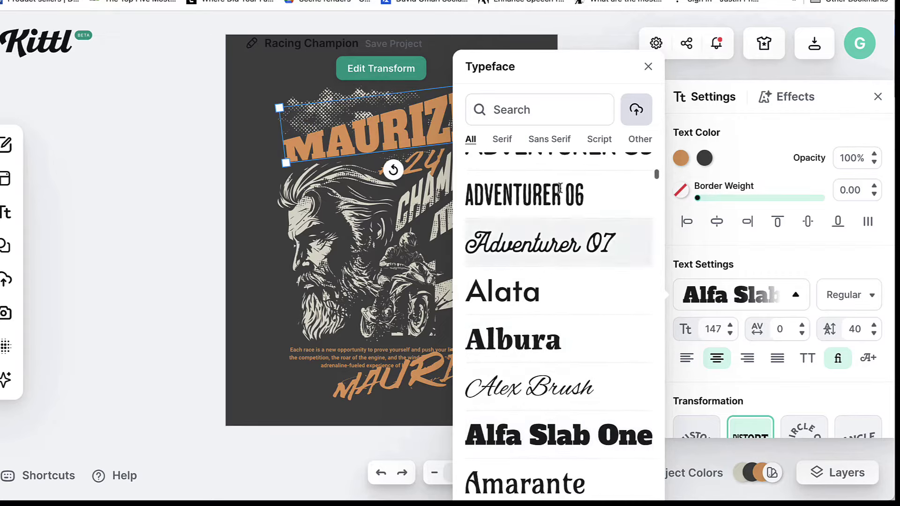
left_click(603, 32)
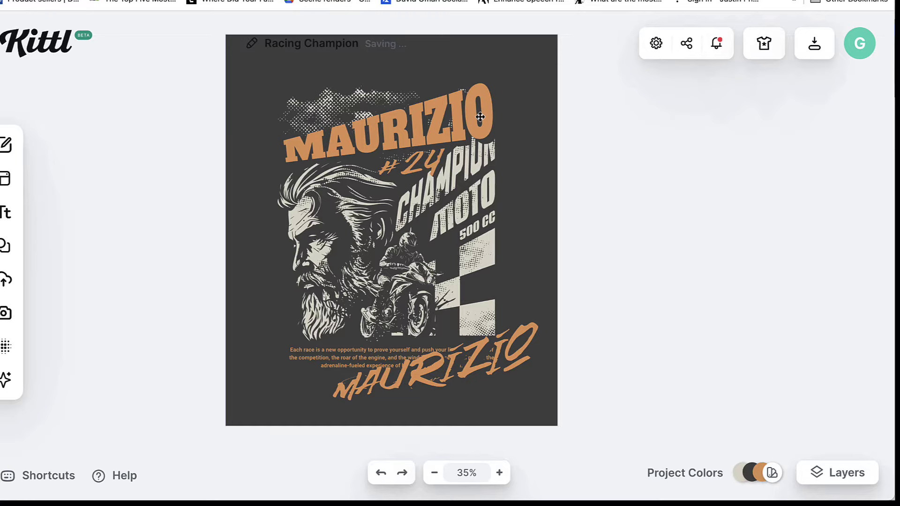
Step: Apply the Custom transformation to the upper main title and pull the middle of its text path slightly down
left_click(459, 104)
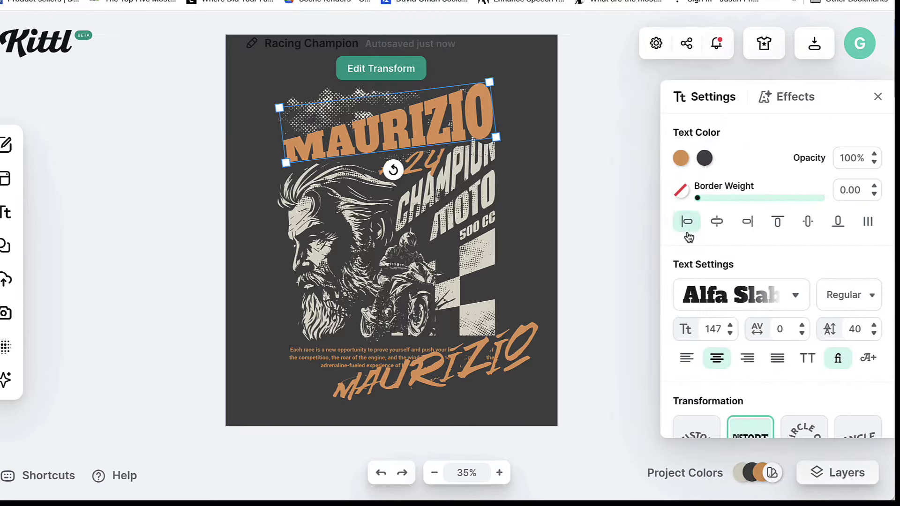
scroll(687, 236, "down", 3)
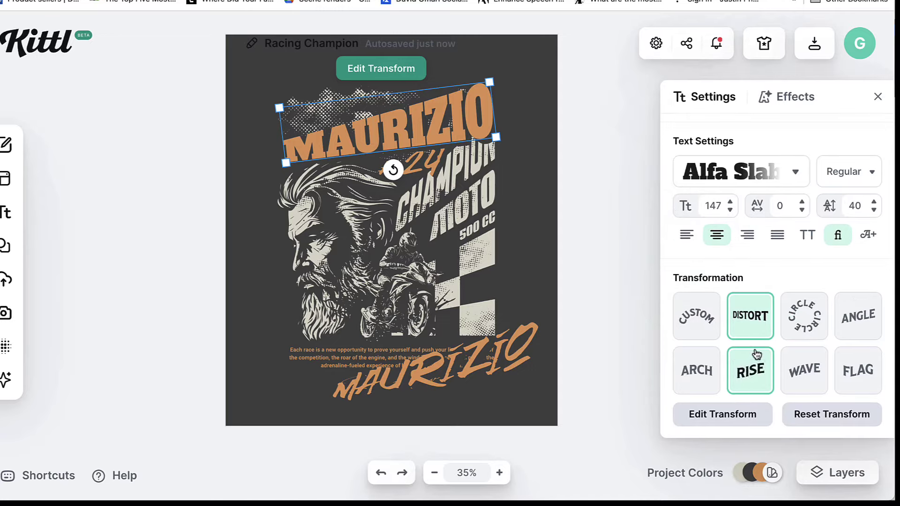
left_click(698, 316)
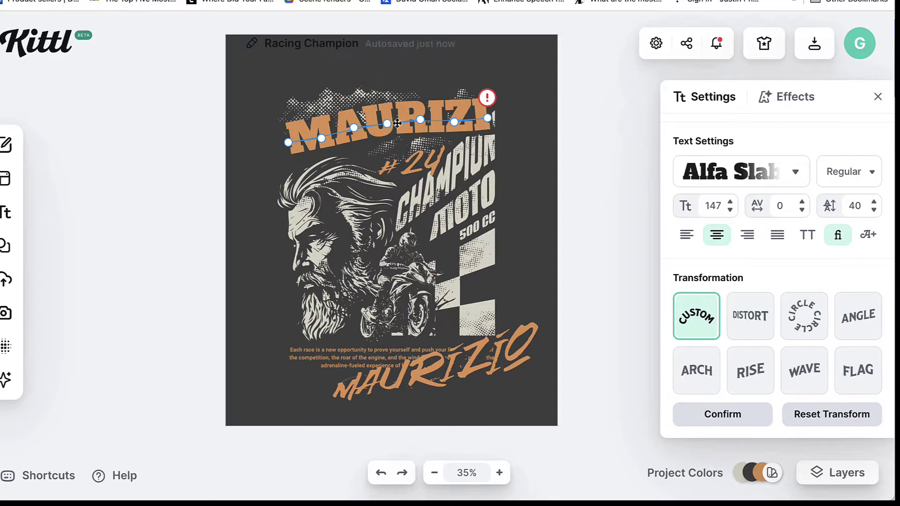
mouse_move(389, 126)
left_mouse_down()
mouse_move(390, 157)
mouse_move(393, 102)
mouse_move(392, 132)
left_mouse_up()
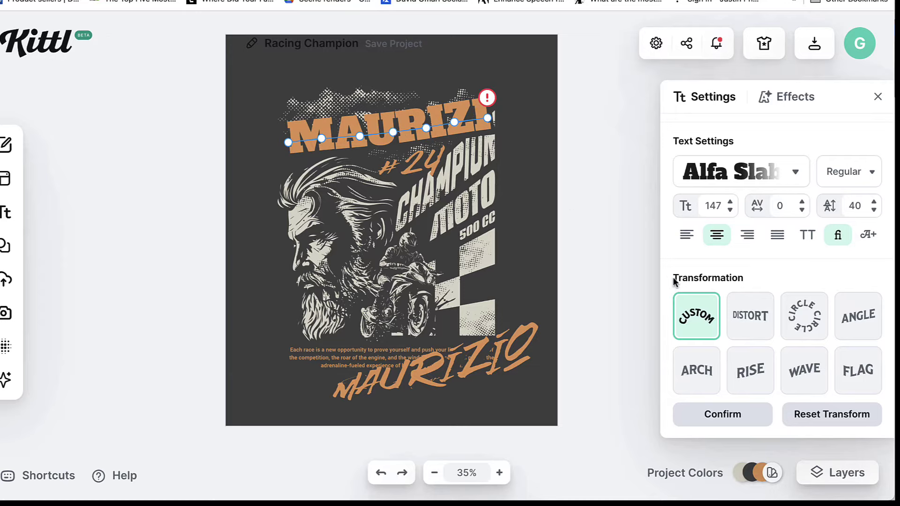
Step: Apply the Distort transformation to the upper main title, bulging its lower edge slightly downward and its upper edge strongly upward
left_click(751, 312)
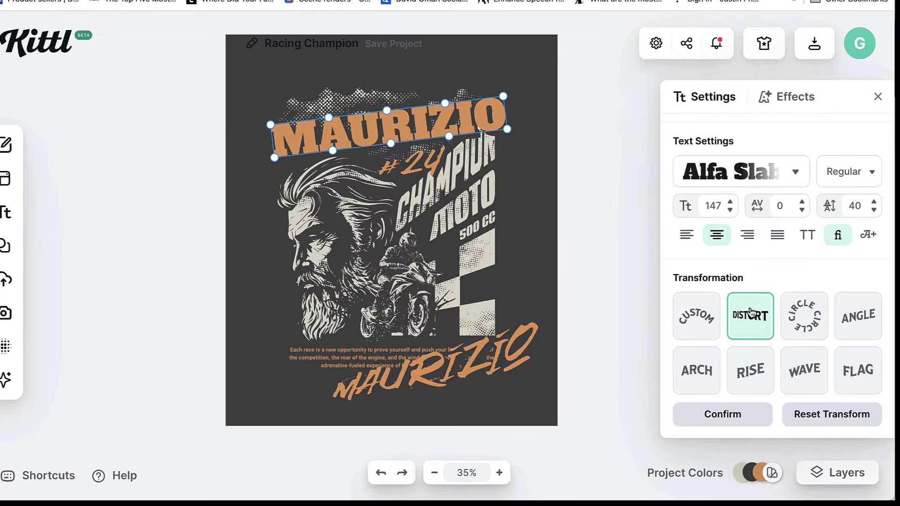
mouse_move(390, 146)
left_mouse_down()
mouse_move(388, 189)
mouse_move(390, 153)
left_mouse_up()
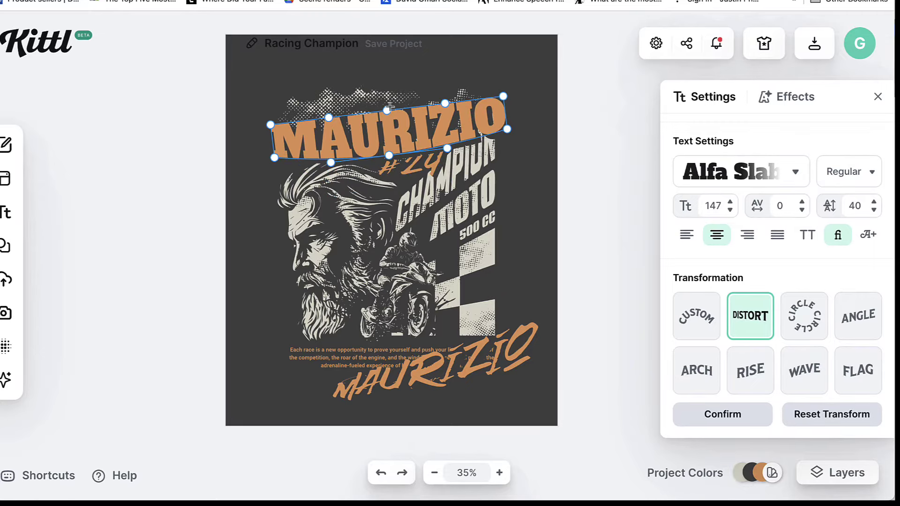
left_click_drag(387, 109, 386, 77)
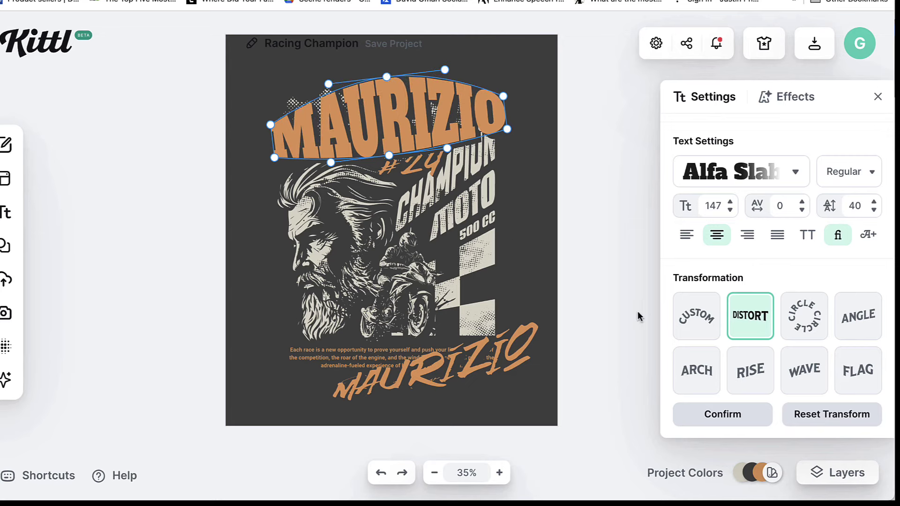
Step: Undo the upper main title's transformation changes and its typeface change back to Albura
left_click(585, 257)
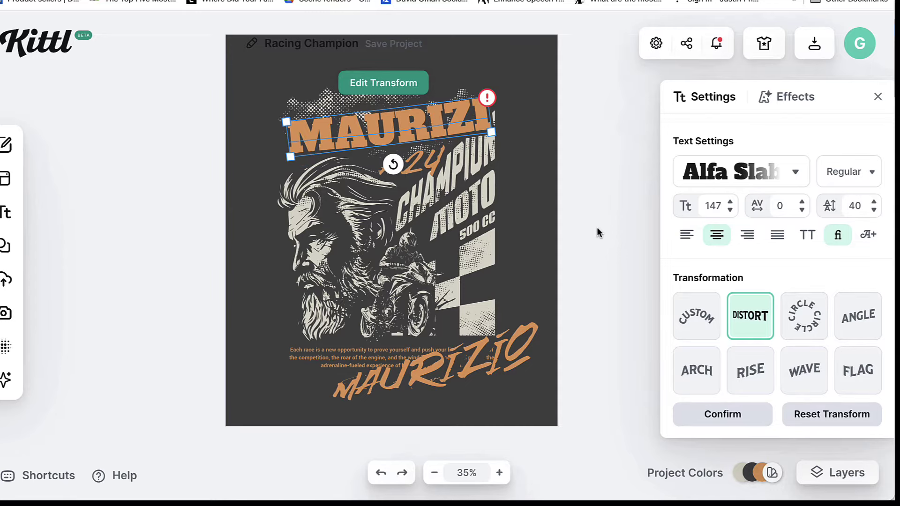
left_click(799, 306)
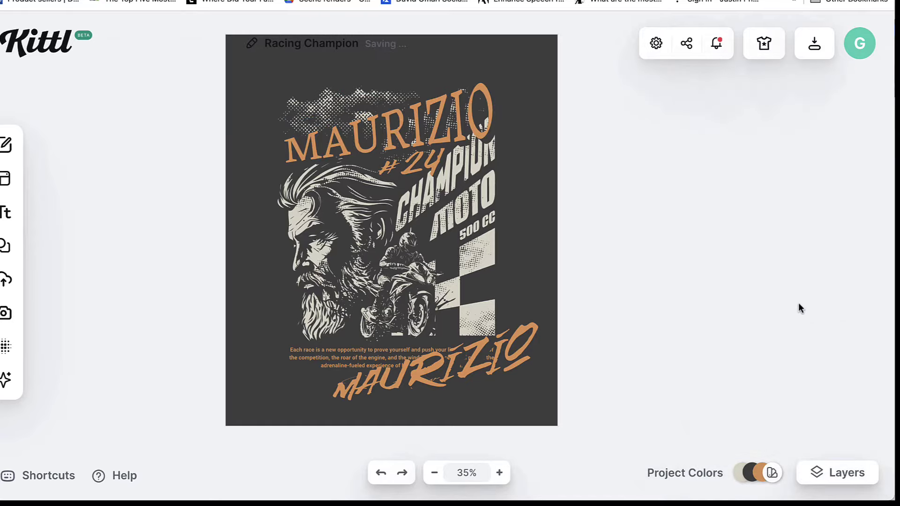
Step: Try the Circle and Angle transformations on the upper main title, return to Circle and slightly enlarge the circular text path
left_click(464, 136)
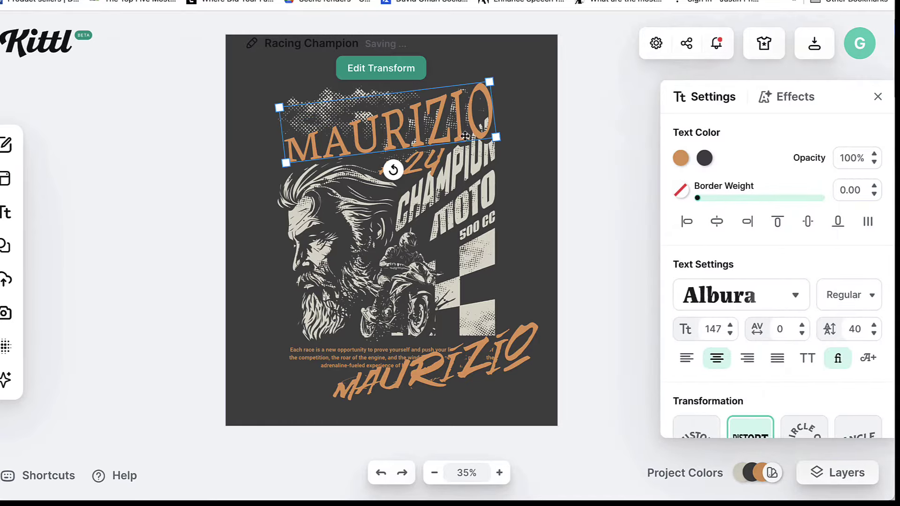
scroll(777, 344, "down", 3)
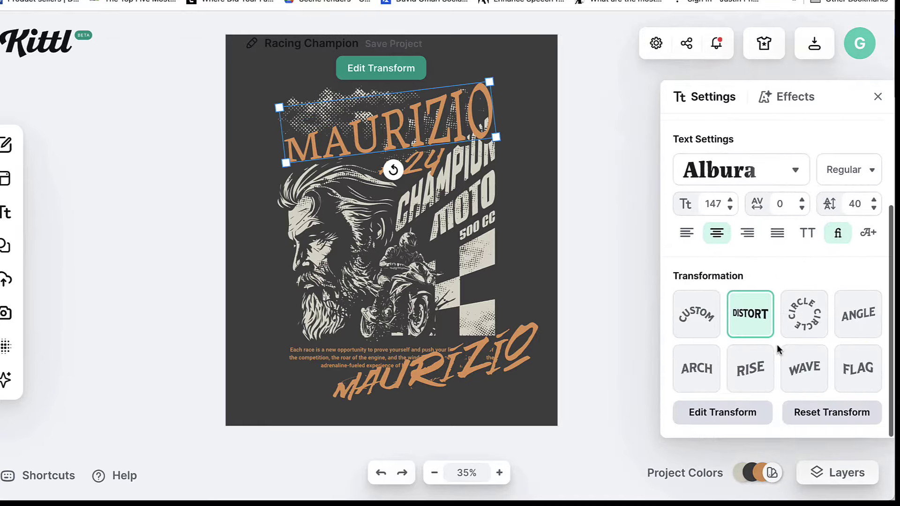
left_click(799, 324)
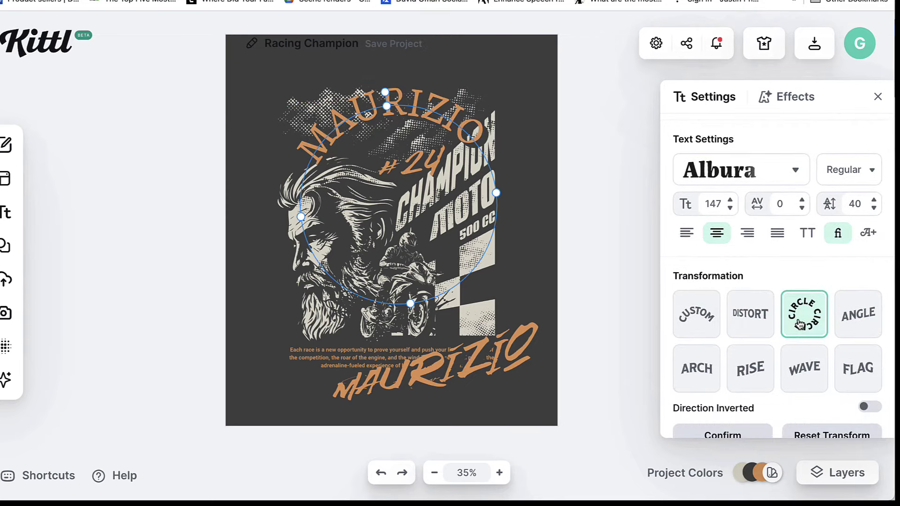
left_click(865, 319)
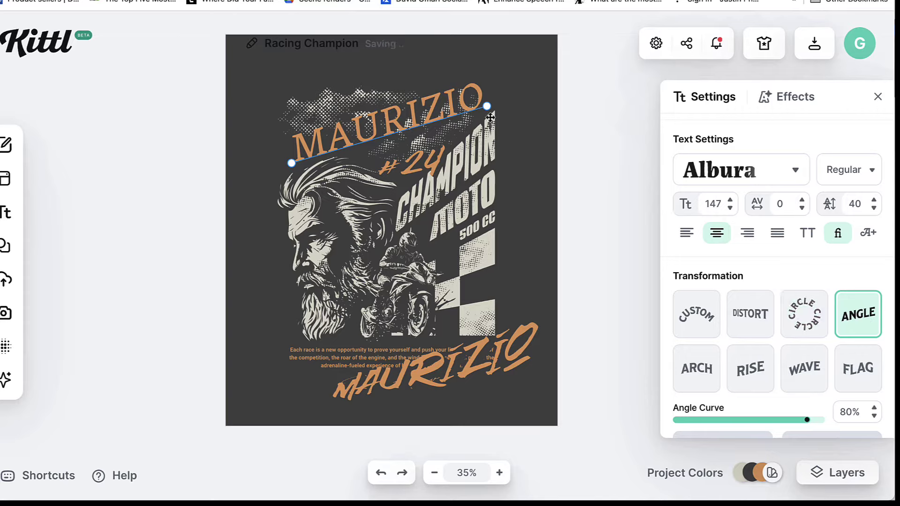
left_click(811, 328)
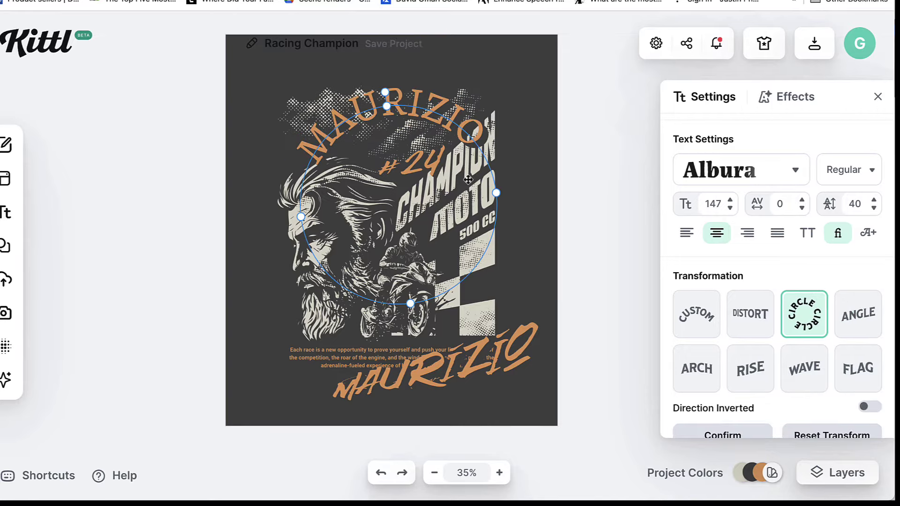
mouse_move(411, 304)
left_mouse_down()
mouse_move(408, 329)
mouse_move(410, 308)
left_mouse_up()
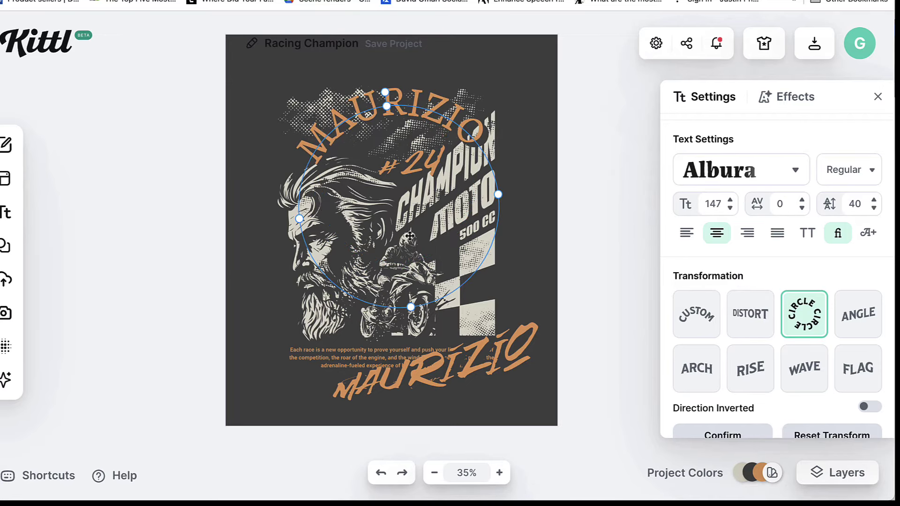
Step: Try the Angle and Arch transformations on the upper main title, nudging the angle's upper end point and adjusting the arch's path points
left_click(858, 310)
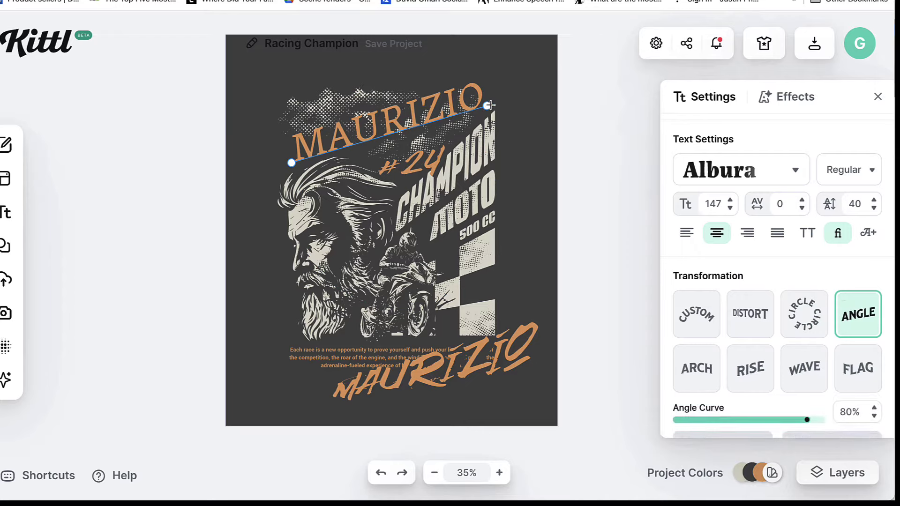
mouse_move(489, 102)
left_mouse_down()
mouse_move(480, 115)
mouse_move(487, 121)
mouse_move(485, 107)
left_mouse_up()
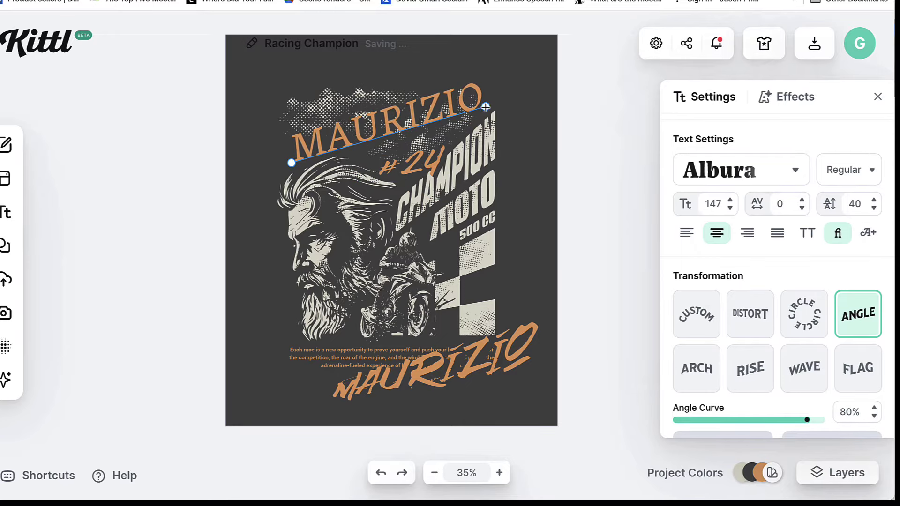
left_click(702, 378)
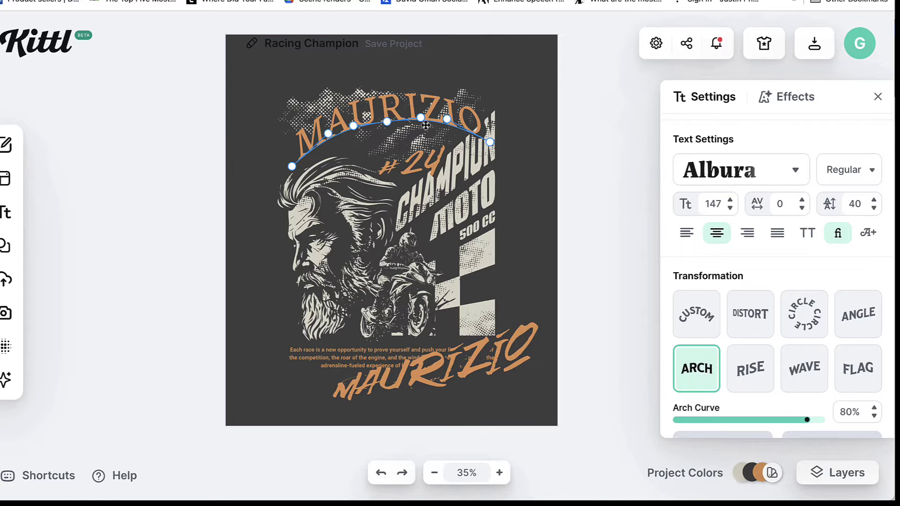
mouse_move(421, 111)
left_mouse_down()
mouse_move(420, 121)
mouse_move(419, 105)
left_mouse_up()
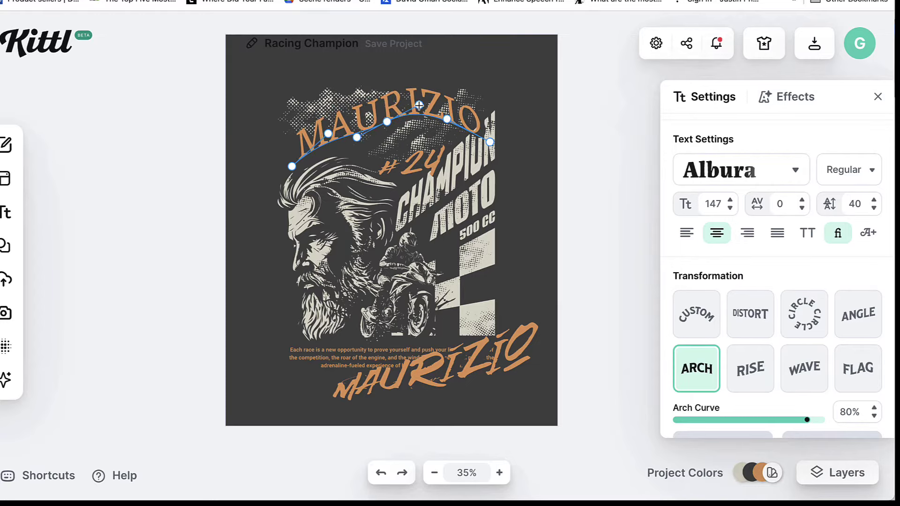
key("Escape")
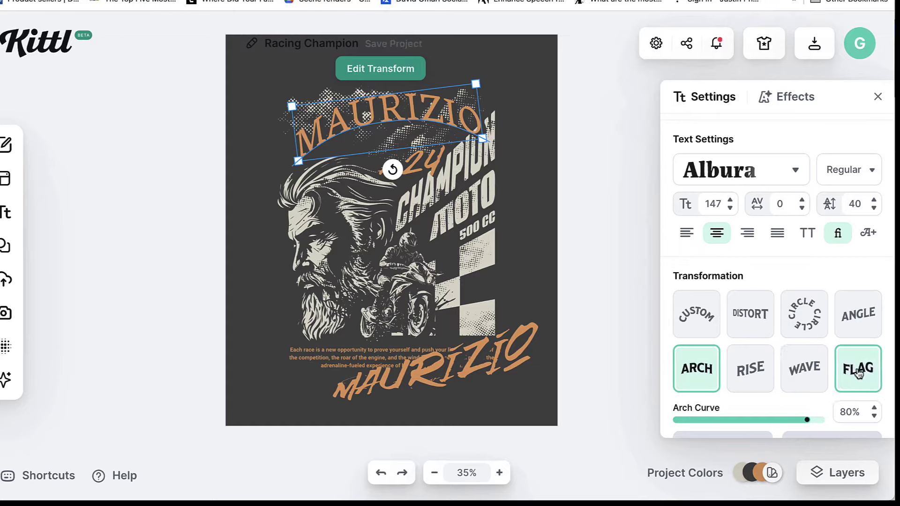
Step: Try the Rise, Wave and Flag transformations on the upper main title
left_click(751, 371)
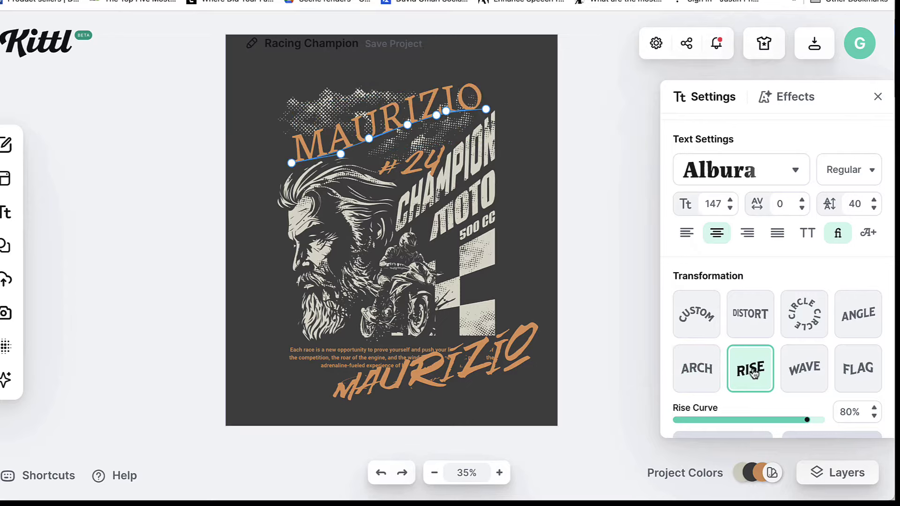
left_click(804, 370)
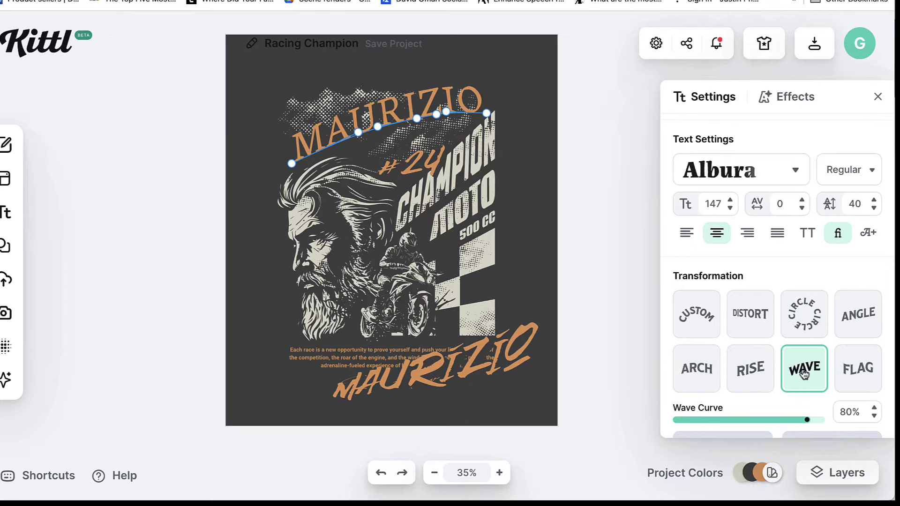
left_click(859, 378)
scroll(851, 371, "down", 1)
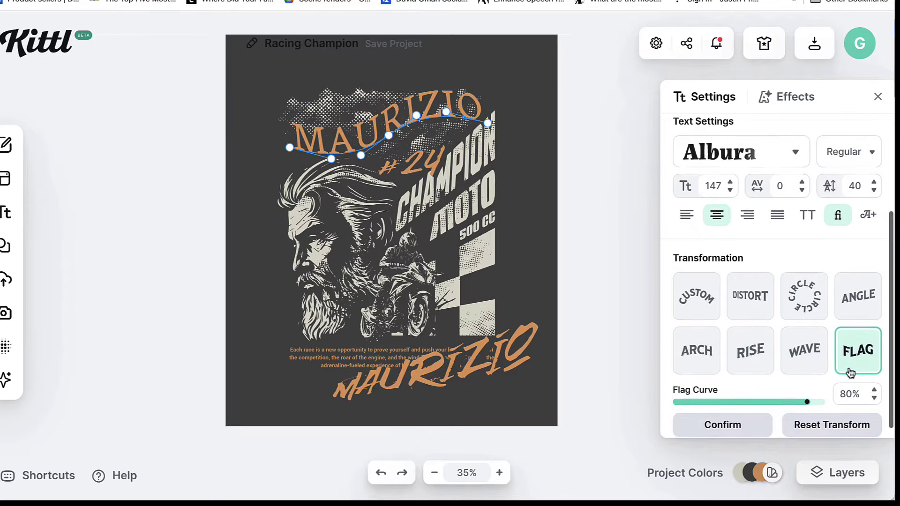
Step: Raise the Flag curve to 100%, pull a curve point of the title's path down toward the hair, and shift the title slightly
left_click_drag(809, 406, 782, 401)
left_click_drag(360, 151, 327, 182)
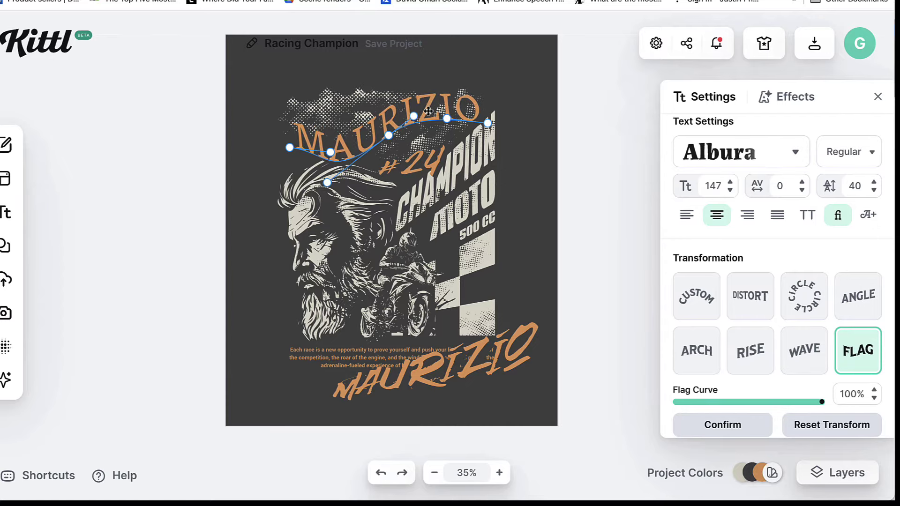
left_click_drag(428, 110, 437, 107)
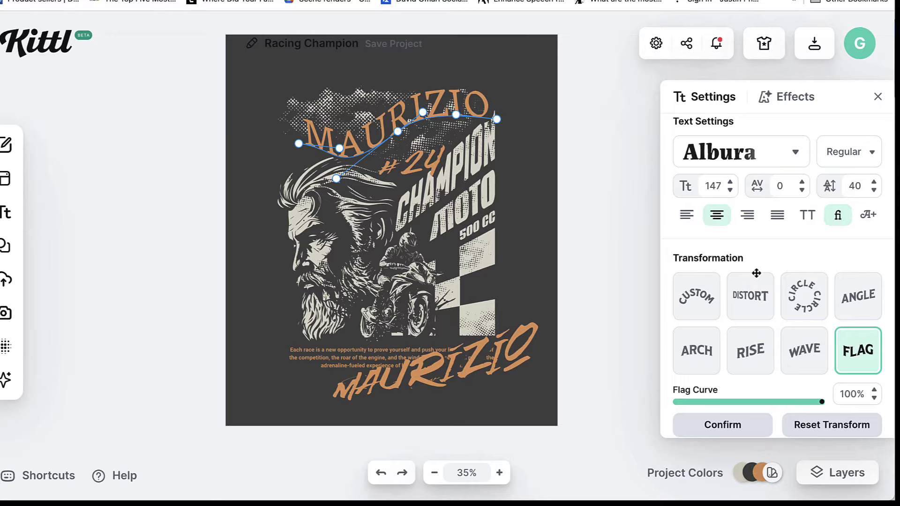
key("Escape")
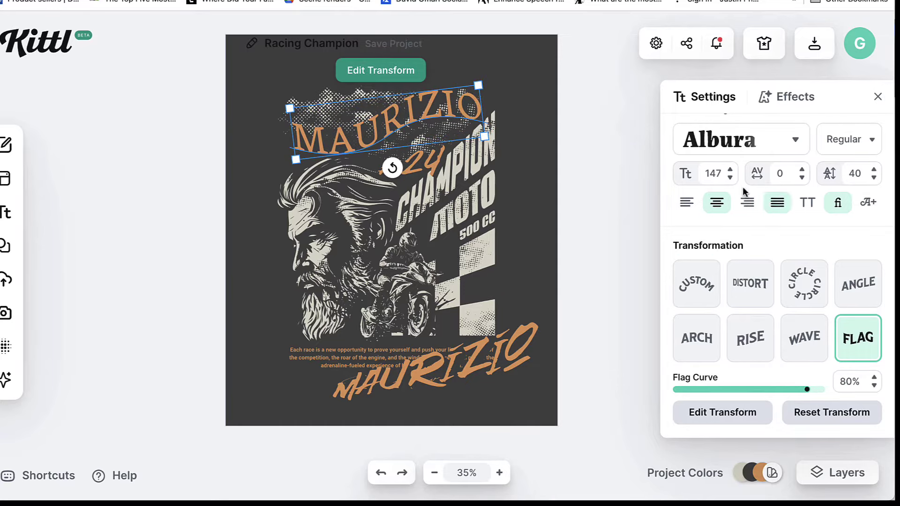
Step: Apply the Distort transformation to the upper main title and set its typeface to Alfa Slab One
left_click(767, 277)
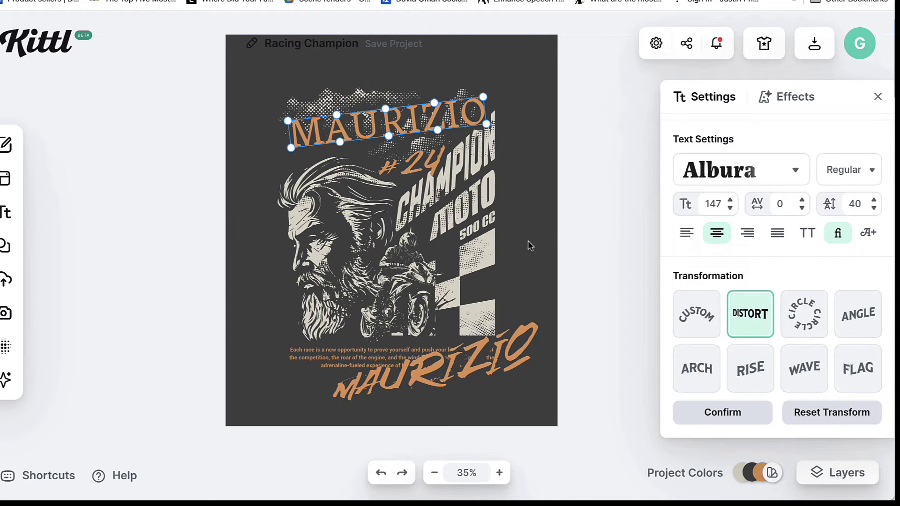
left_click(558, 240)
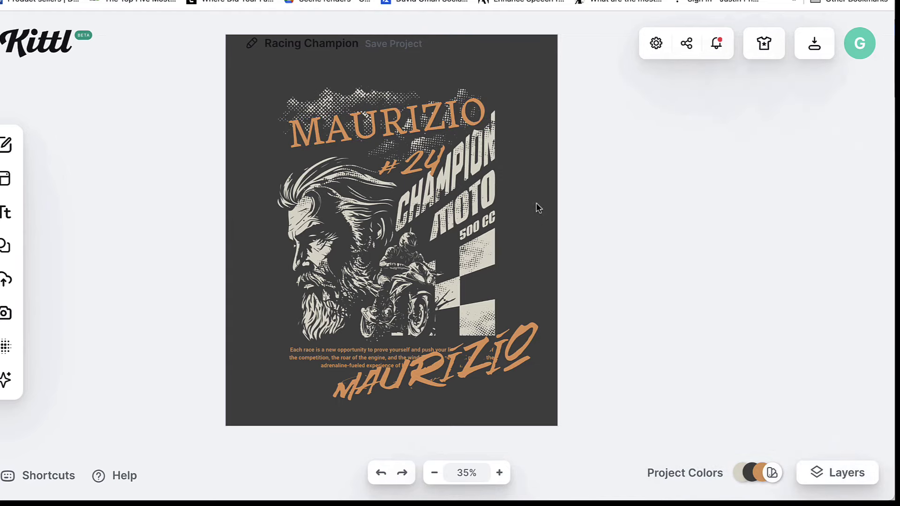
left_click(445, 120)
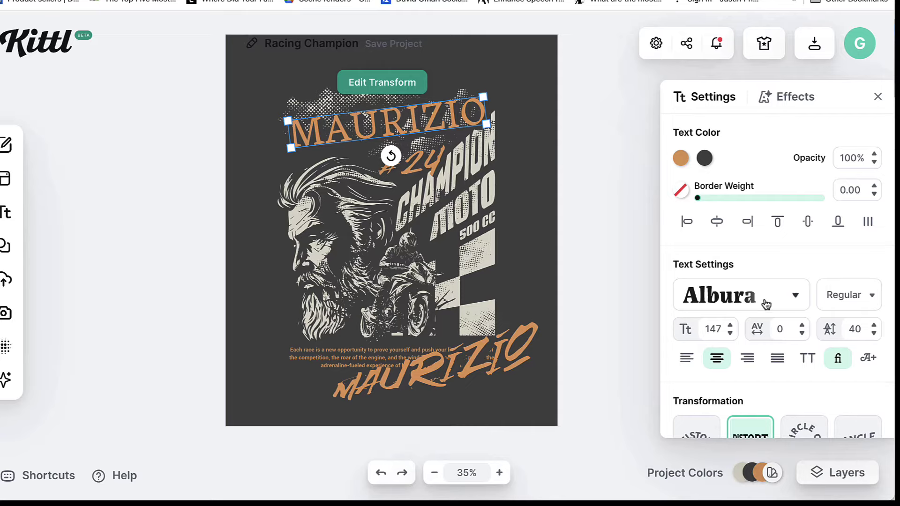
left_click(785, 306)
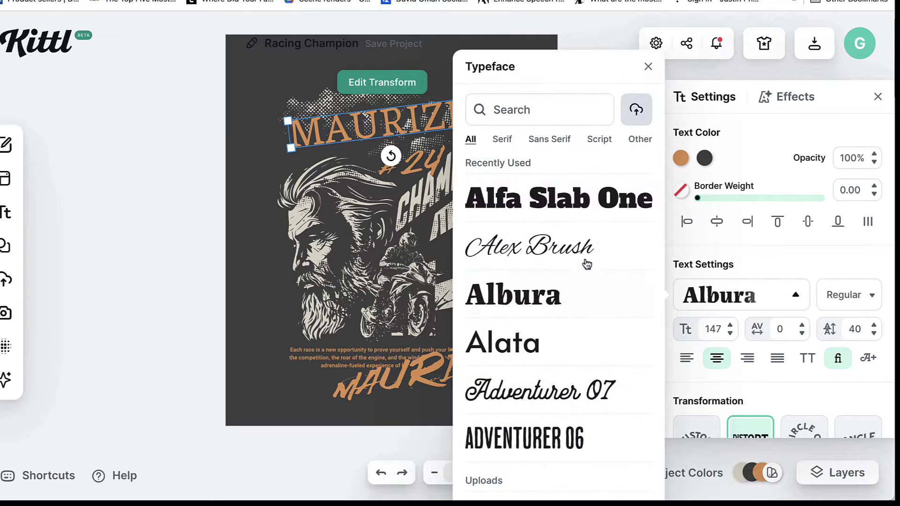
left_click(577, 205)
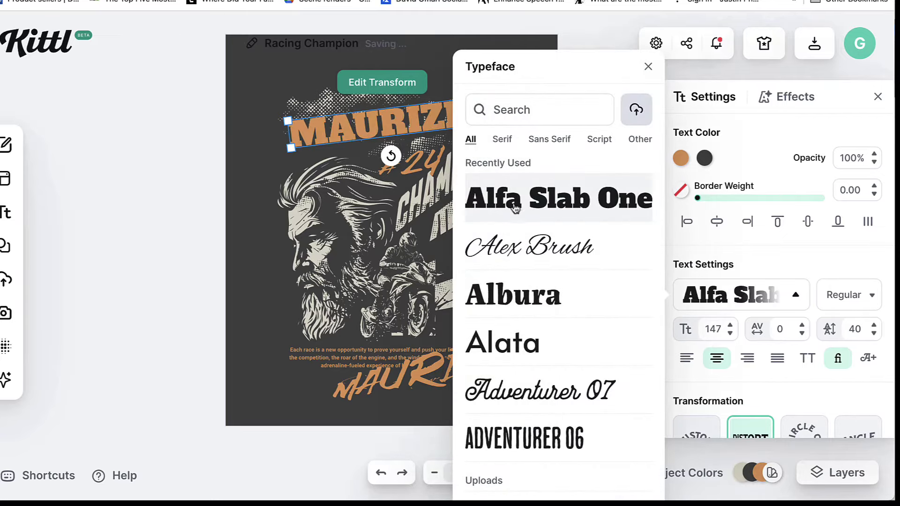
left_click(259, 221)
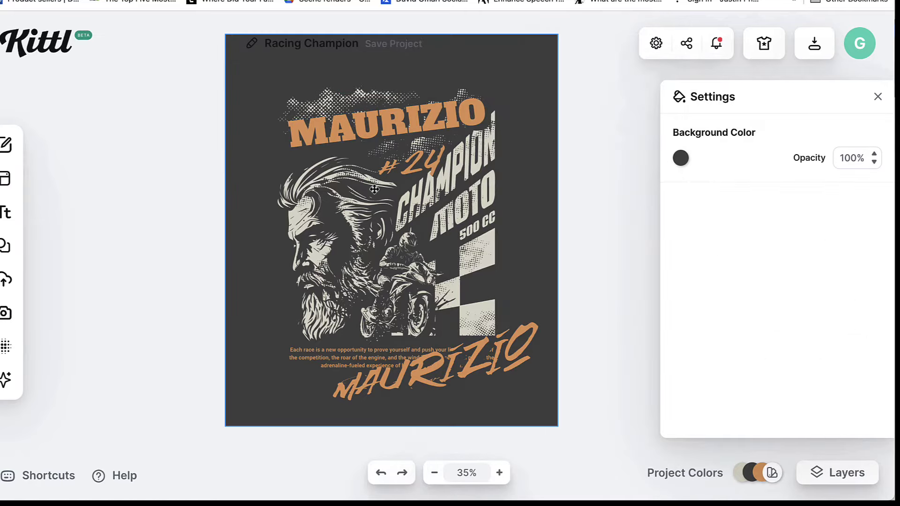
Step: Move the upper main title slightly down and open its text effects
left_click_drag(409, 123, 409, 129)
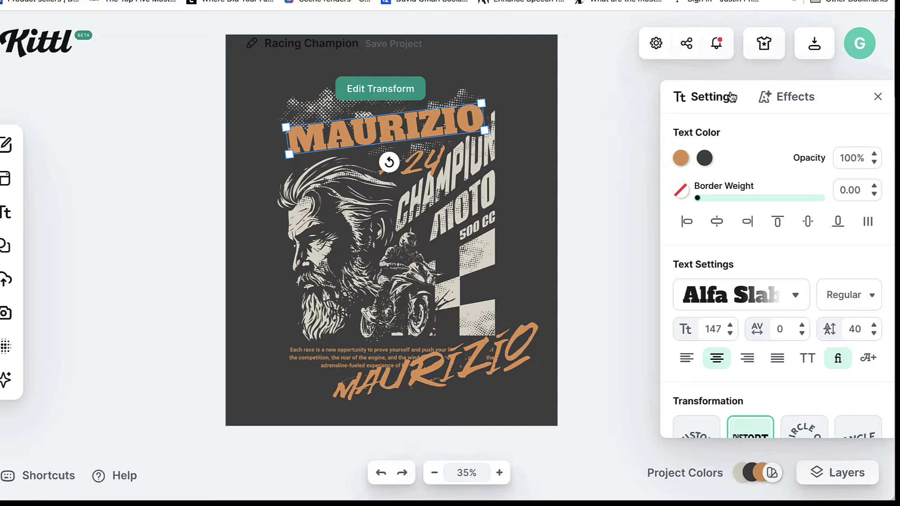
scroll(732, 299, "down", 3)
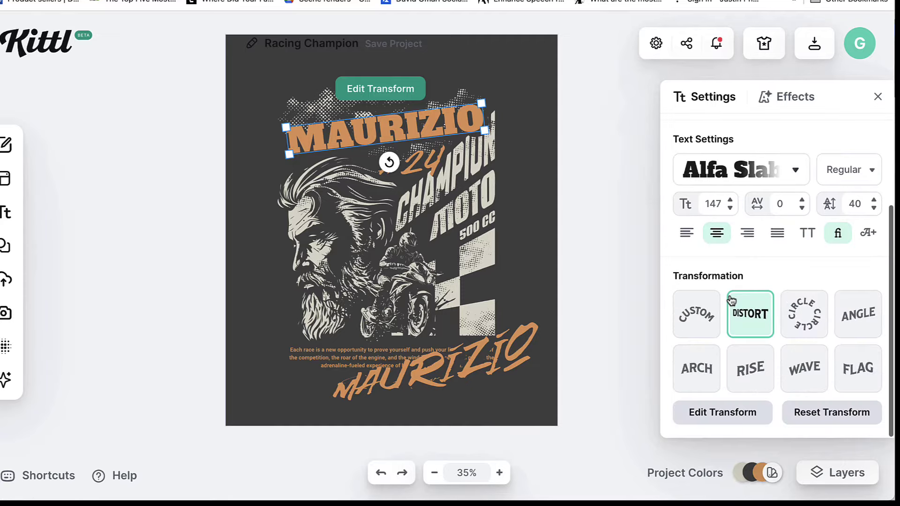
scroll(729, 301, "up", 3)
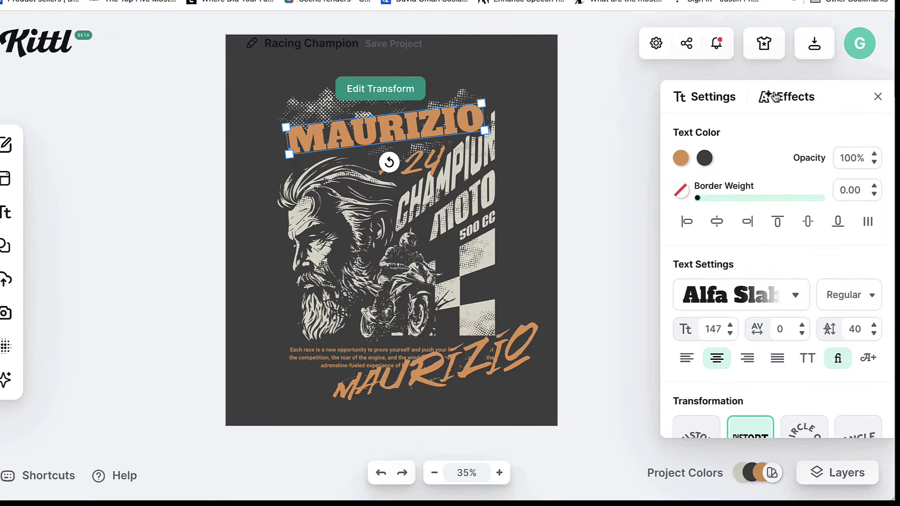
left_click(797, 97)
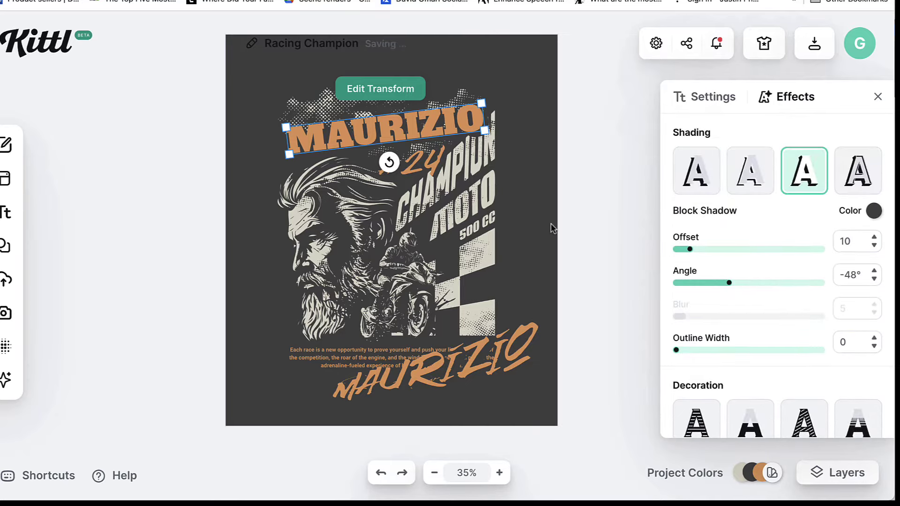
scroll(732, 323, "down", 1)
scroll(732, 324, "up", 1)
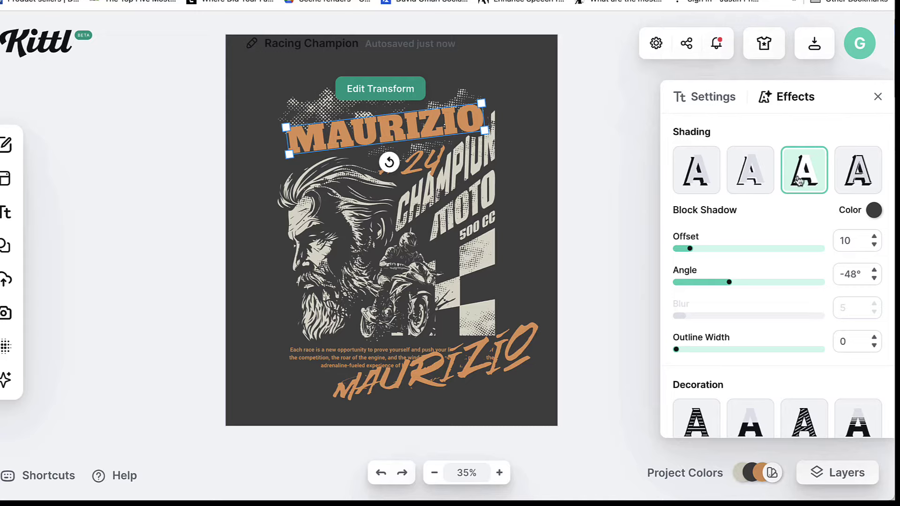
Step: Try the Detailed 3d Shadow shading on the upper main title and examine it up close at 65% zoom
left_click(853, 179)
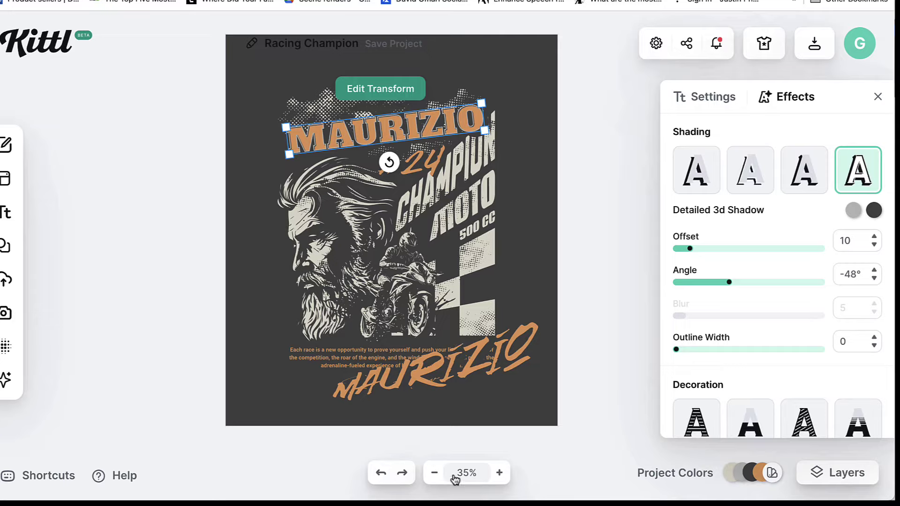
left_click(499, 473)
left_click(499, 473)
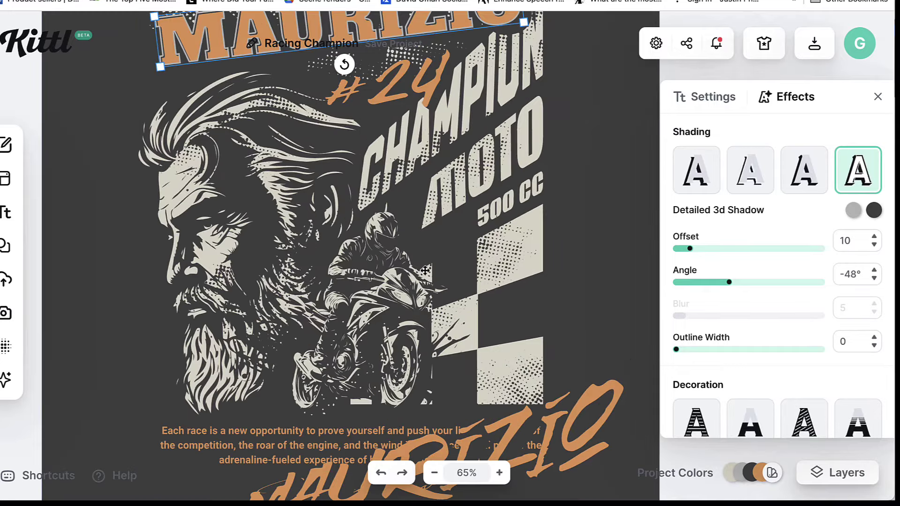
scroll(425, 270, "up", 5)
scroll(424, 270, "left", 5)
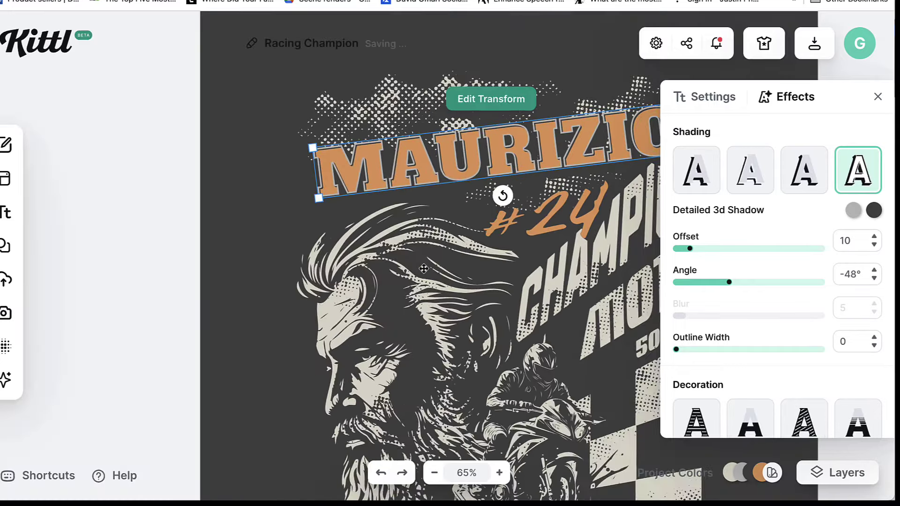
scroll(423, 268, "up", 4)
scroll(423, 269, "right", 5)
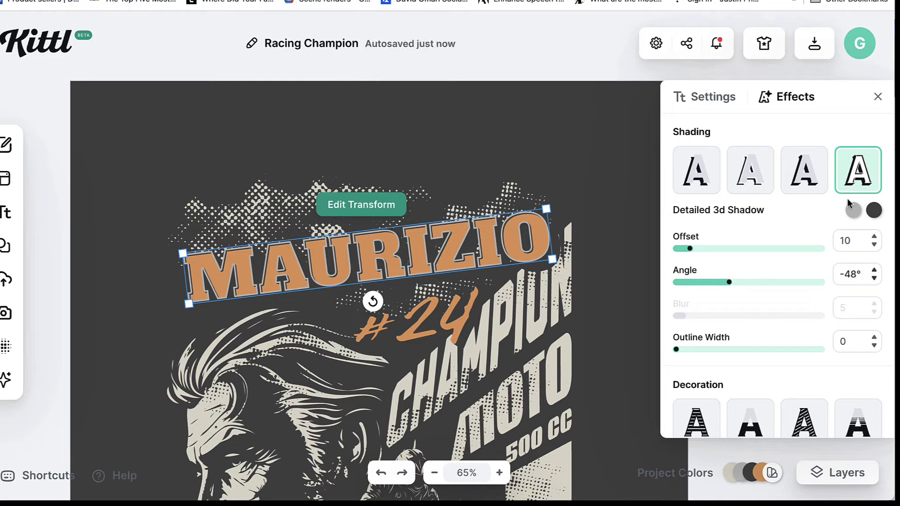
Step: Switch the title's Detailed 3d Shadow off and on, and try the Block Shadow and Line Shadow shadings instead
left_click(859, 176)
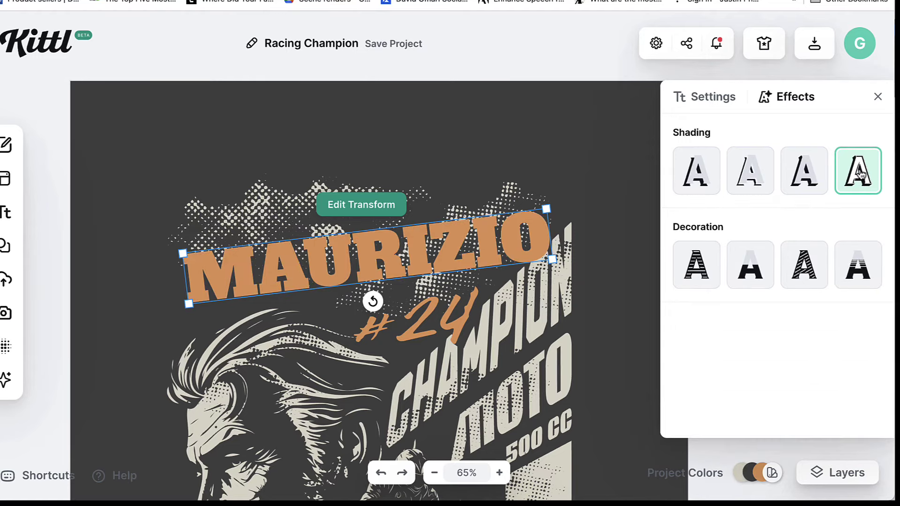
left_click(859, 176)
left_click(807, 177)
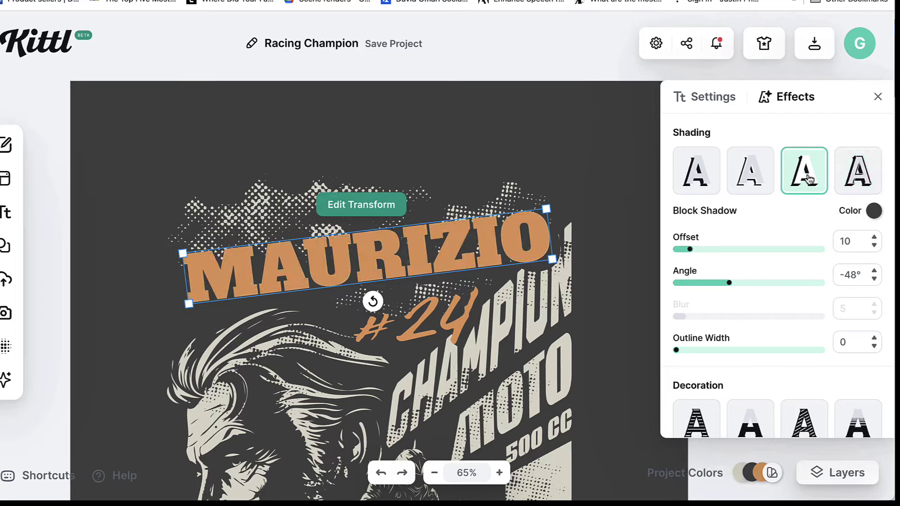
left_click(772, 177)
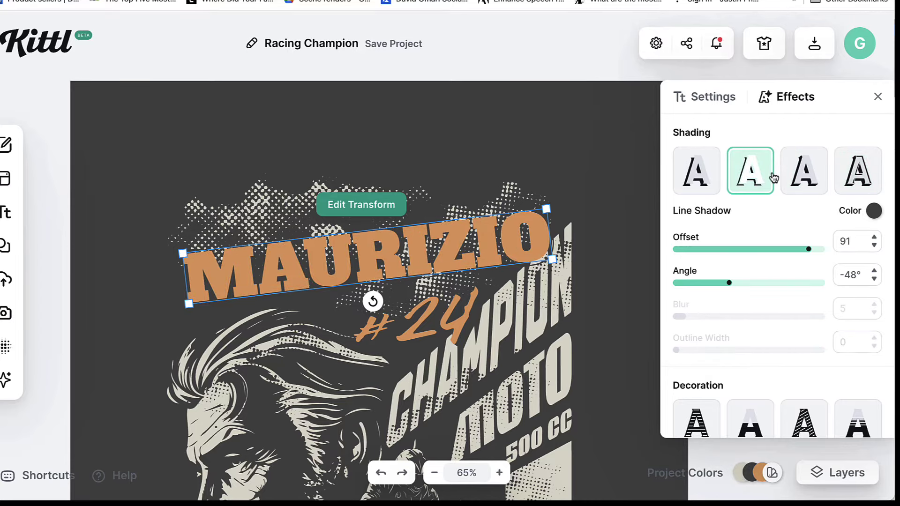
Step: Apply the Drop Shadow shading to the upper main title with an offset of 90
left_click(710, 174)
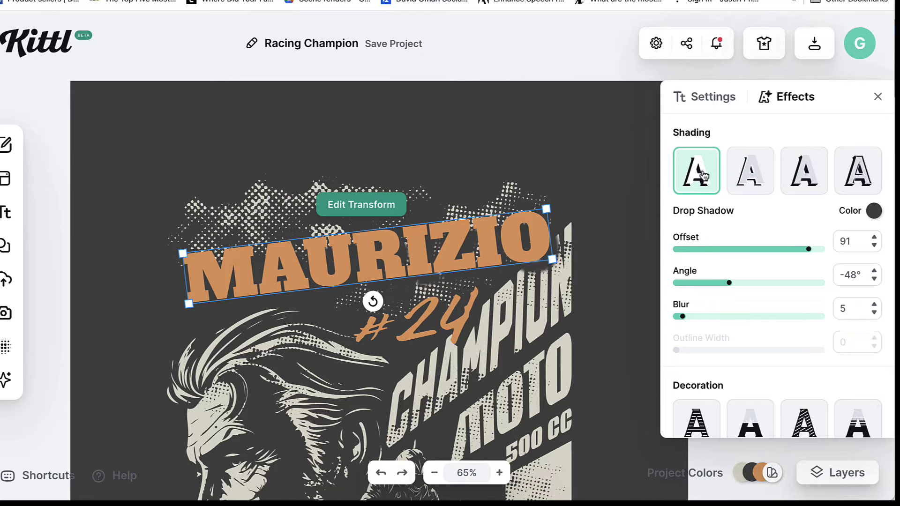
left_click_drag(807, 252, 781, 253)
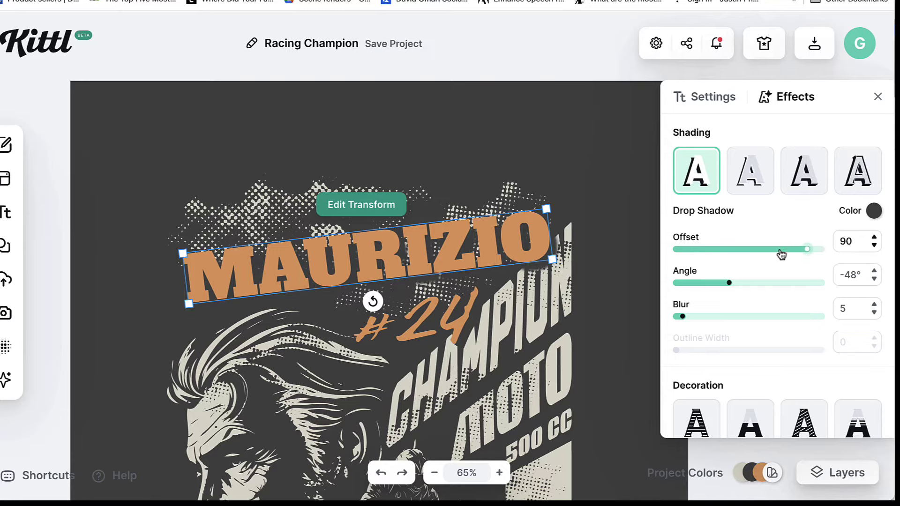
left_click(707, 72)
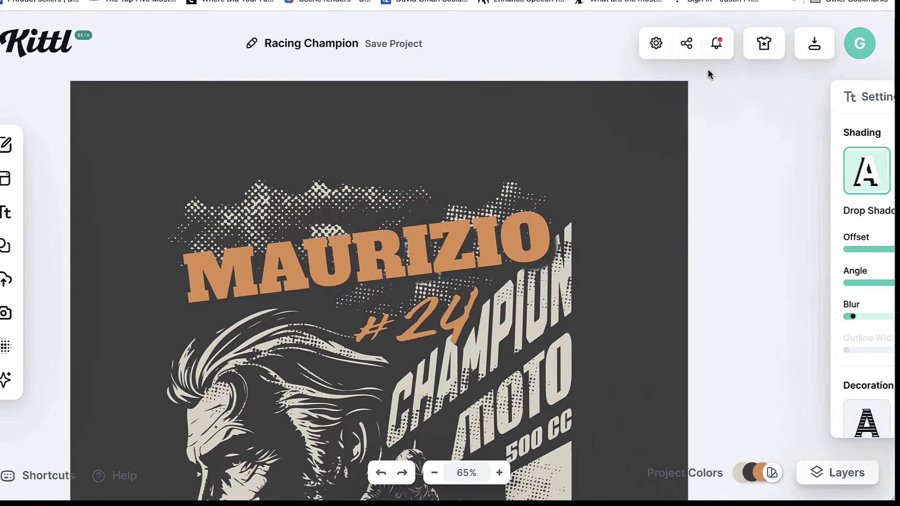
Step: Set the artboard's background color opacity to 0%
left_click(649, 184)
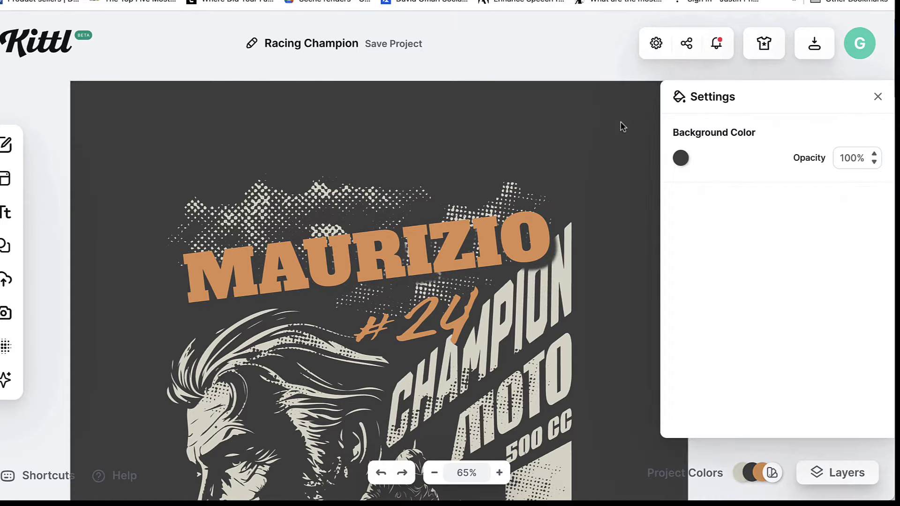
left_click(874, 162)
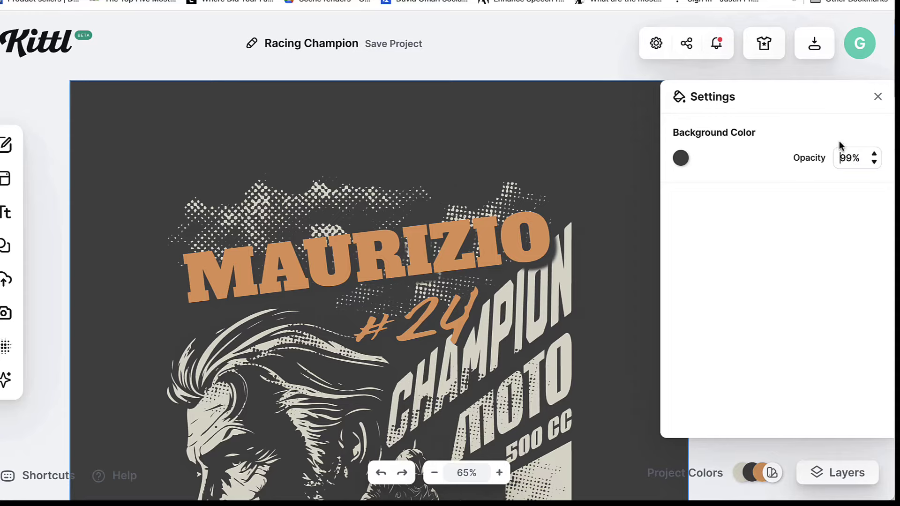
left_click_drag(847, 152, 834, 158)
type("0")
key("Return")
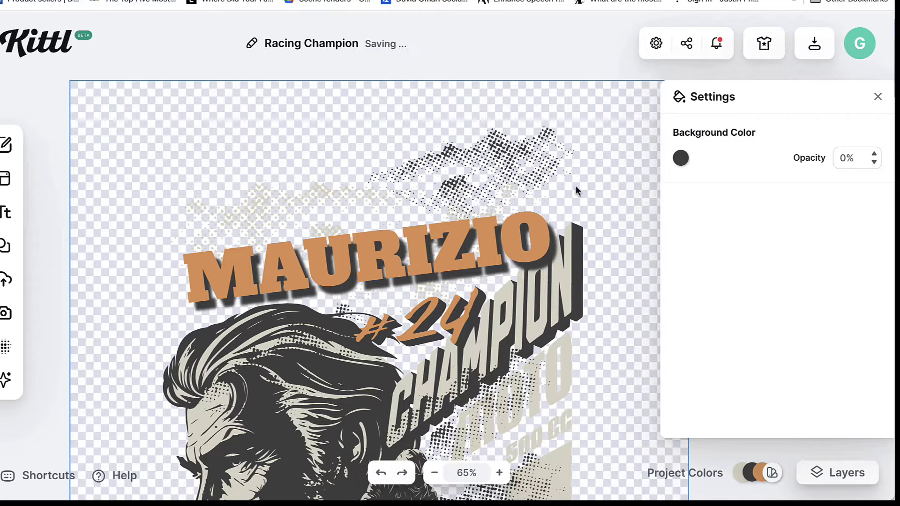
Step: Set the upper main title's Drop Shadow to an offset of 62, an angle of -38° and a blur of 0
left_click(538, 233)
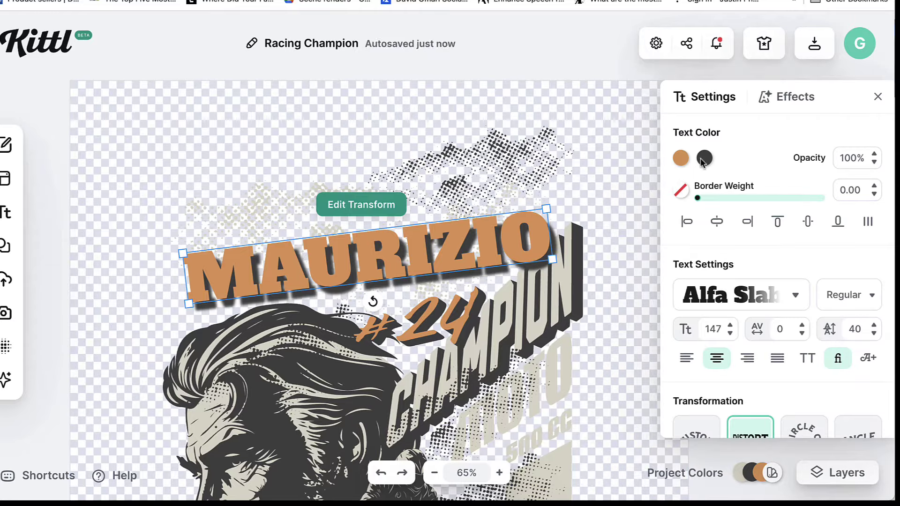
left_click(787, 97)
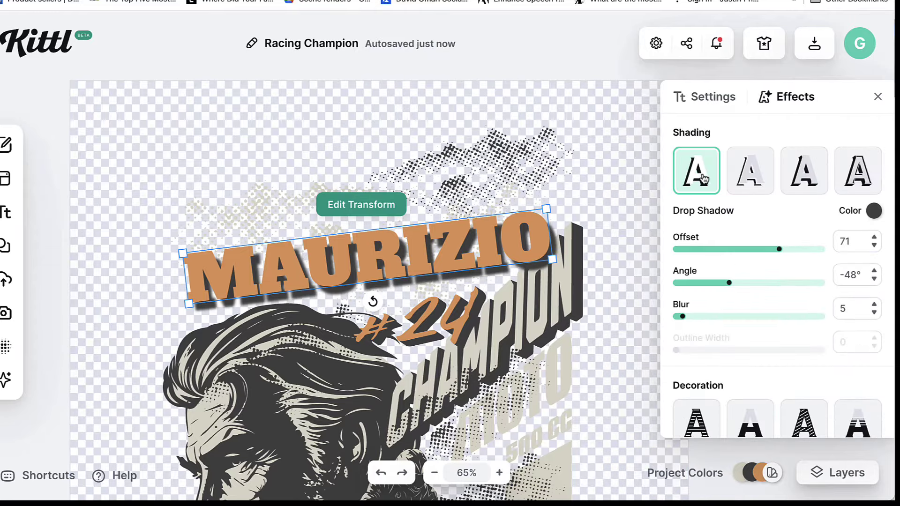
left_click_drag(784, 252, 767, 249)
mouse_move(730, 283)
left_mouse_down()
mouse_move(776, 276)
mouse_move(732, 283)
left_mouse_up()
mouse_move(682, 316)
left_mouse_down()
mouse_move(712, 316)
mouse_move(677, 316)
left_mouse_up()
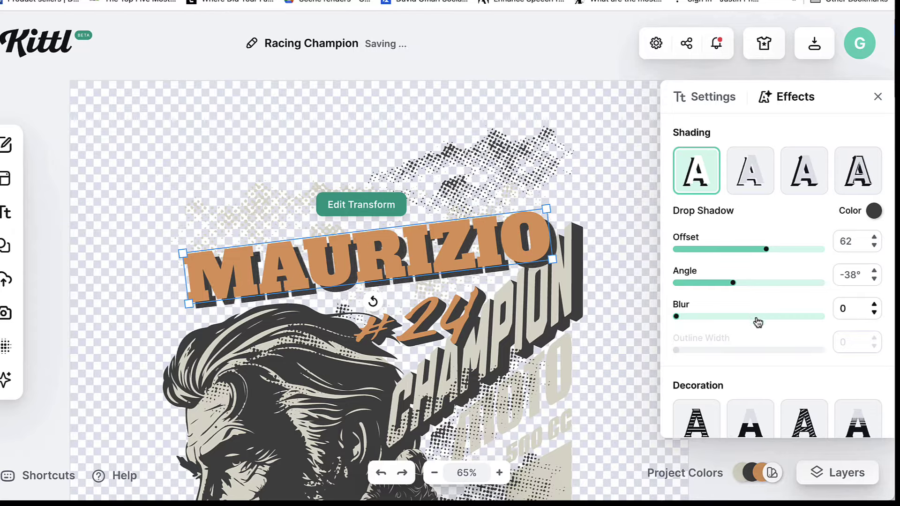
Step: Try the Line Shadow and the other shadings on the upper main title, and return to Drop Shadow
left_click(759, 170)
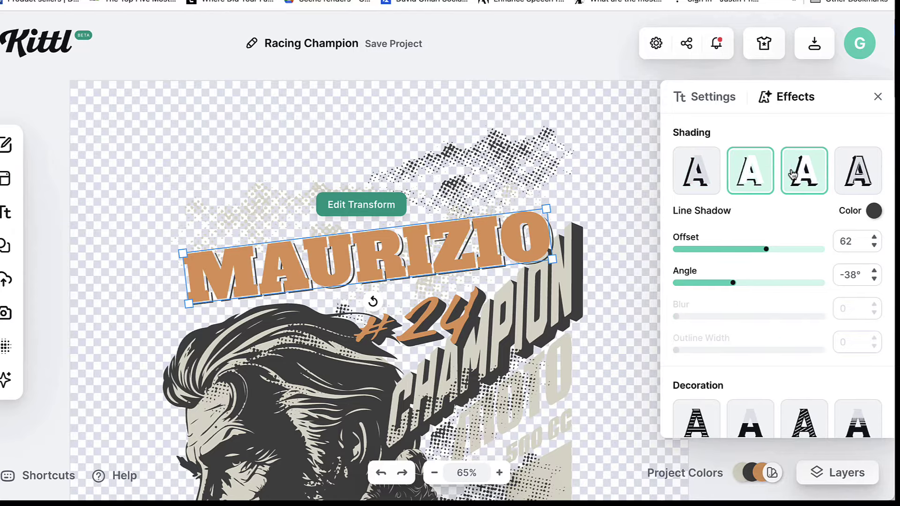
left_click(797, 174)
left_click(826, 176)
left_click(697, 171)
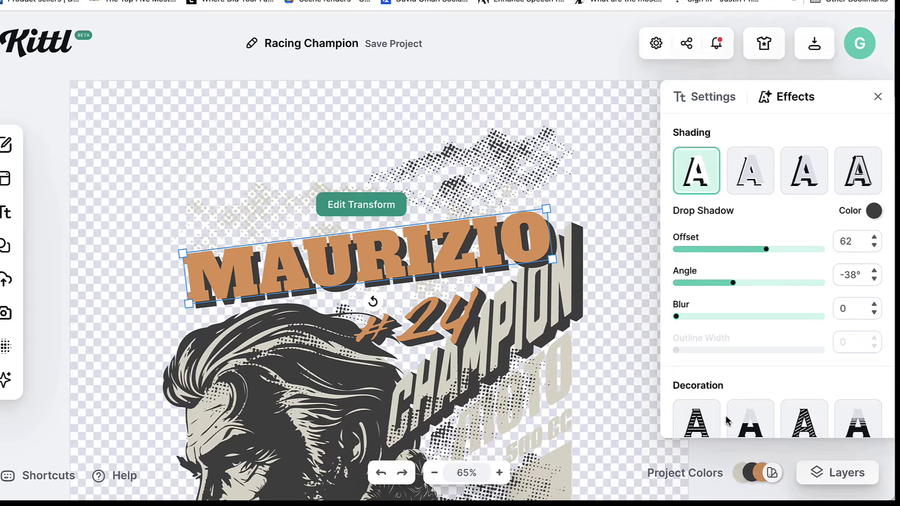
Step: Try the Horizontal Lines decoration on the upper main title, examine it at 90% zoom and adjust its weight and distance
scroll(730, 368, "down", 1)
left_click(697, 400)
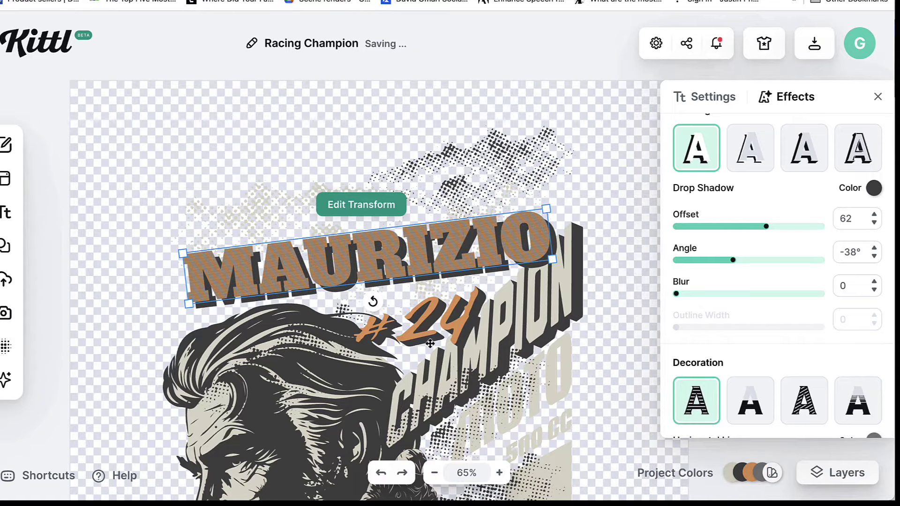
scroll(428, 424, "down", 10)
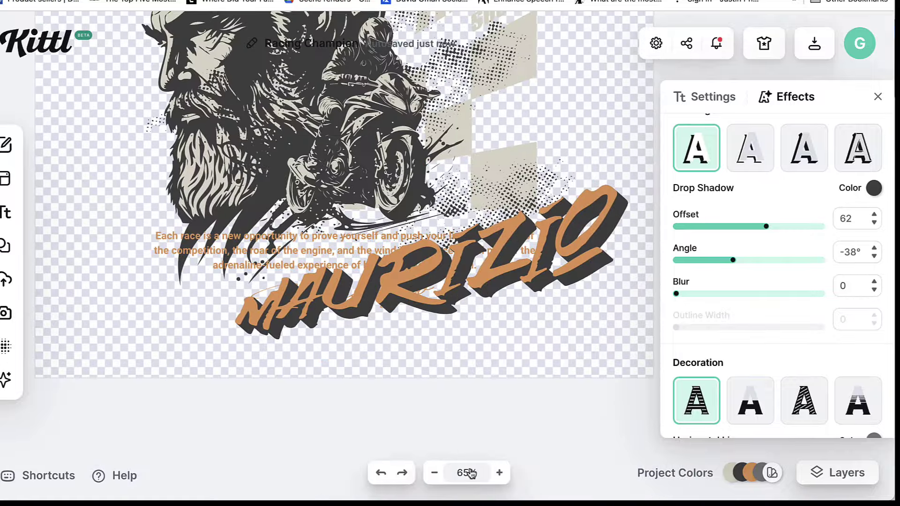
left_click(499, 473)
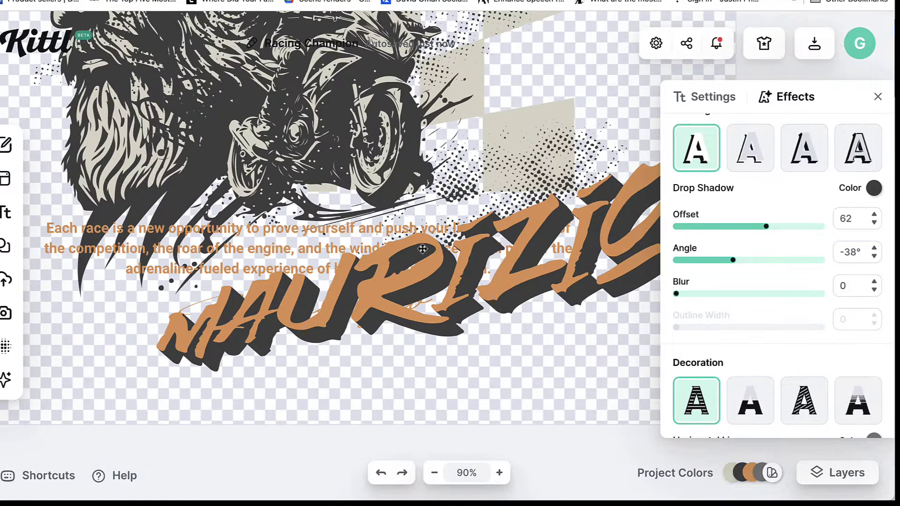
scroll(403, 214, "up", 15)
scroll(408, 218, "down", 3)
scroll(408, 219, "down", 1)
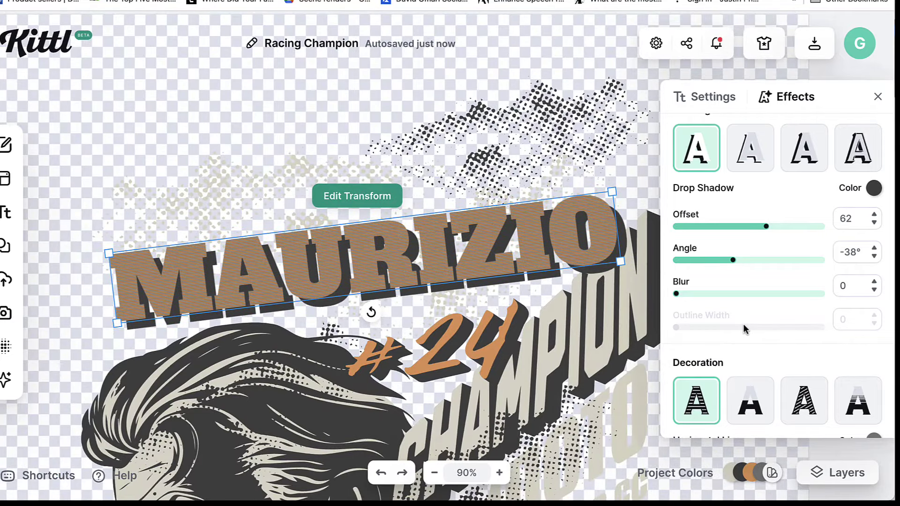
scroll(866, 240, "down", 3)
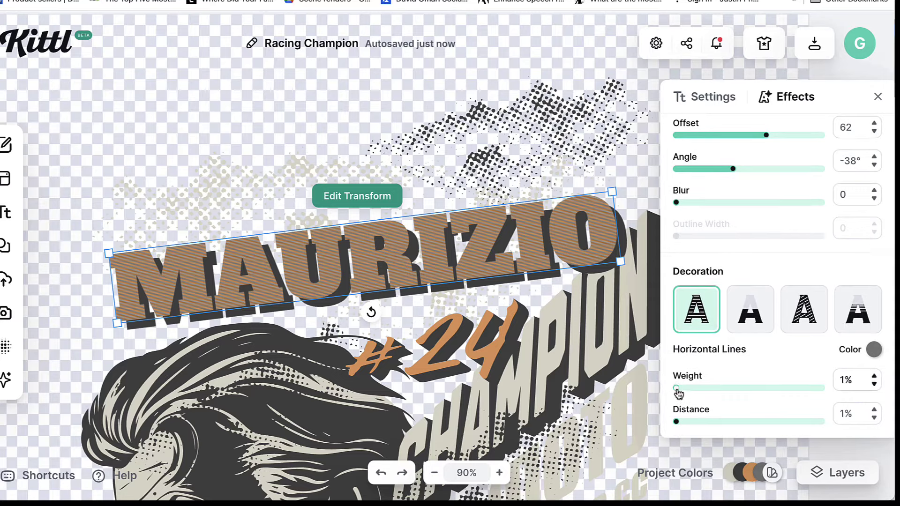
left_click_drag(679, 389, 707, 387)
mouse_move(676, 422)
left_mouse_down()
mouse_move(701, 421)
mouse_move(676, 421)
left_mouse_up()
Step: Try the Color Cut decoration on the title, and Oblique Lines with a weight of 2% and a distance of 3%
left_click(751, 330)
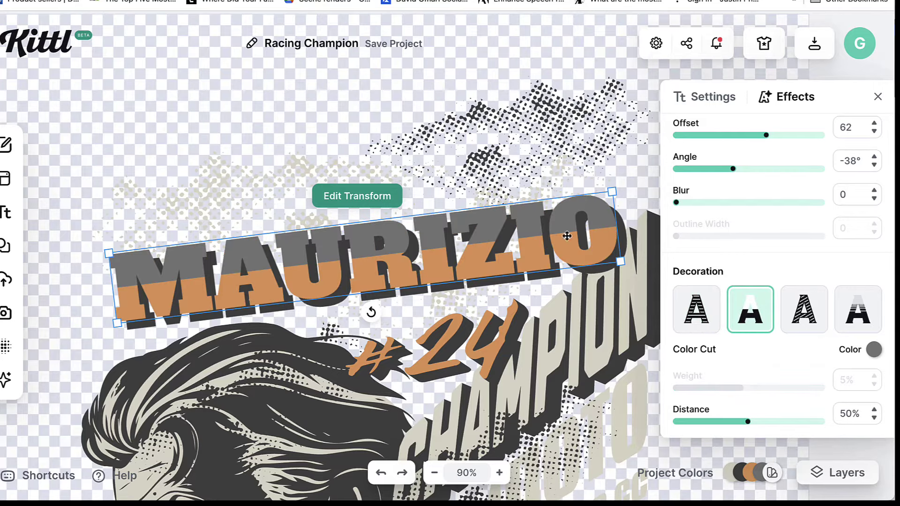
left_click(815, 317)
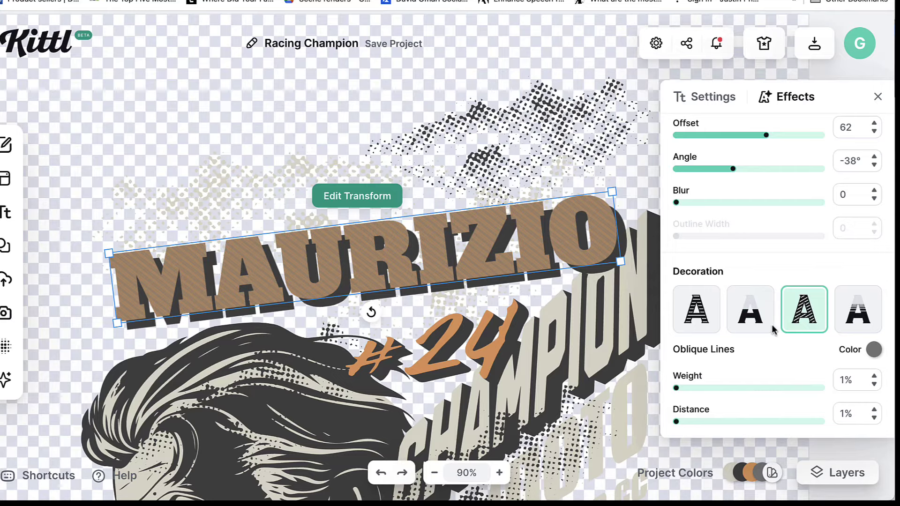
left_click_drag(676, 388, 691, 388)
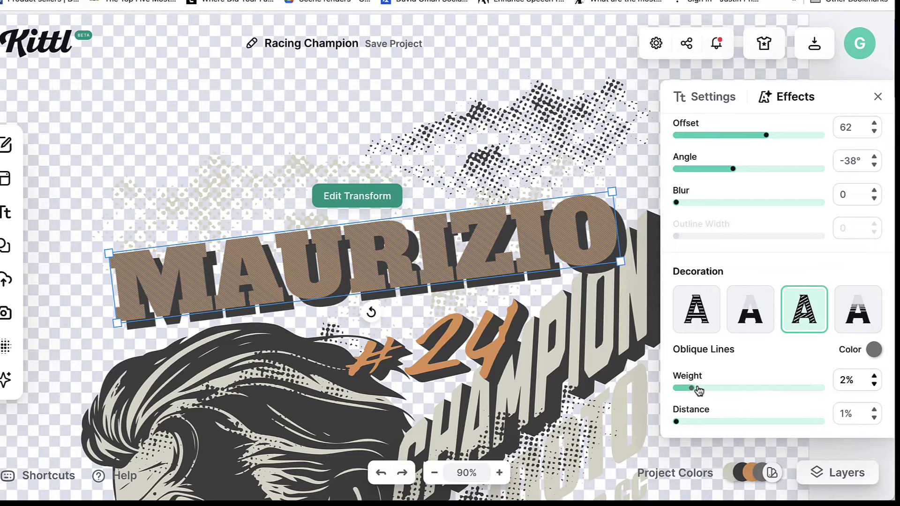
left_click_drag(676, 421, 701, 421)
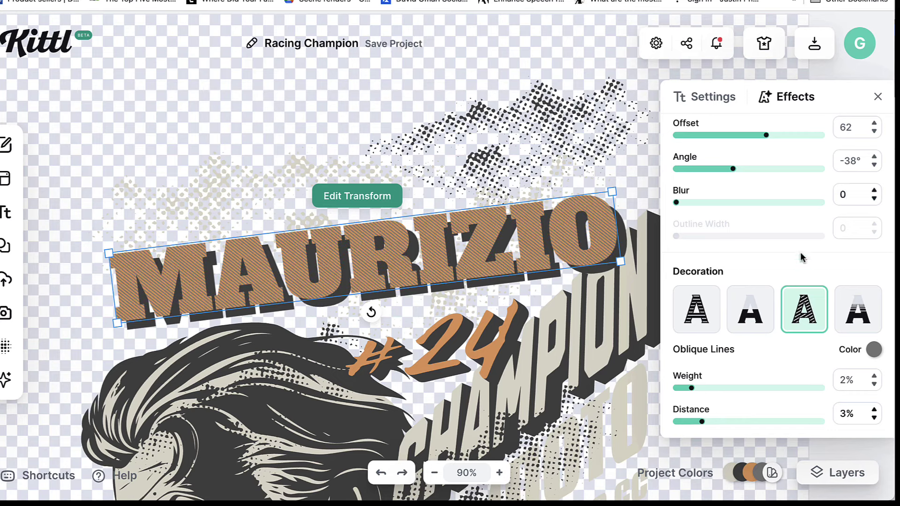
Step: Apply the Fading Color Cut decoration to the title, adjusting its weight and raising its distance slightly above 50%
left_click(858, 309)
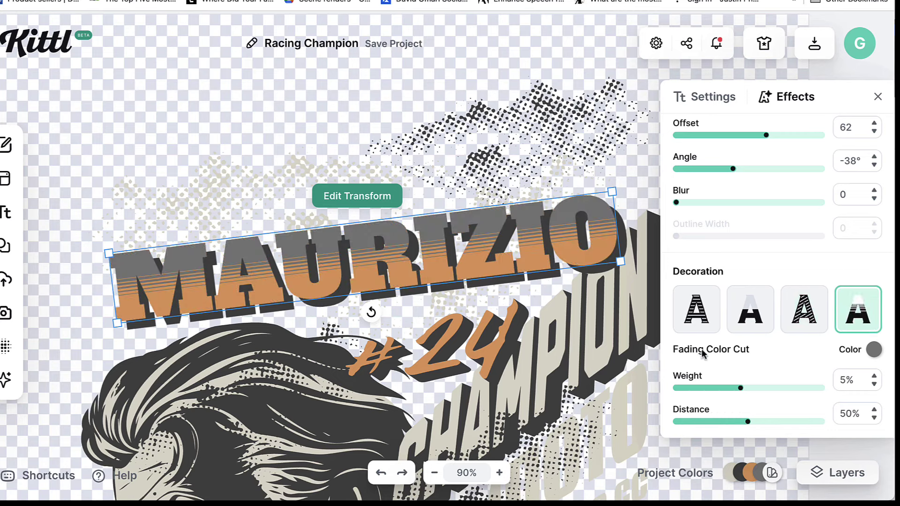
left_click_drag(755, 390, 738, 390)
mouse_move(750, 422)
left_mouse_down()
mouse_move(765, 427)
mouse_move(759, 422)
left_mouse_up()
Step: Switch the decorated title's shading to Detailed 3d Shadow and close its effect options
scroll(795, 269, "up", 5)
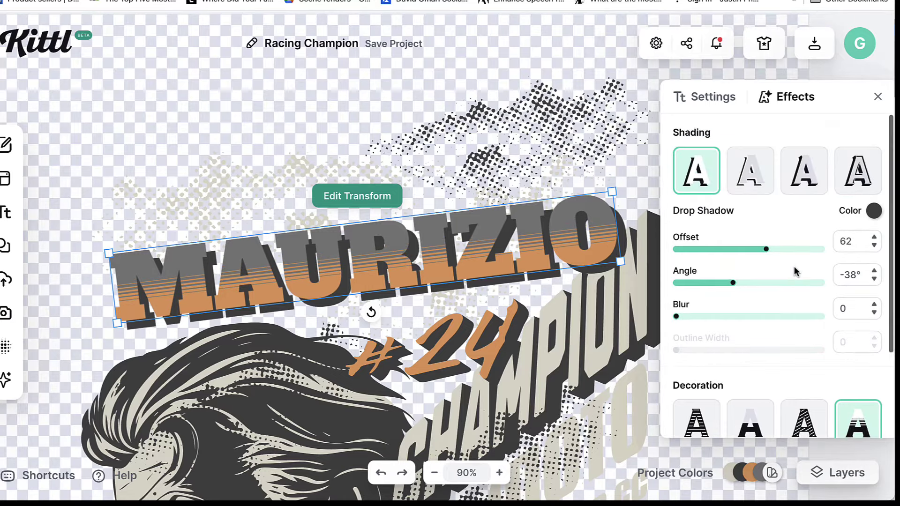
left_click(860, 182)
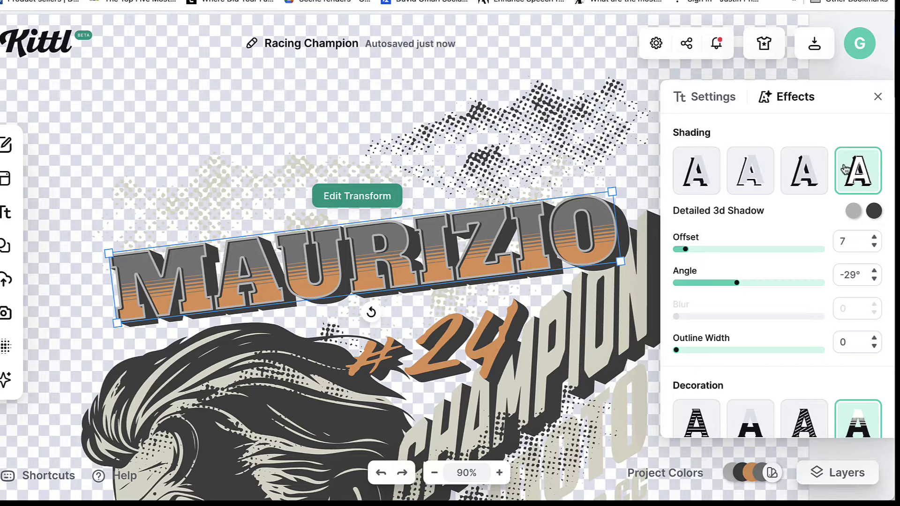
left_click(878, 98)
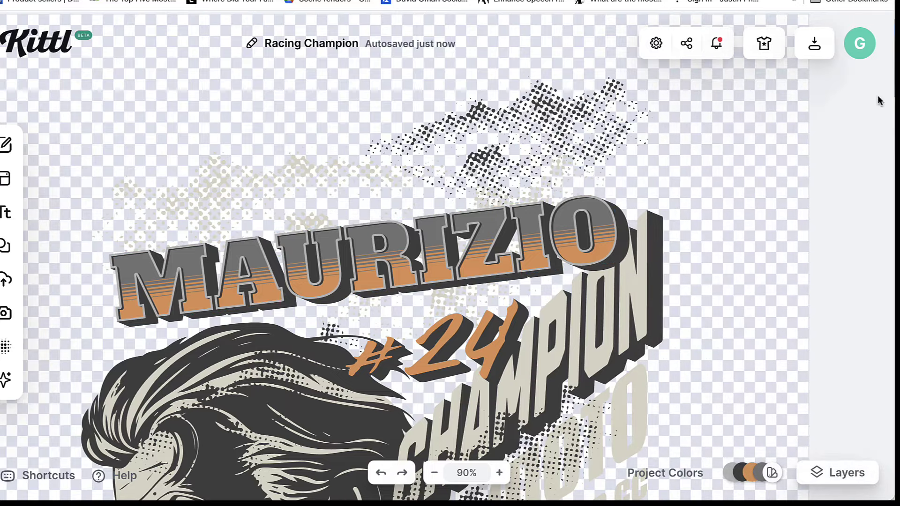
Step: Move the slab-serif title up to the artboard's top edge and place the brush-style title directly above the #24 text
scroll(676, 246, "down", 10)
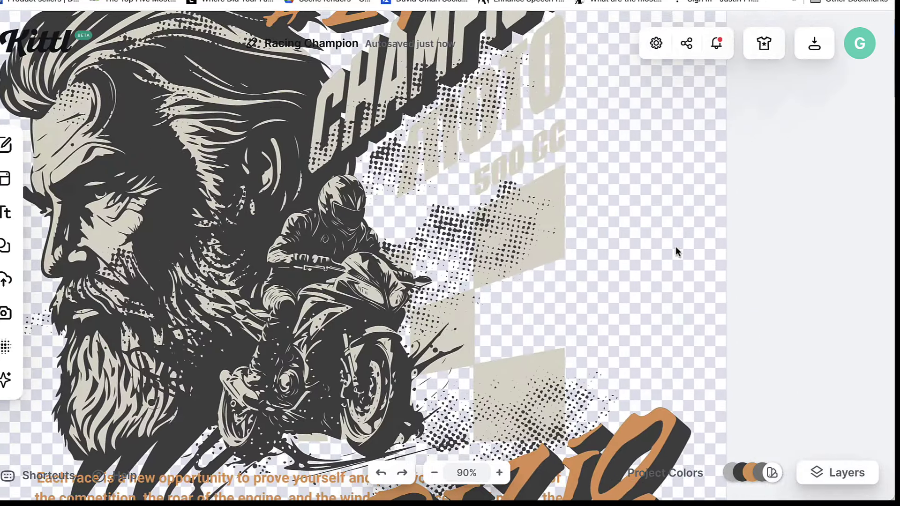
scroll(553, 296, "down", 5)
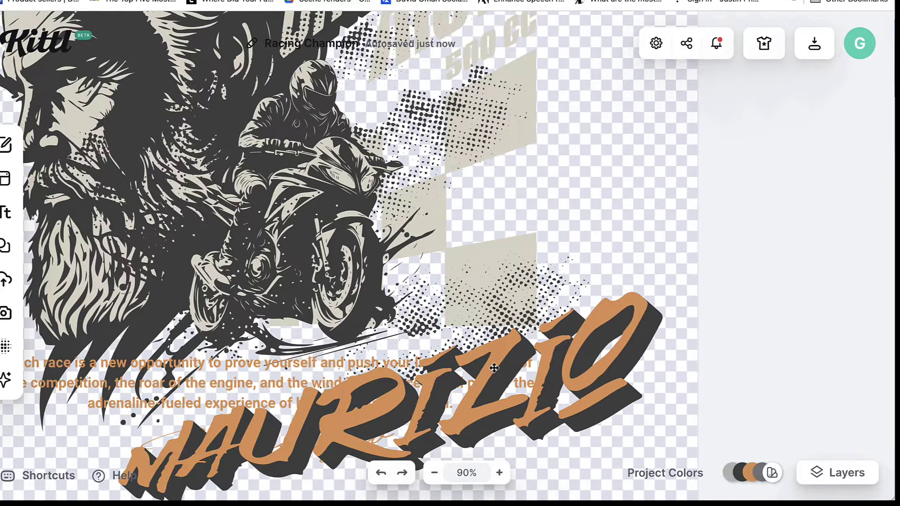
left_click(434, 472)
left_click(435, 473)
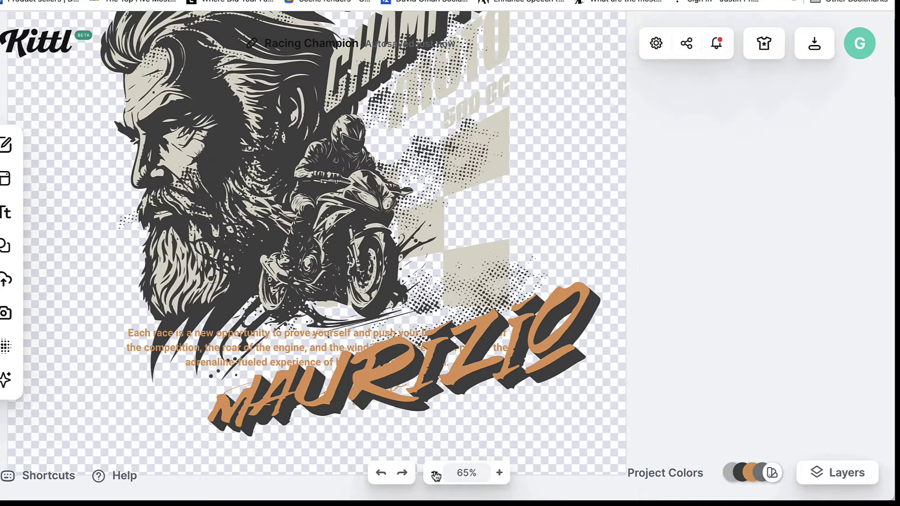
left_click(434, 472)
left_click(435, 472)
left_click(436, 471)
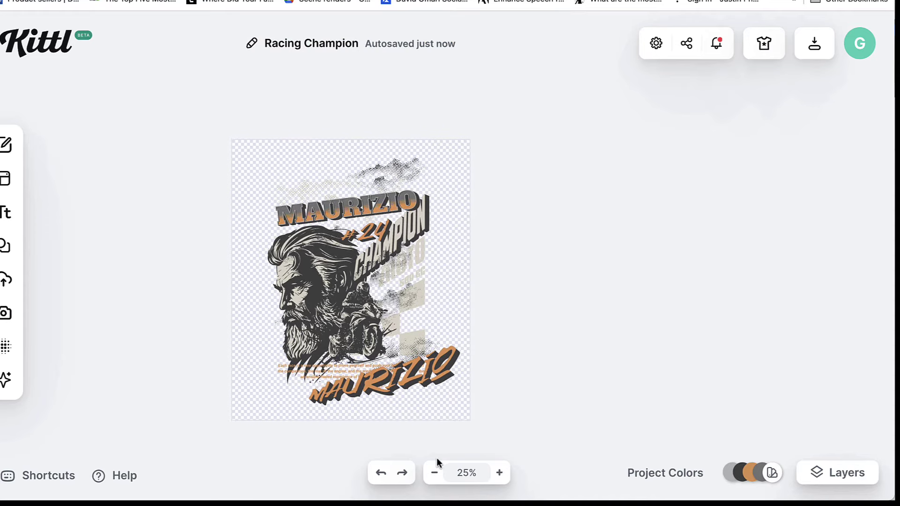
left_click_drag(356, 204, 357, 162)
left_click(411, 386)
left_click_drag(411, 386, 373, 205)
left_click(449, 194)
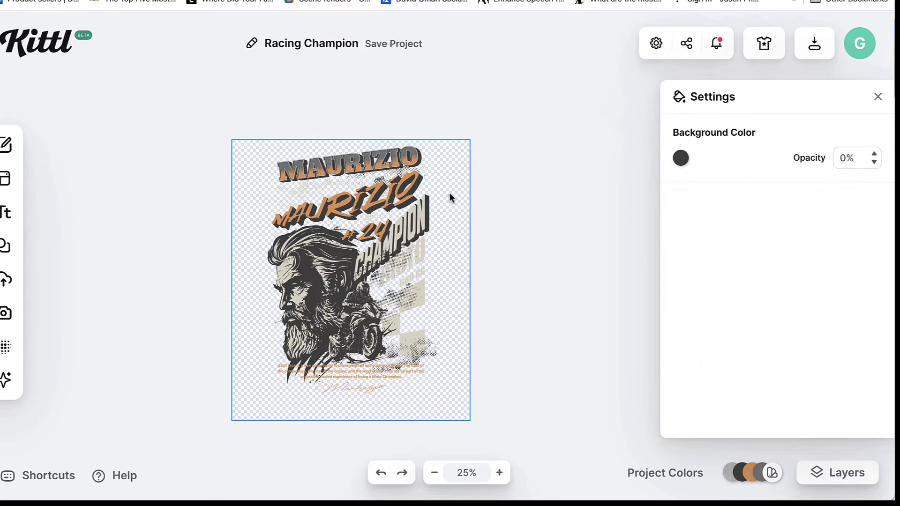
Step: Delete the slab-serif title at the artboard's top and undo the deletion
left_click(399, 160)
key("Delete")
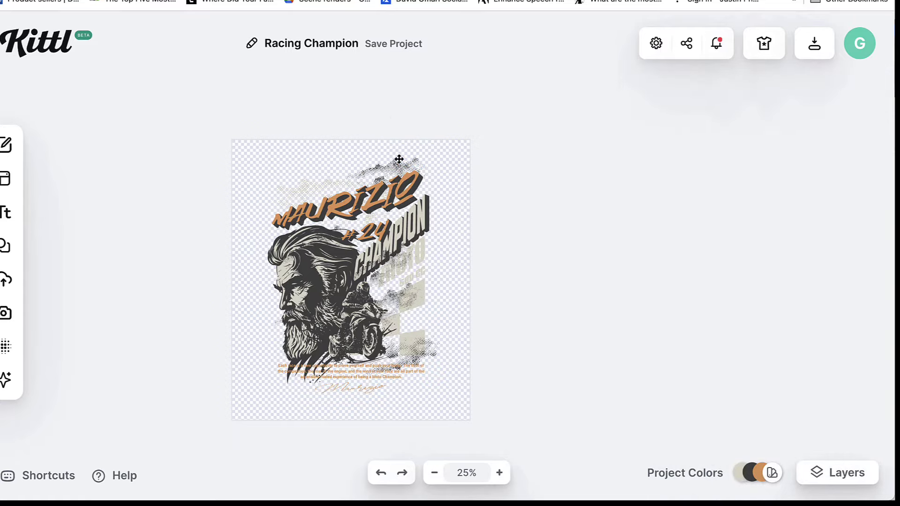
key("ctrl+z")
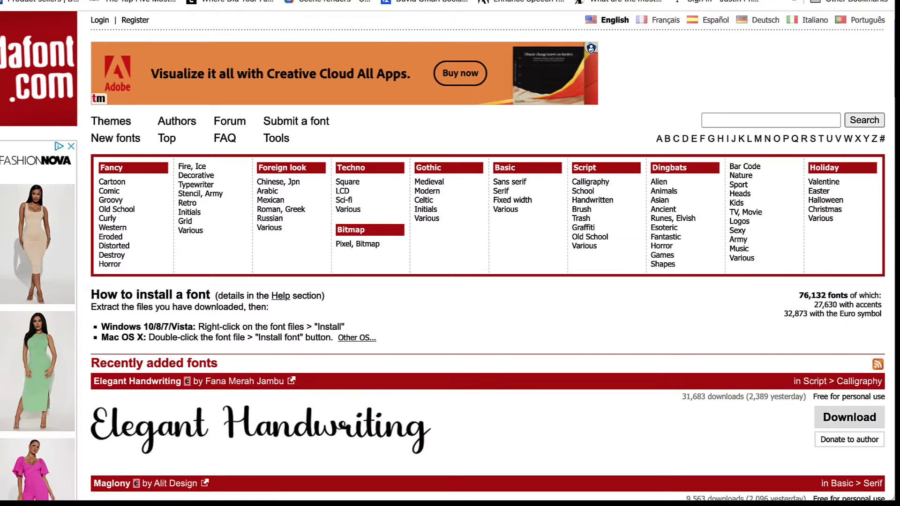
Step: Switch to dafont.com, look through the recently added fonts and download TT Ricks
scroll(630, 251, "down", 10)
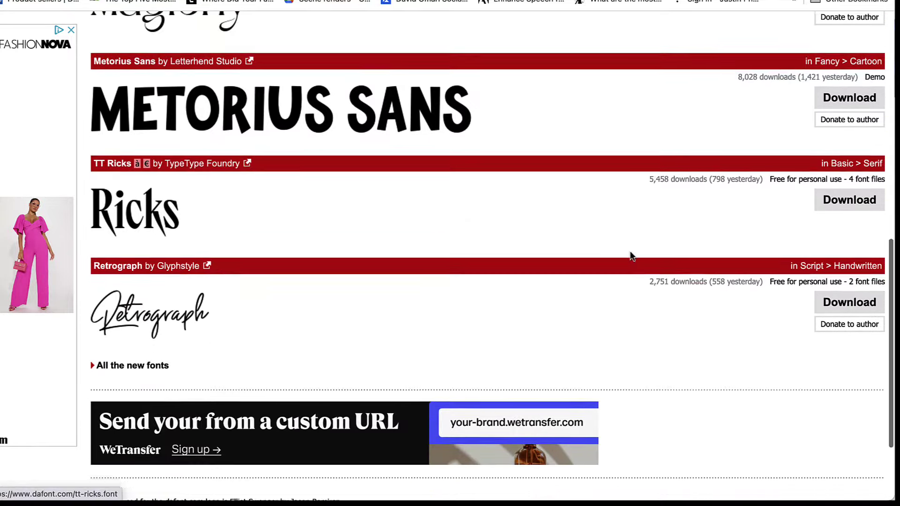
scroll(340, 168, "up", 1)
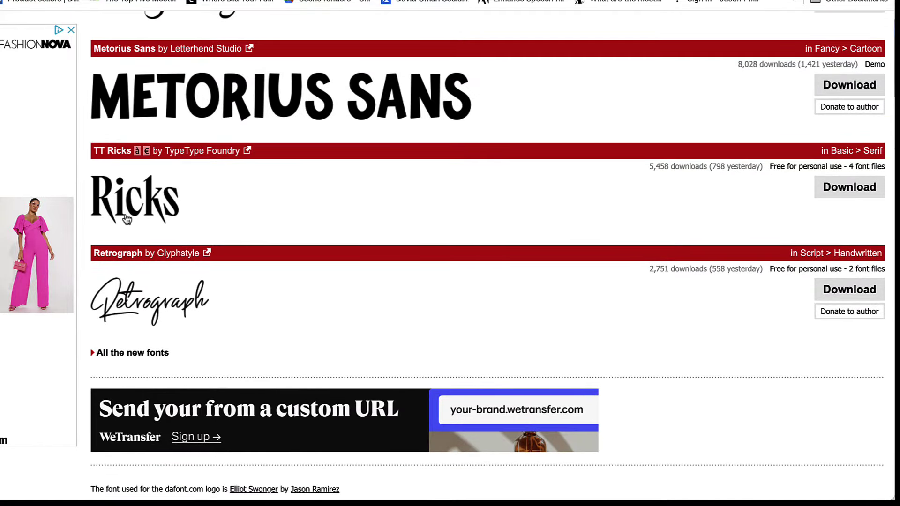
left_click(860, 196)
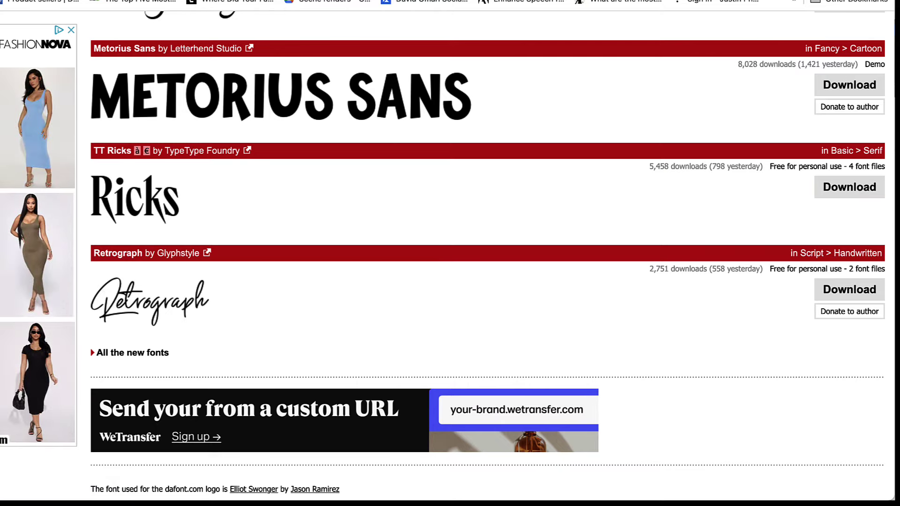
Step: Switch back to Kittl, select TT Ricks Trial Bold.ttf from the tt_ricks folder in Downloads for font upload, and cancel the upload
key("ctrl+Tab")
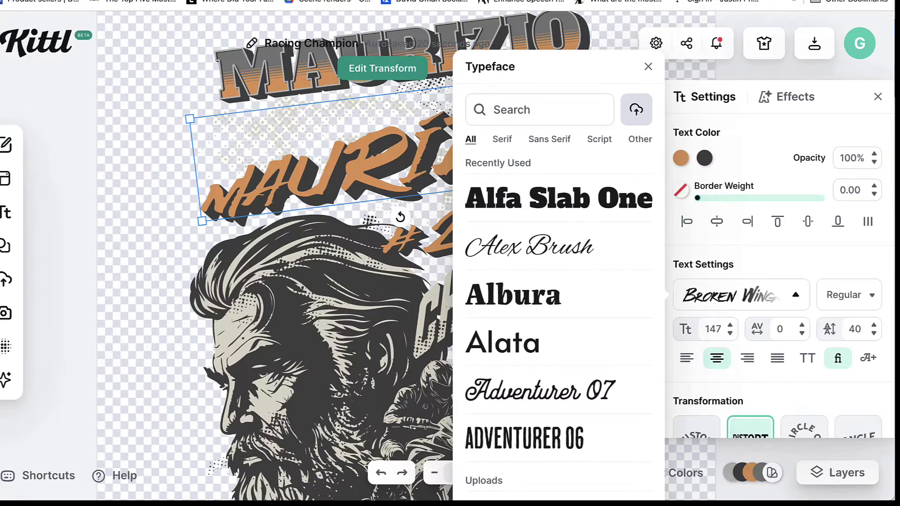
left_click(637, 112)
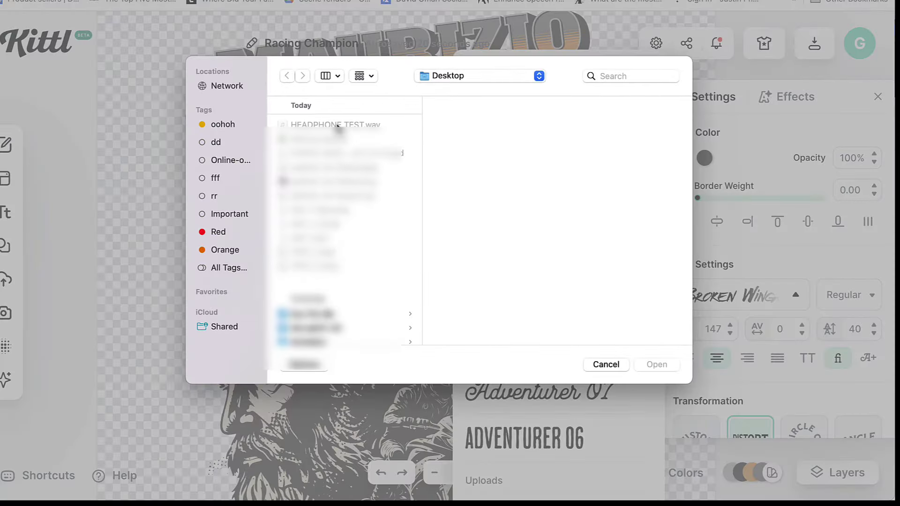
left_click(505, 78)
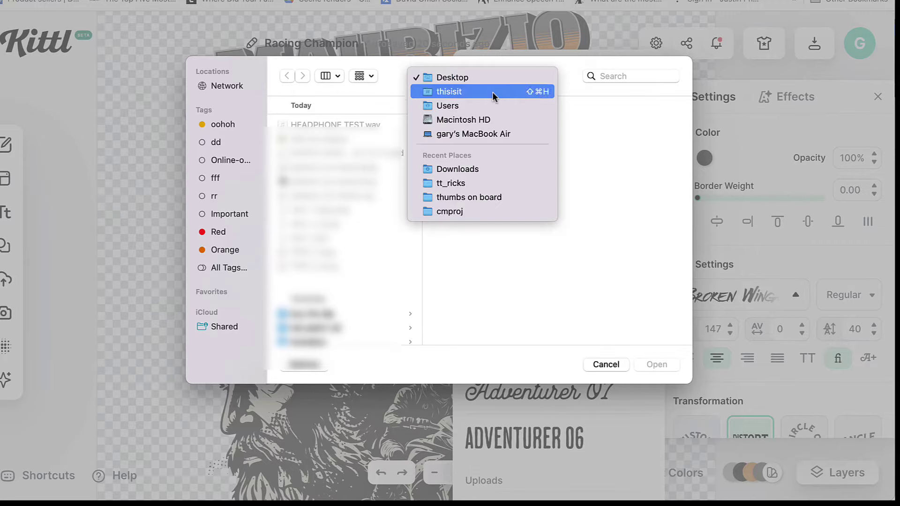
left_click(488, 168)
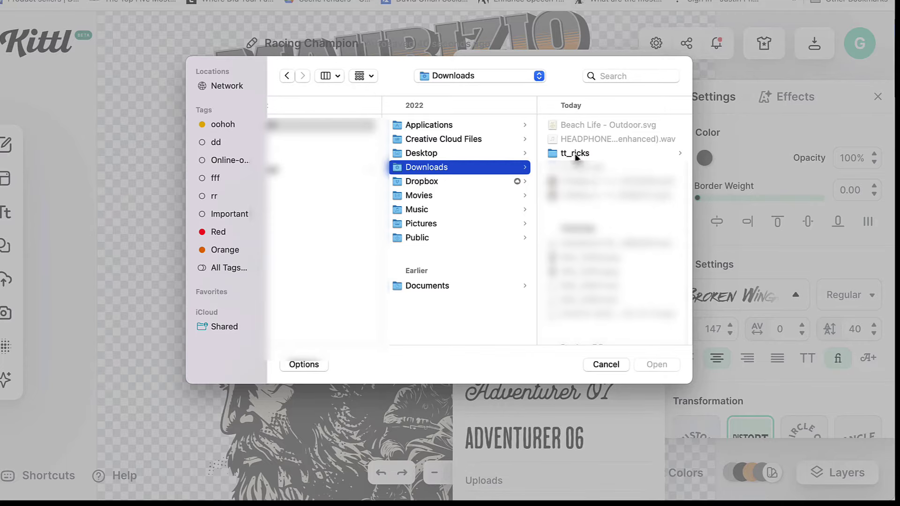
left_click(576, 154)
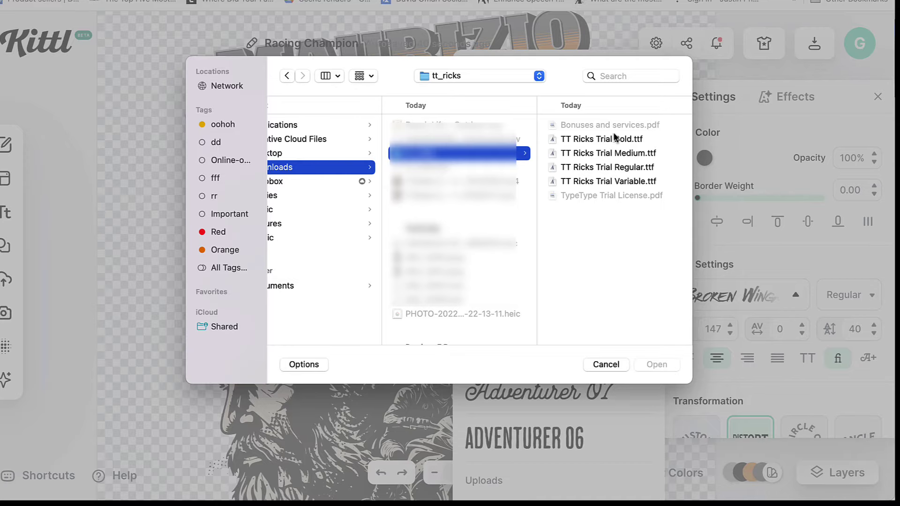
left_click(604, 139)
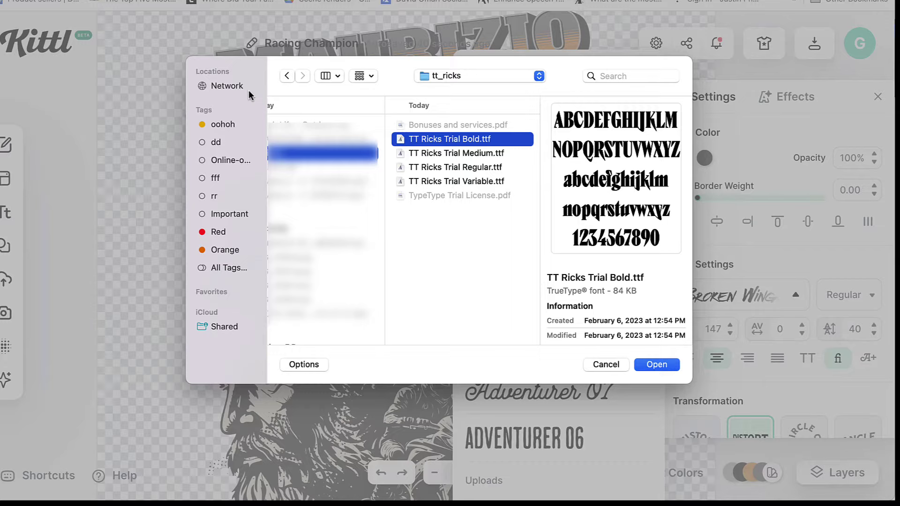
left_click(605, 362)
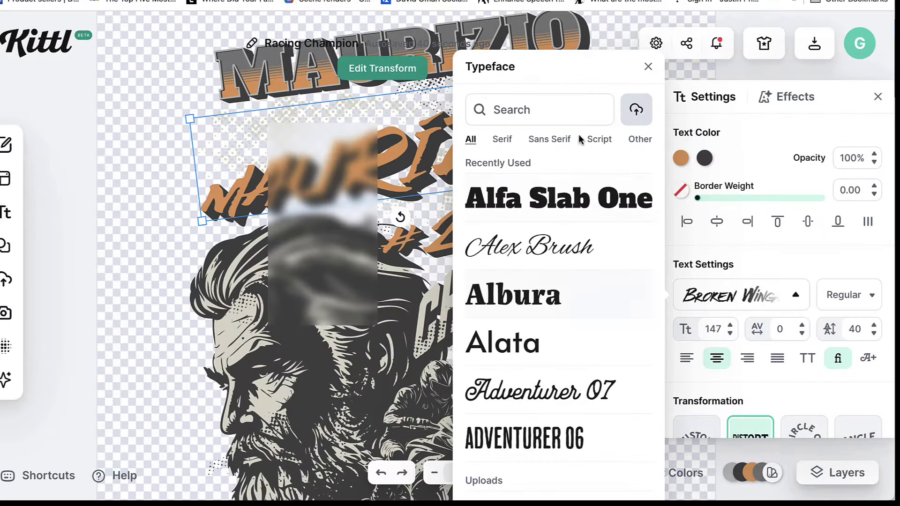
Step: Change the brush-style title's typeface to the uploaded TT Ricks Trial font, found by searching for tt
left_click(536, 114)
type("5")
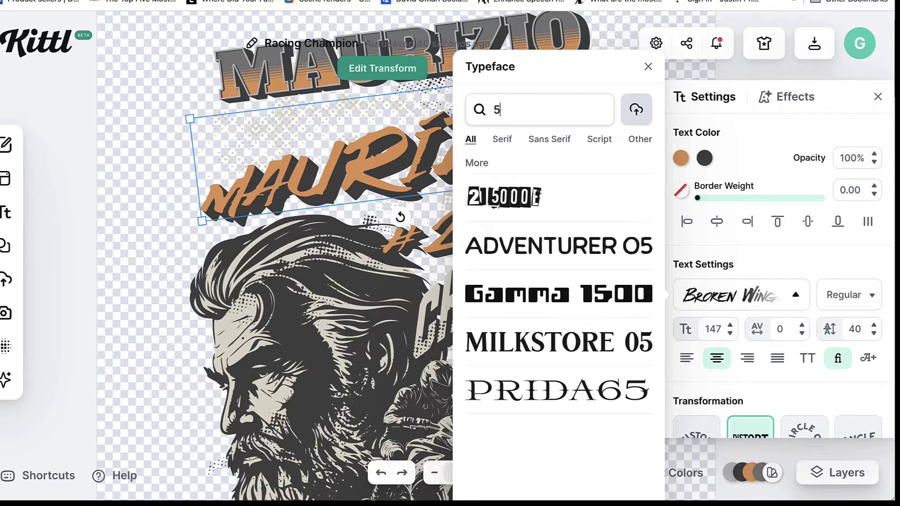
key("BackSpace")
type("tt")
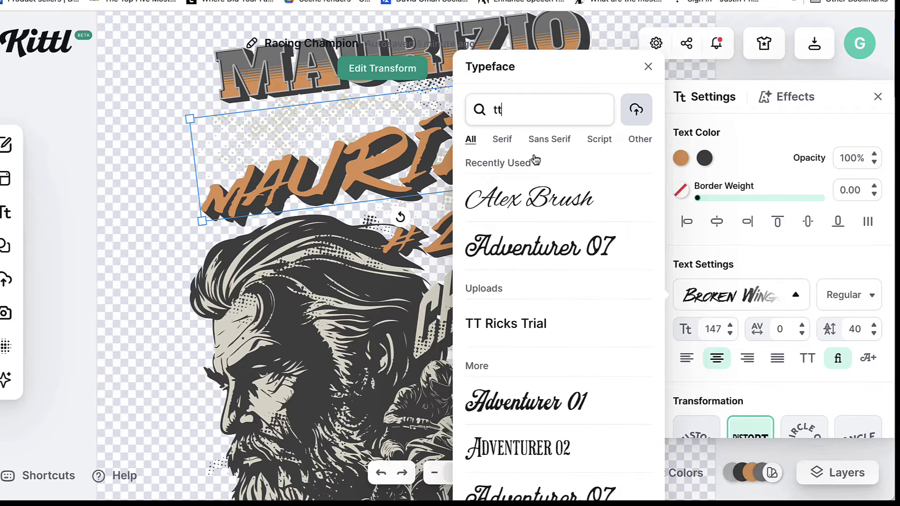
left_click(561, 324)
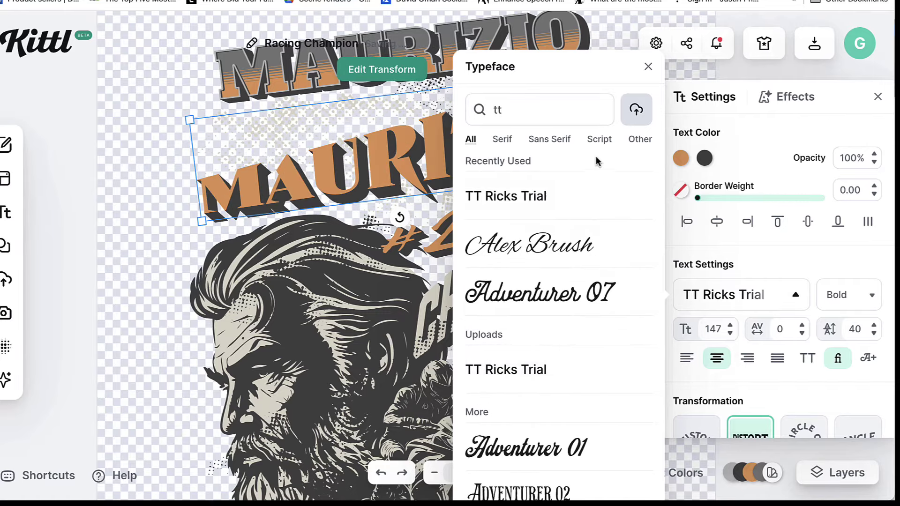
left_click(423, 114)
left_click(423, 115)
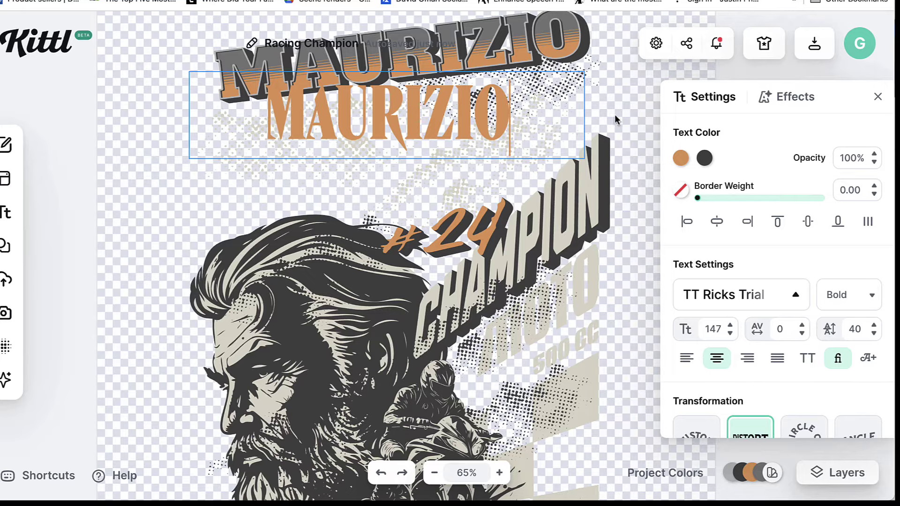
key("Escape")
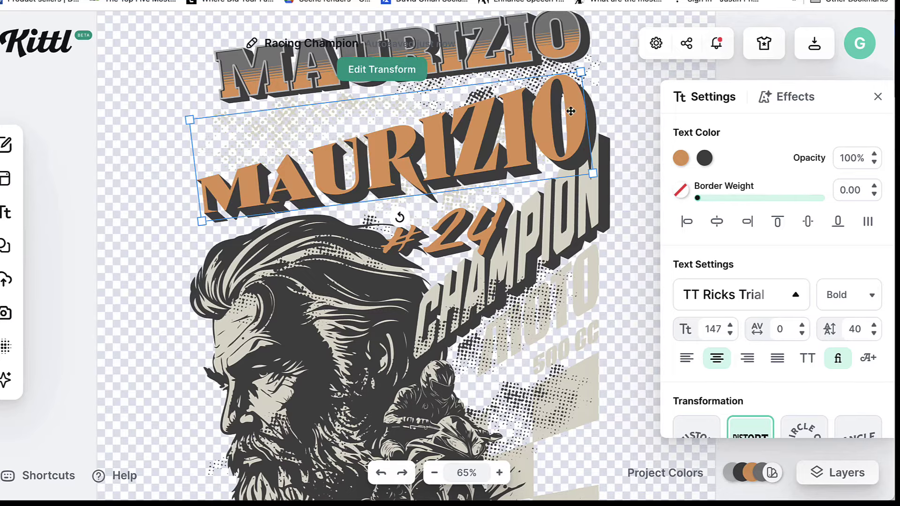
double_click(590, 117)
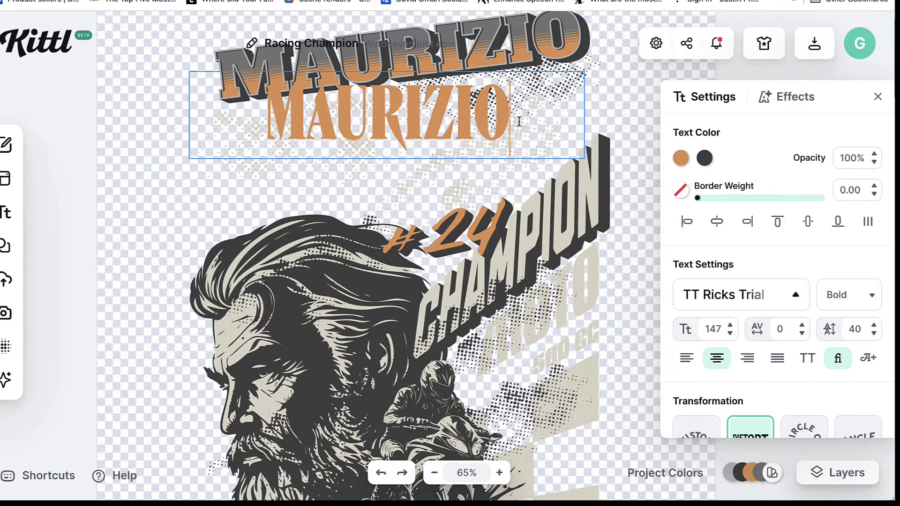
left_click_drag(524, 123, 282, 122)
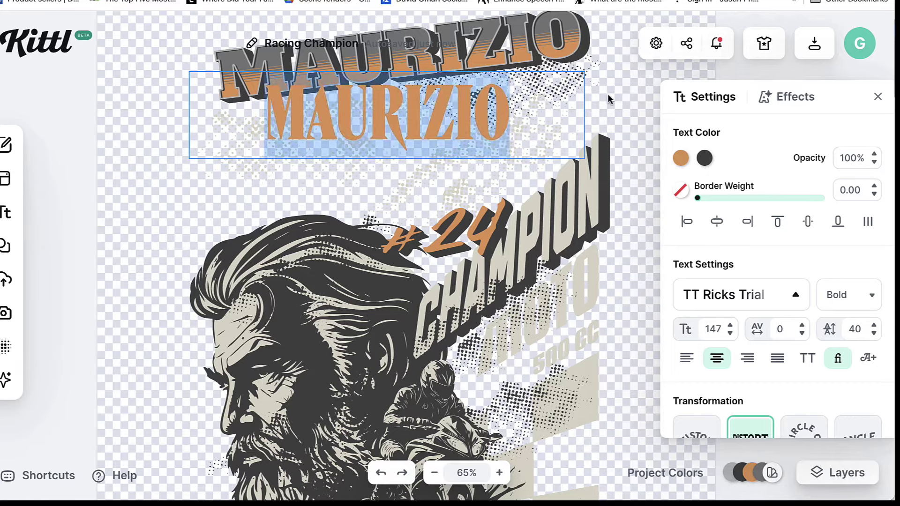
key("Escape")
Step: Replace the text of the TT Ricks Trial title with "Tees Rock" and finish the text edit
double_click(574, 109)
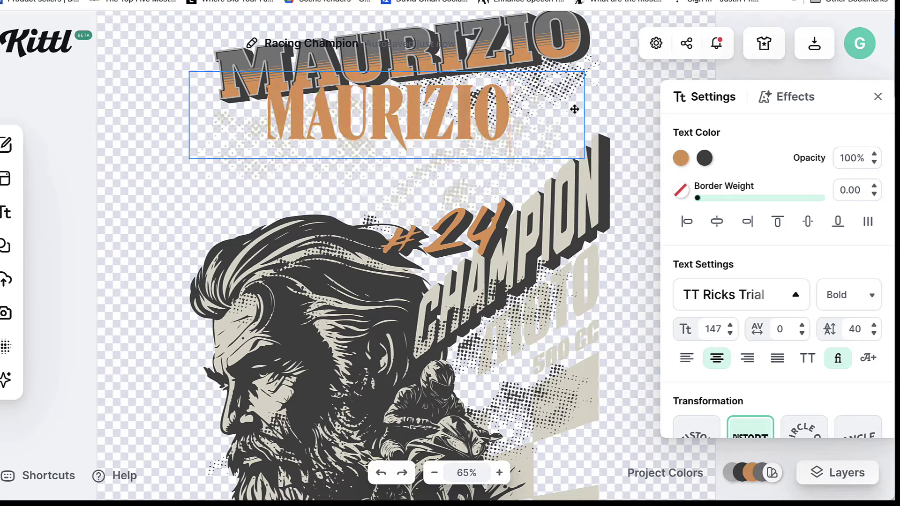
left_click_drag(509, 107, 283, 118)
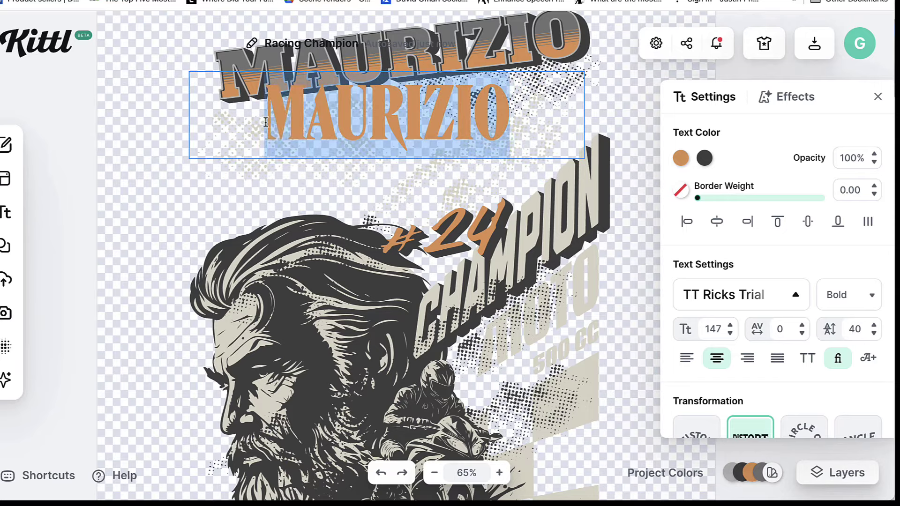
type("t")
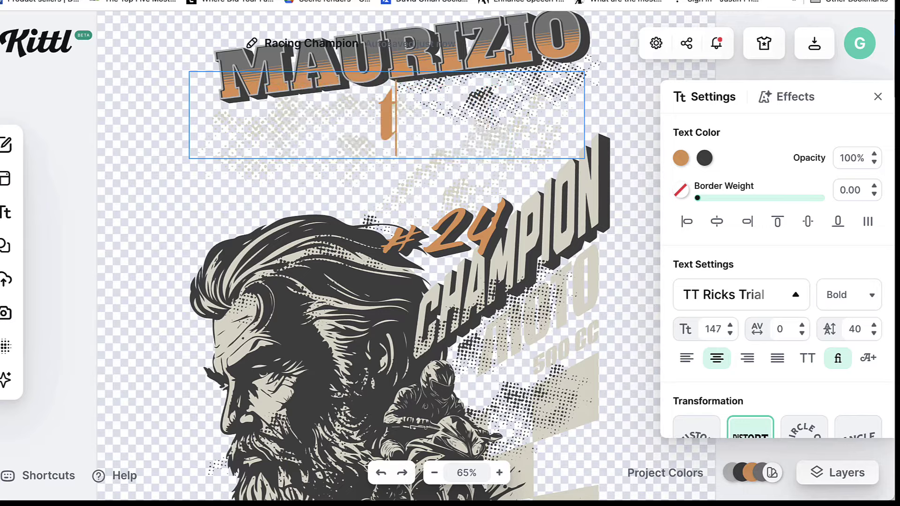
key("BackSpace")
type("T")
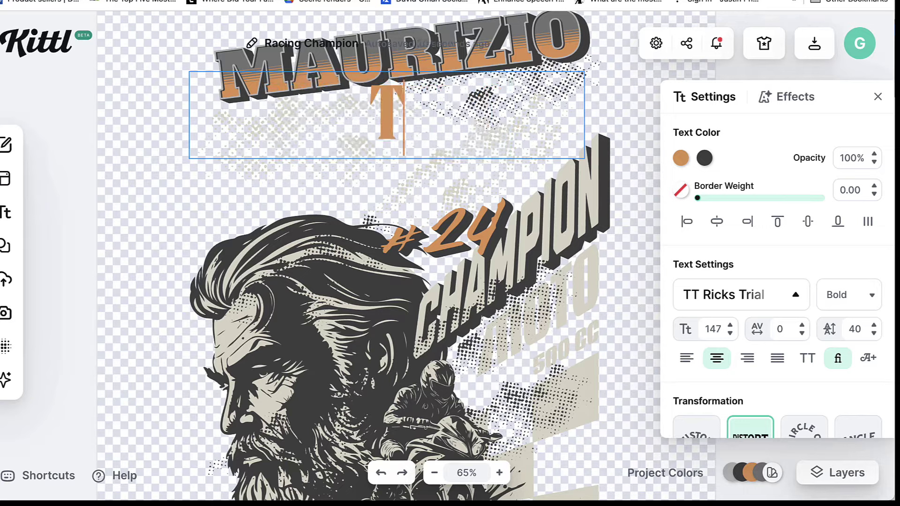
type("ee")
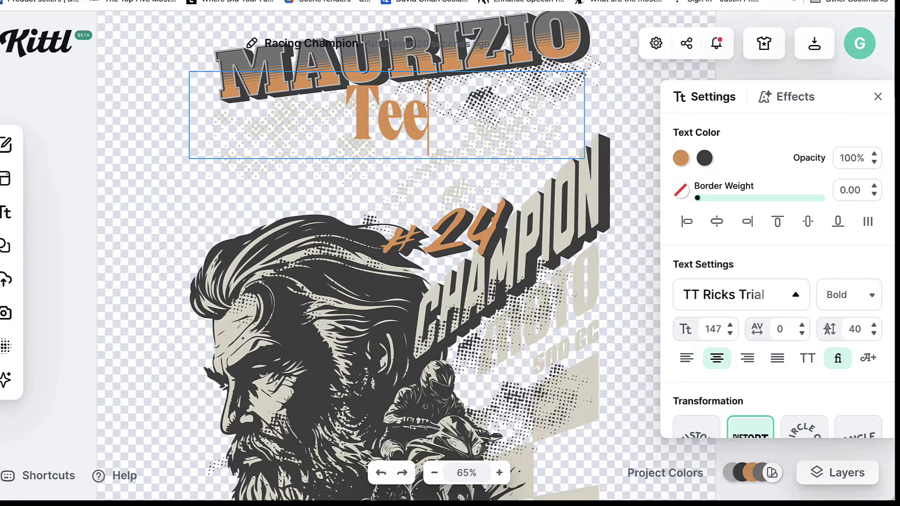
type("s R")
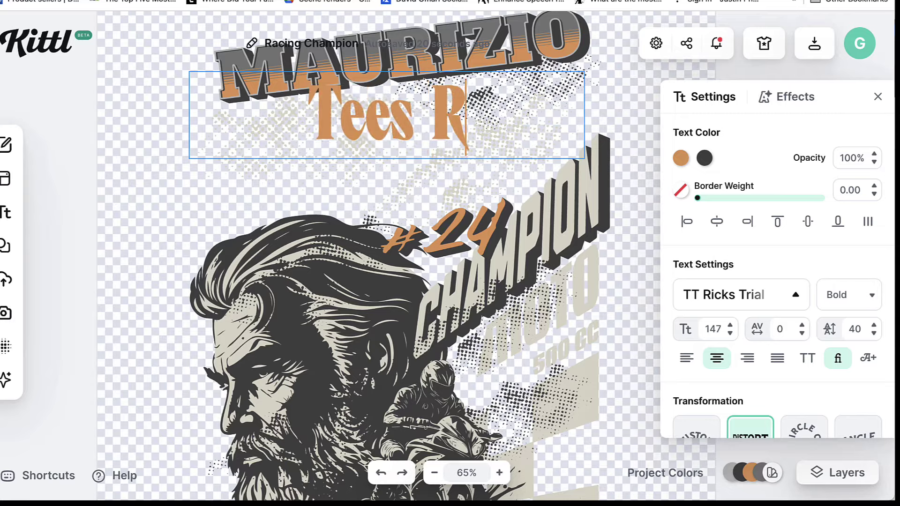
type("ock")
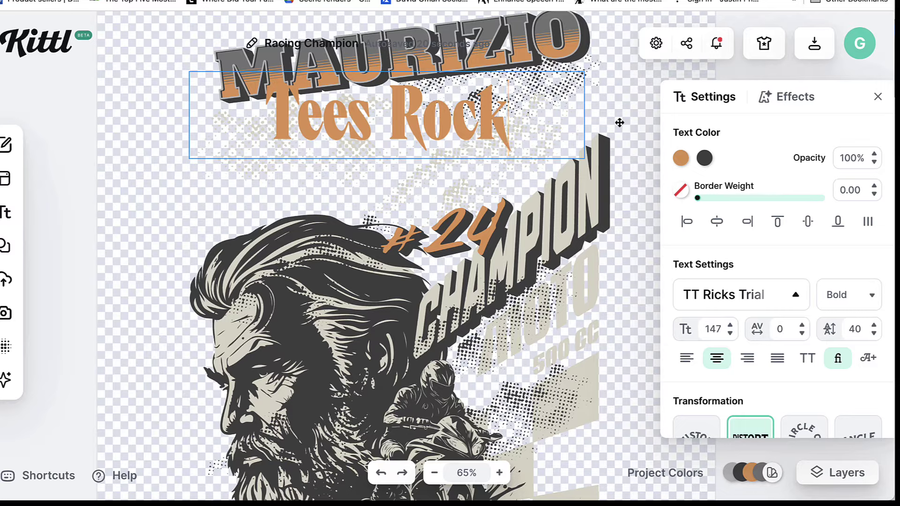
key("Escape")
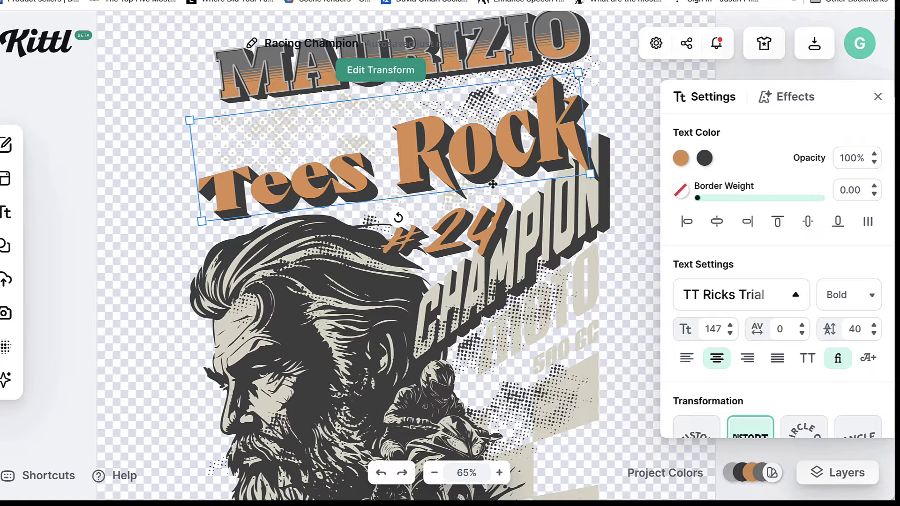
Step: Delete the bearded man's head illustration from the design
scroll(398, 170, "down", 5)
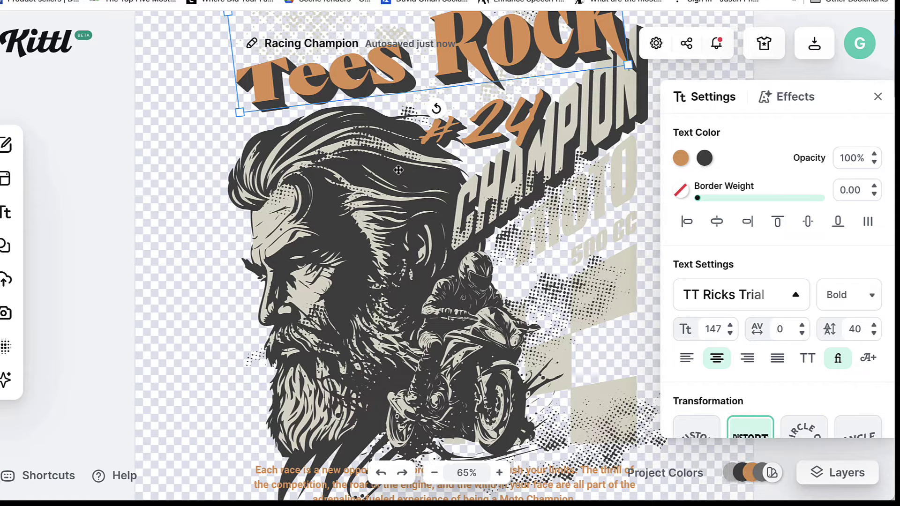
scroll(398, 170, "down", 2)
scroll(398, 170, "right", 2)
left_click(344, 172)
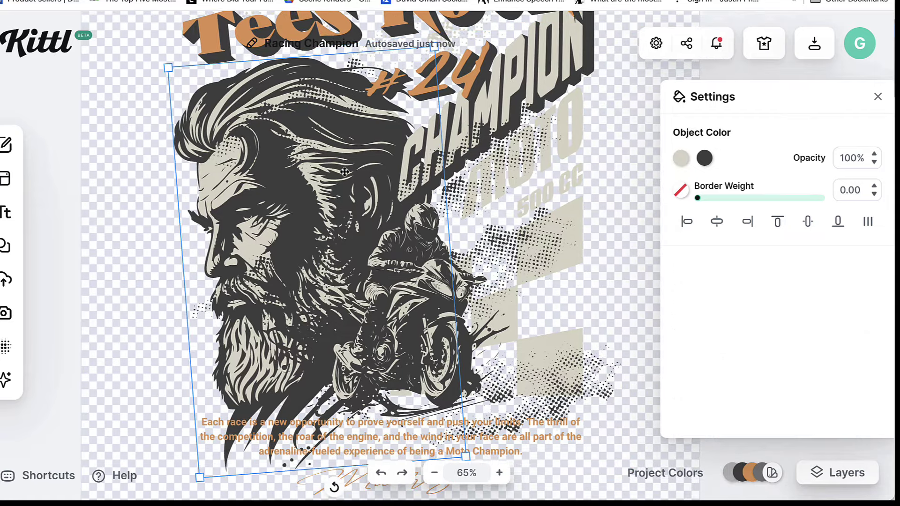
left_click_drag(345, 171, 318, 188)
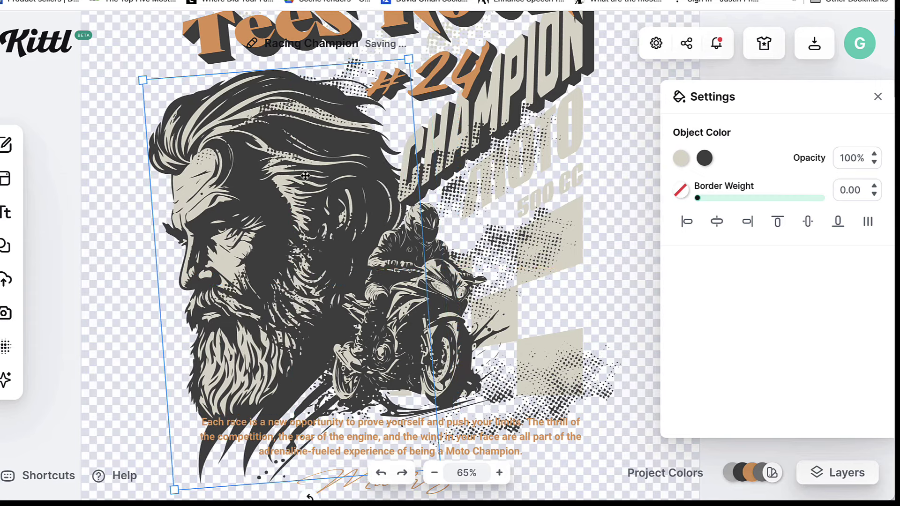
key("Delete")
left_click(305, 176)
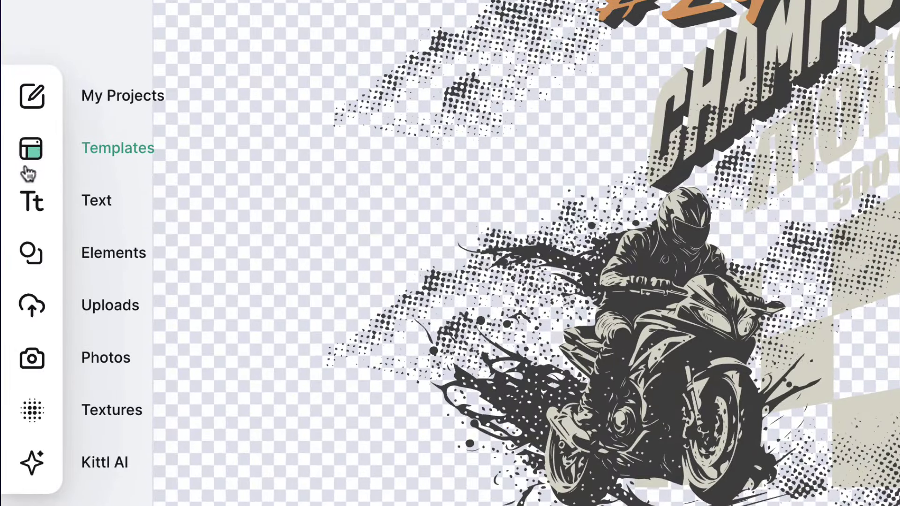
Step: Look through the Shapes categories of the elements library, and search the library for "checkered flag"
left_click(33, 261)
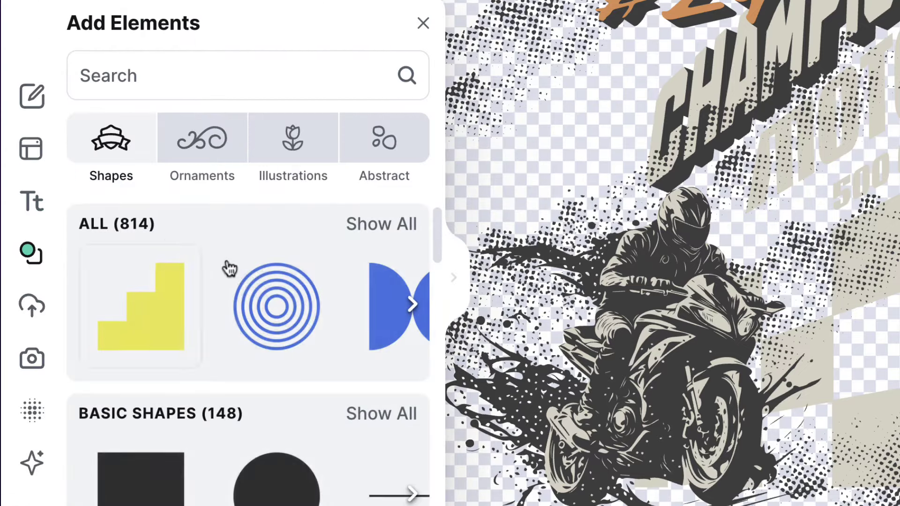
scroll(249, 277, "down", 7)
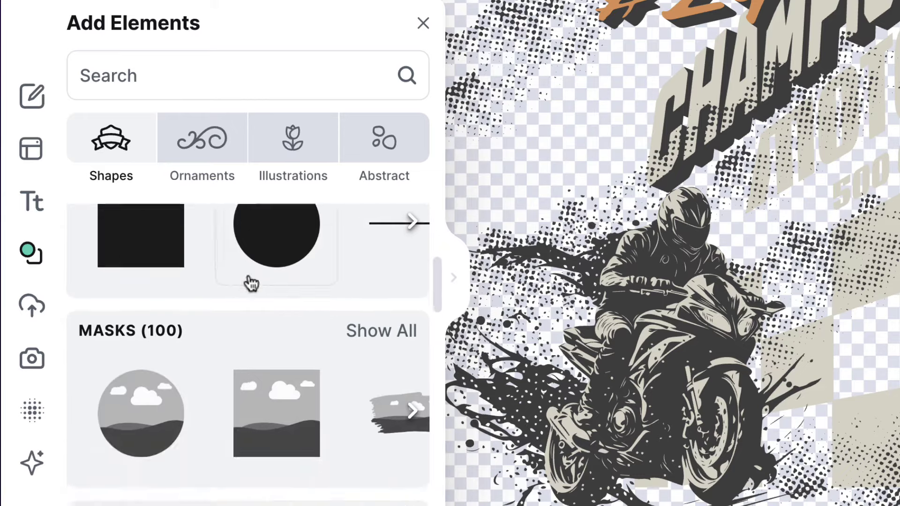
scroll(249, 279, "down", 8)
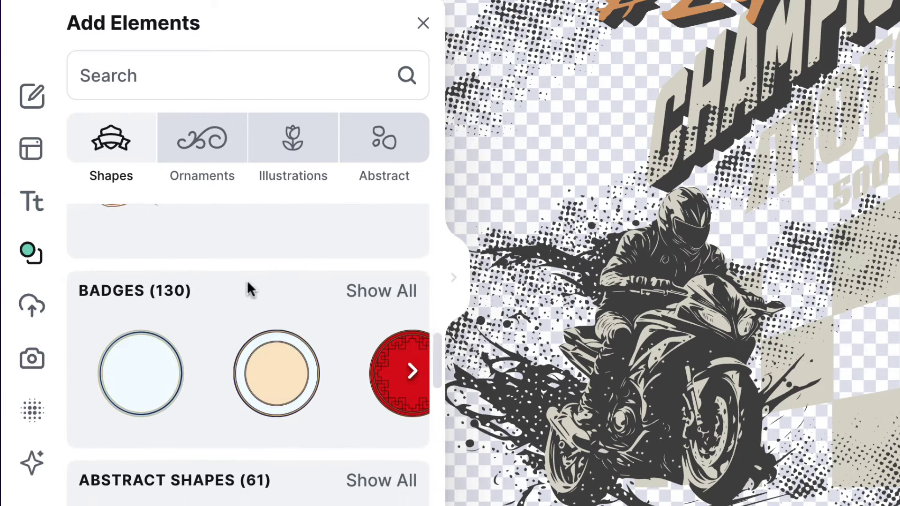
scroll(250, 290, "down", 8)
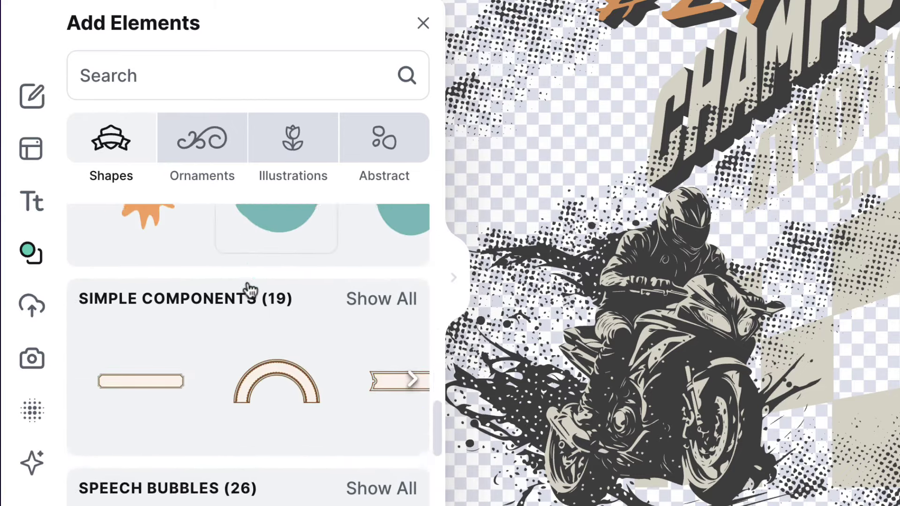
scroll(250, 290, "up", 3)
left_click(238, 86)
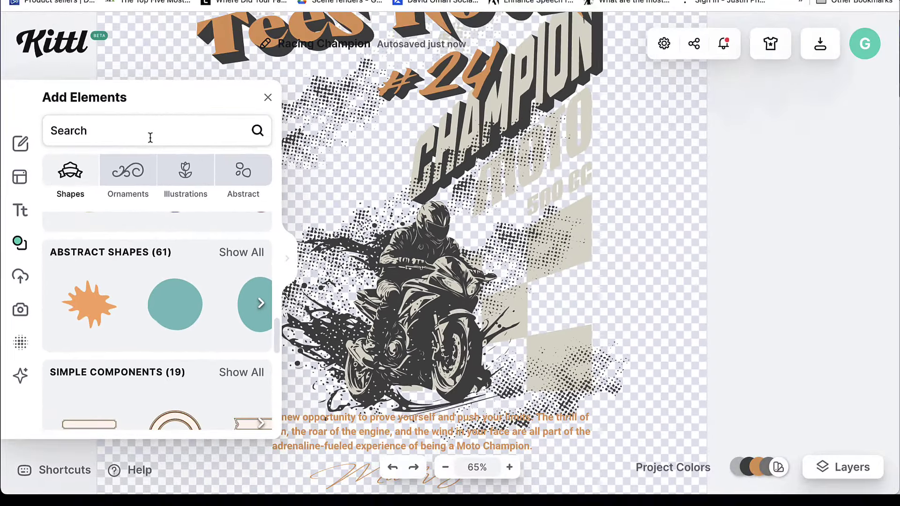
type("fla")
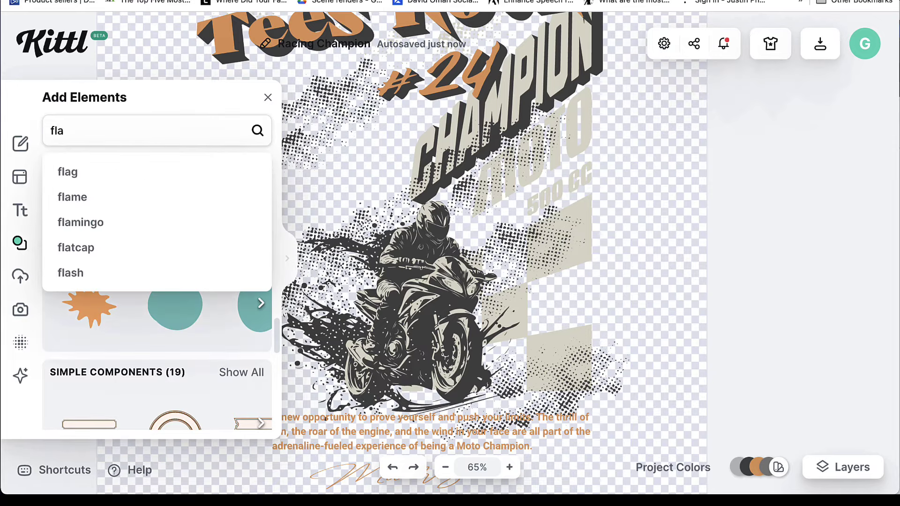
type("g")
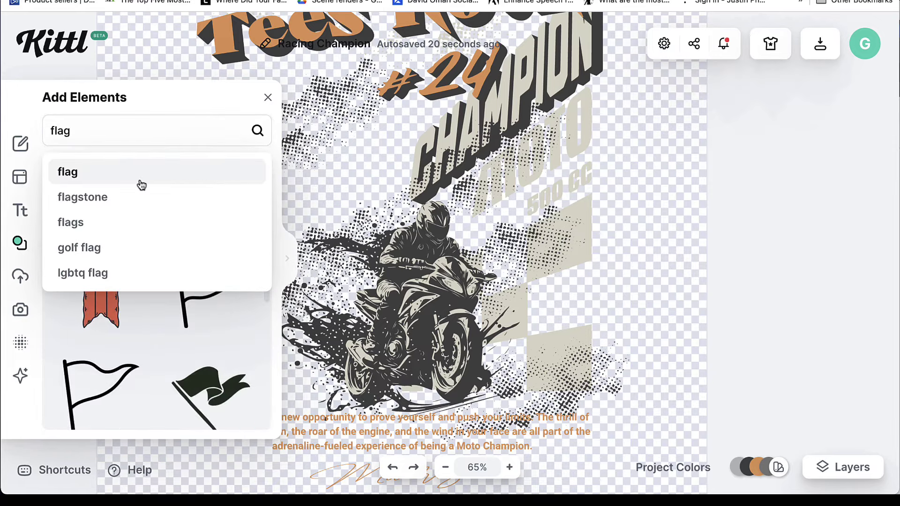
left_click(141, 185)
left_click(51, 131)
type("checkered")
key("Return")
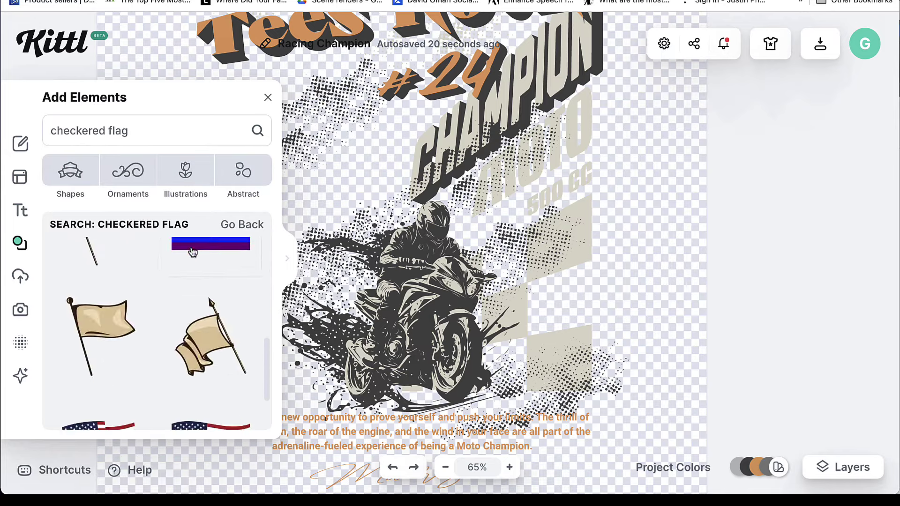
Step: Find the light blue and dark teal checkered flag with many small squares among the results and add it to the design
scroll(192, 251, "down", 10)
scroll(192, 250, "down", 10)
scroll(192, 251, "down", 10)
scroll(193, 251, "up", 10)
scroll(192, 251, "up", 8)
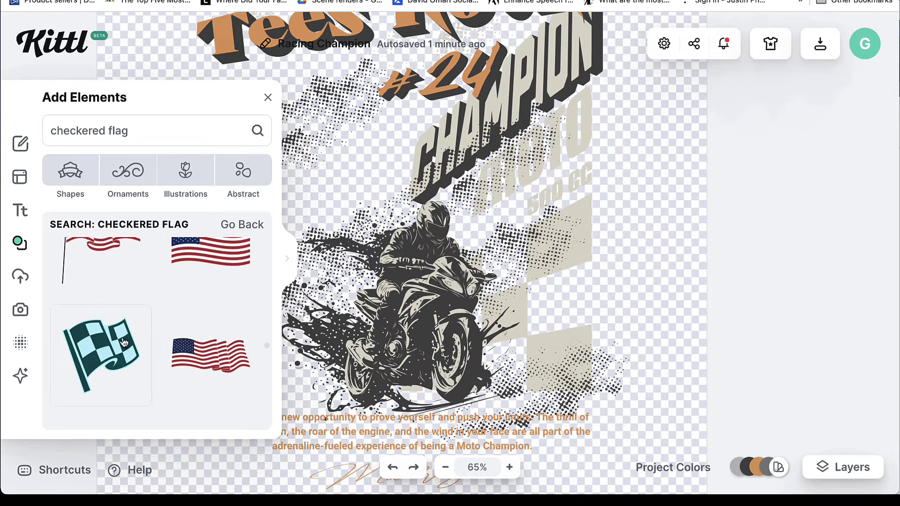
scroll(123, 342, "up", 5)
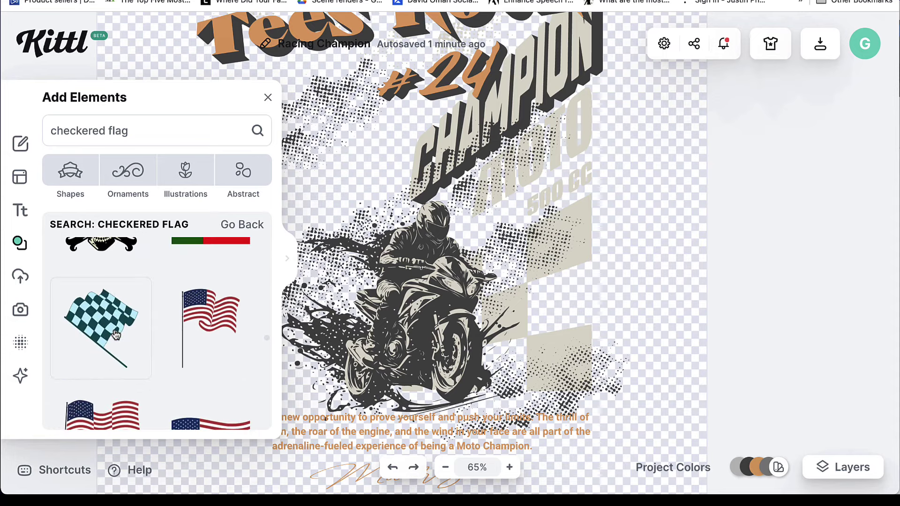
left_click(115, 334)
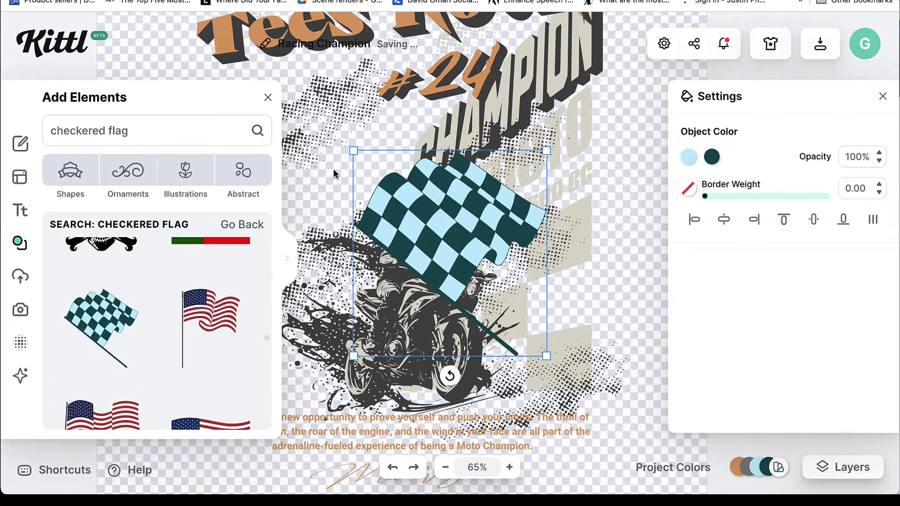
Step: Close the elements library and move the checkered flag beside the motorcyclist, over the halftone area where the head illustration was
left_click(400, 103)
left_click(389, 205)
left_click(267, 98)
left_click_drag(393, 173, 231, 150)
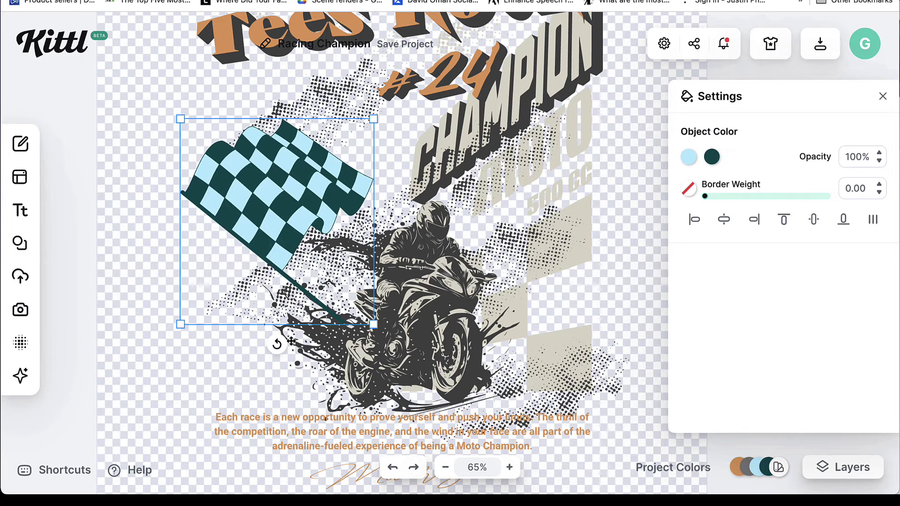
Step: Enlarge the checkered flag slightly and rotate it clockwise so its pole stands nearly upright just behind the motorcyclist
left_click_drag(375, 121, 383, 112)
left_click_drag(174, 105, 136, 97)
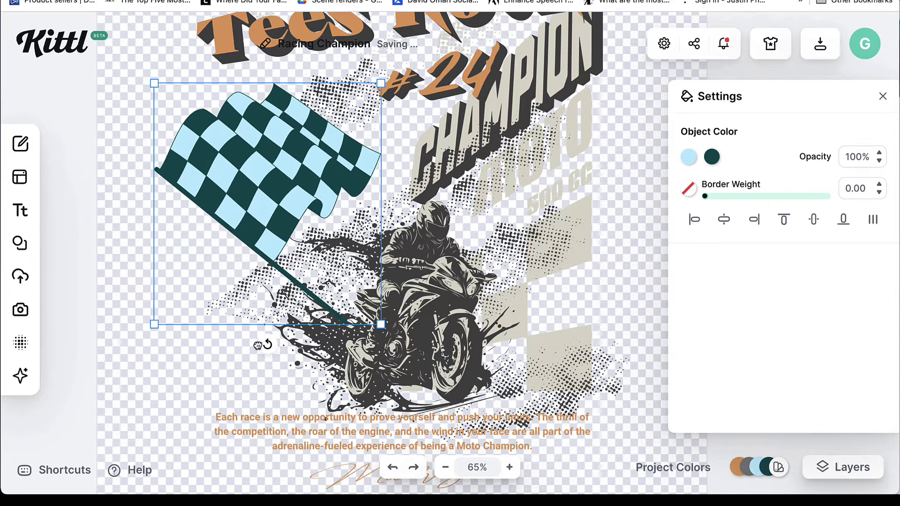
left_click_drag(266, 352, 188, 352)
left_click_drag(280, 198, 327, 187)
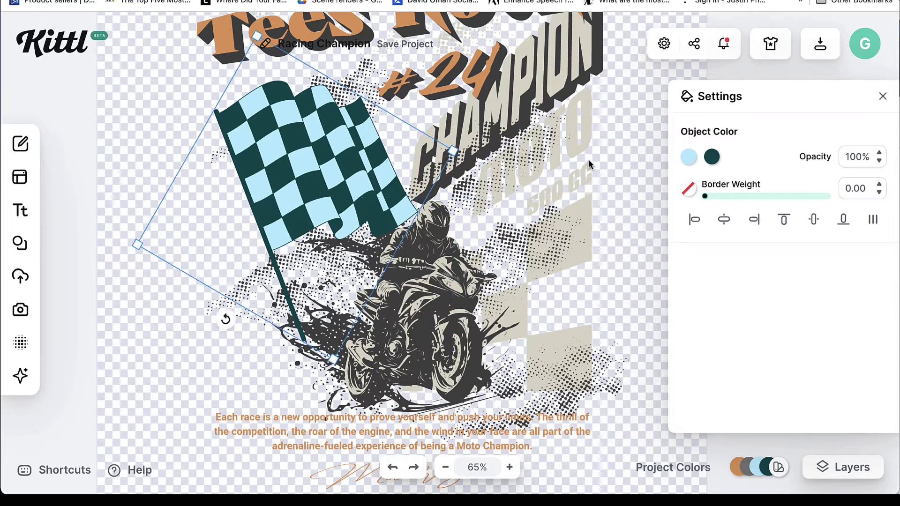
Step: Recolor the flag's light blue squares with the beige sampled from the CHAMPION lettering
left_click(689, 159)
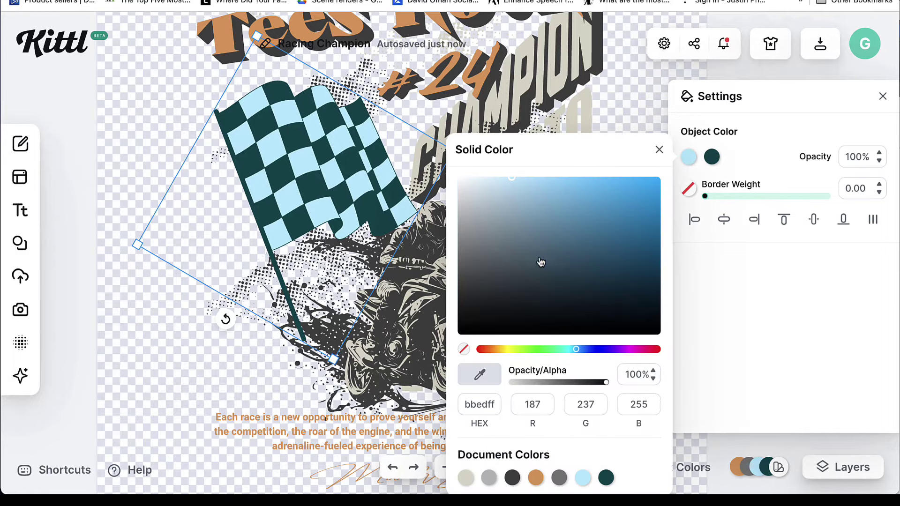
left_click(481, 375)
left_click(558, 87)
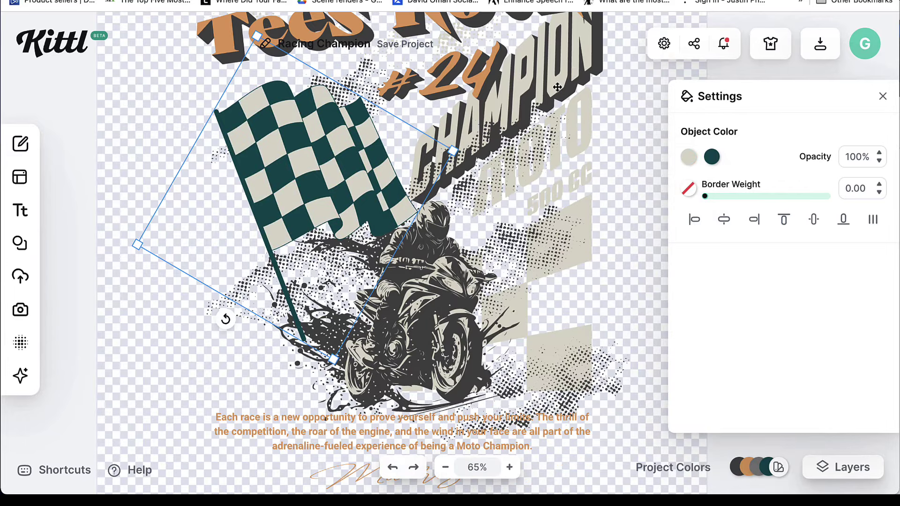
Step: Recolor the flag's dark teal squares and pole with the dark gray sampled from the motorcycle, and deselect the flag
left_click(711, 158)
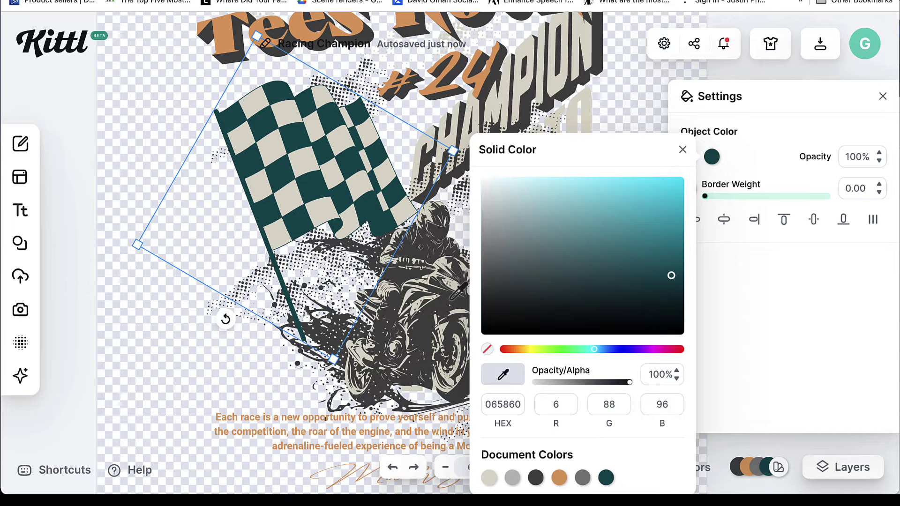
left_click(449, 300)
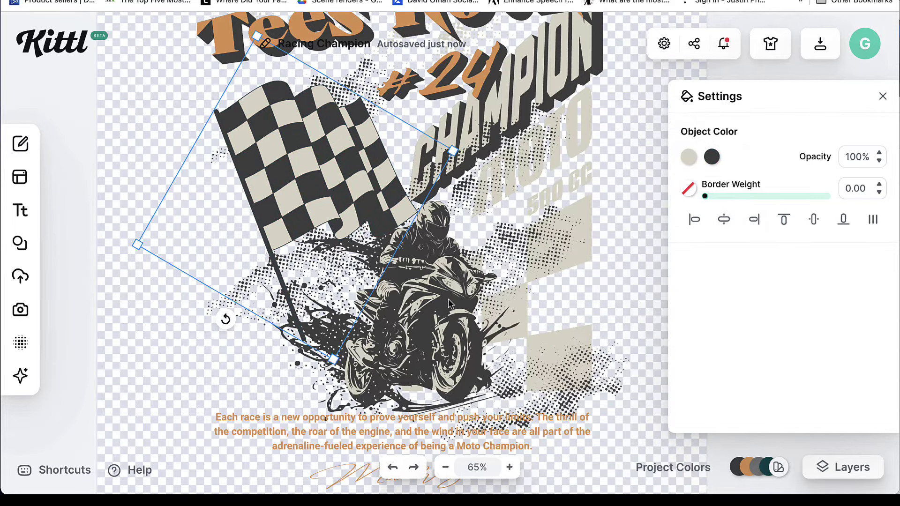
left_click(520, 204)
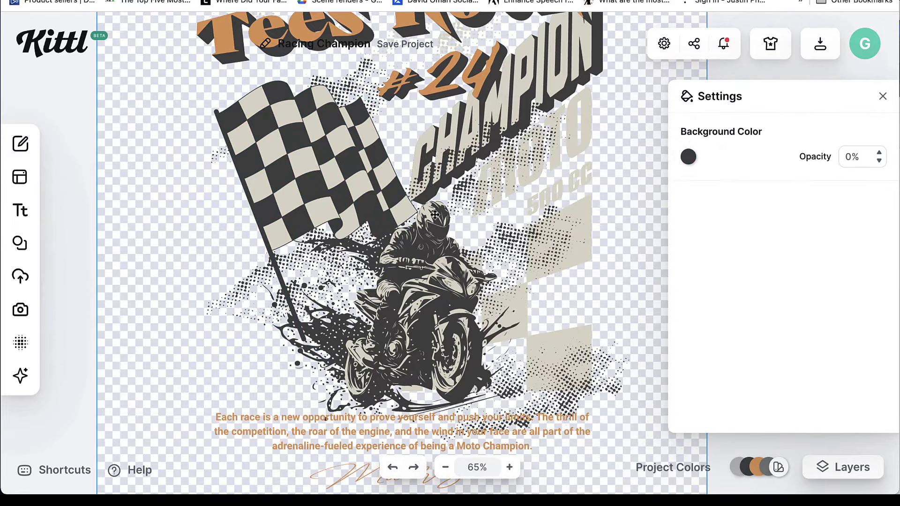
Step: Examine how the recolored checkered flag fits with the motorcyclist, the lettering above and the paragraph below
scroll(495, 212, "up", 5)
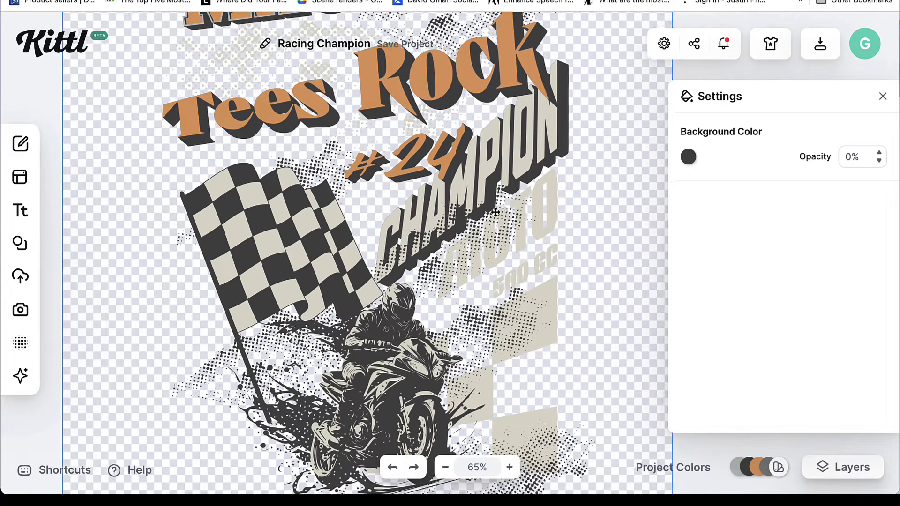
scroll(495, 212, "down", 3)
scroll(495, 212, "right", 3)
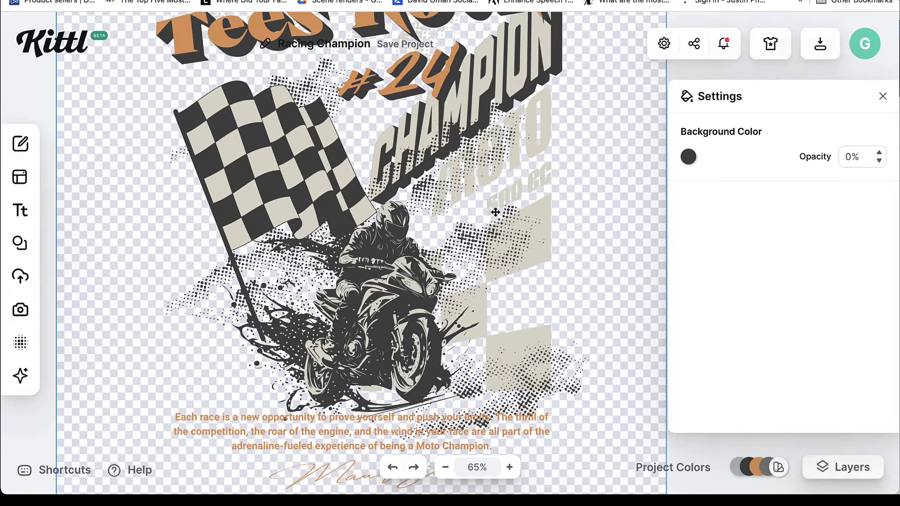
scroll(495, 213, "up", 3)
scroll(495, 212, "left", 2)
scroll(495, 212, "down", 5)
scroll(495, 212, "left", 3)
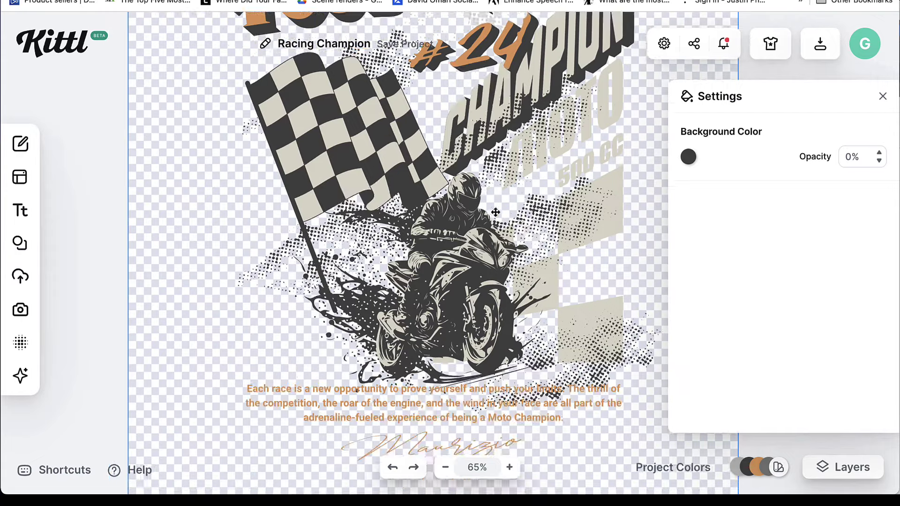
scroll(474, 229, "up", 5)
scroll(474, 229, "down", 3)
scroll(474, 229, "right", 1)
scroll(474, 229, "up", 3)
scroll(474, 230, "left", 1)
scroll(474, 229, "right", 3)
scroll(474, 229, "down", 2)
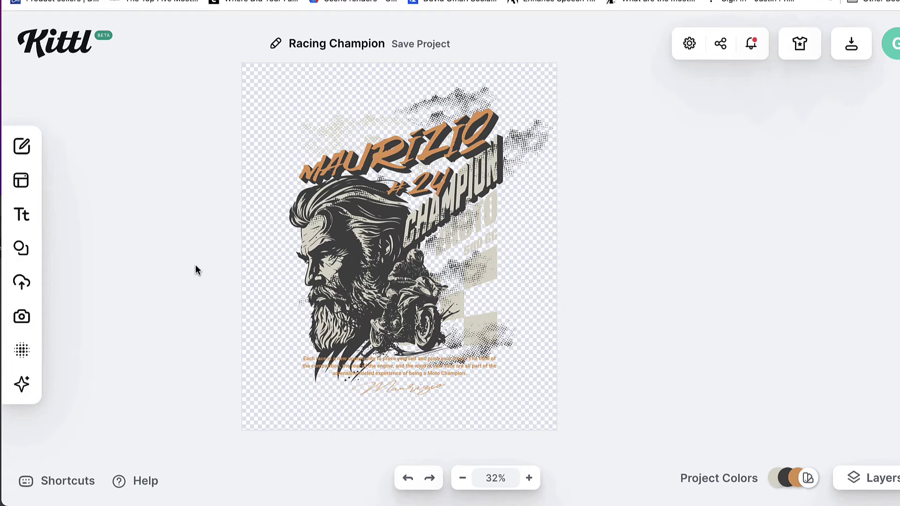
Step: Upload race_track.png from the Desktop folder to the project's media
mouse_move(32, 291)
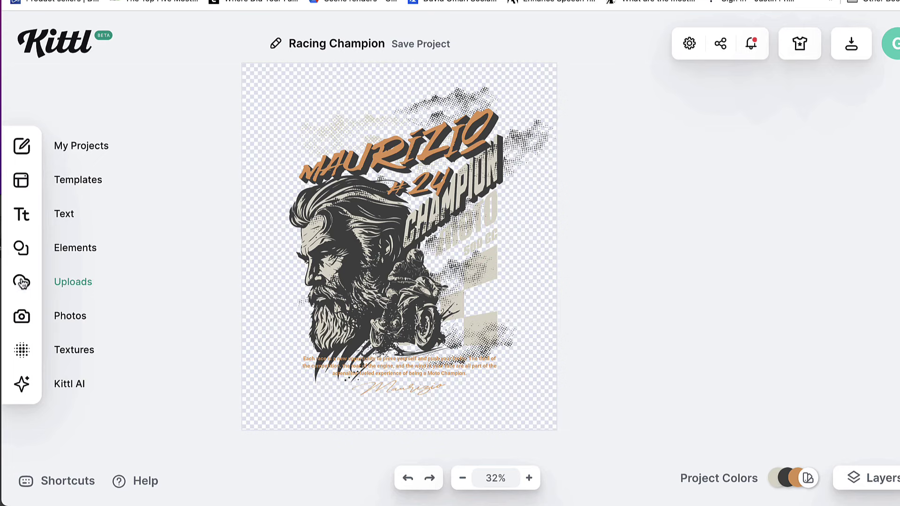
left_click(54, 281)
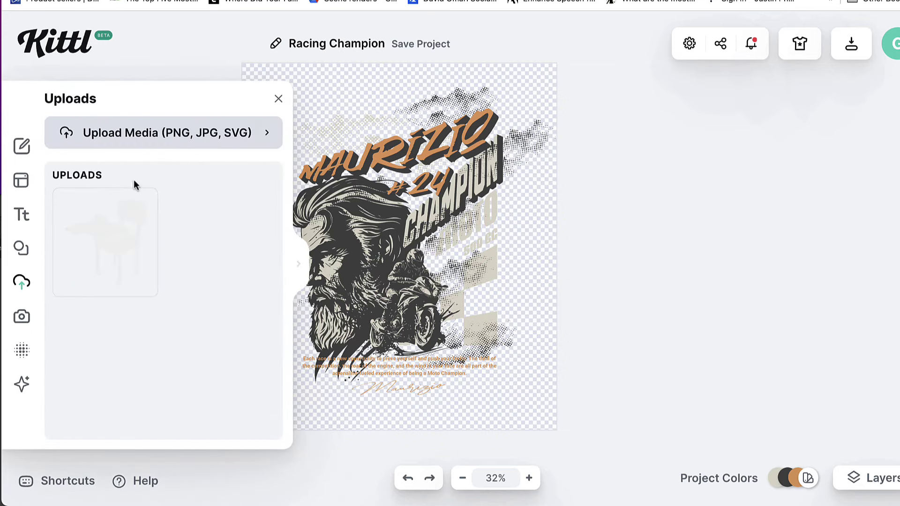
left_click(188, 134)
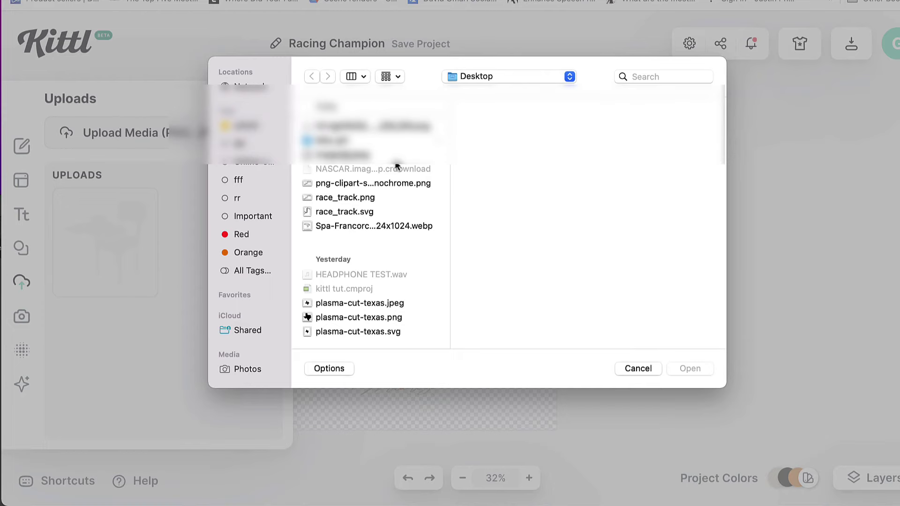
left_click(356, 198)
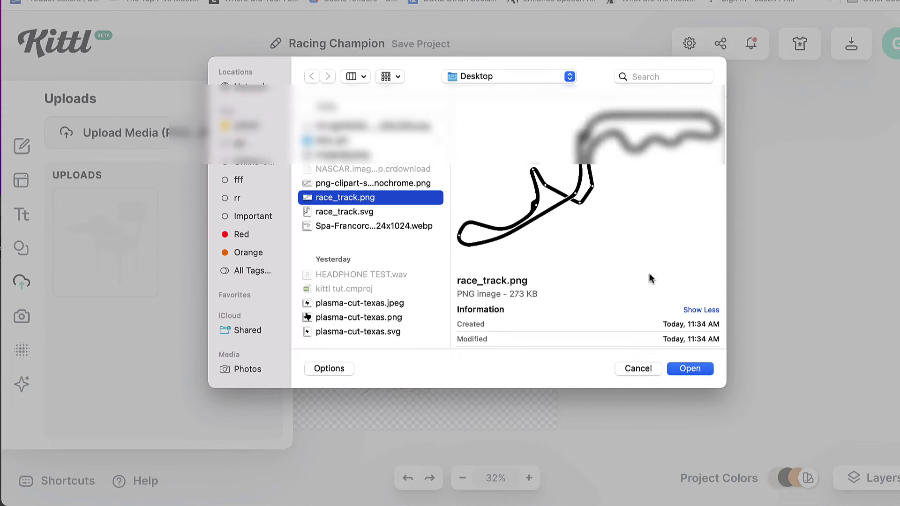
left_click(710, 370)
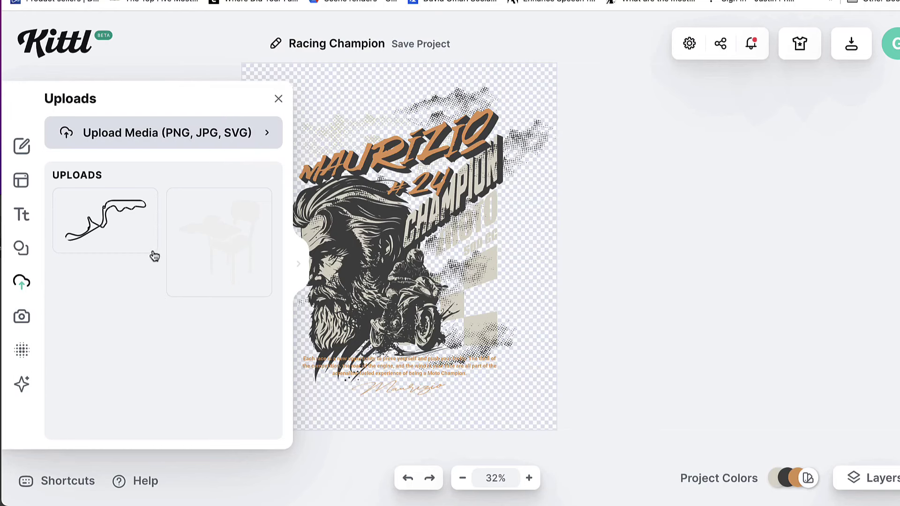
Step: Place the race_track.png image over the motorcyclist and try lowering its opacity before restoring it to 100%
left_click(104, 224)
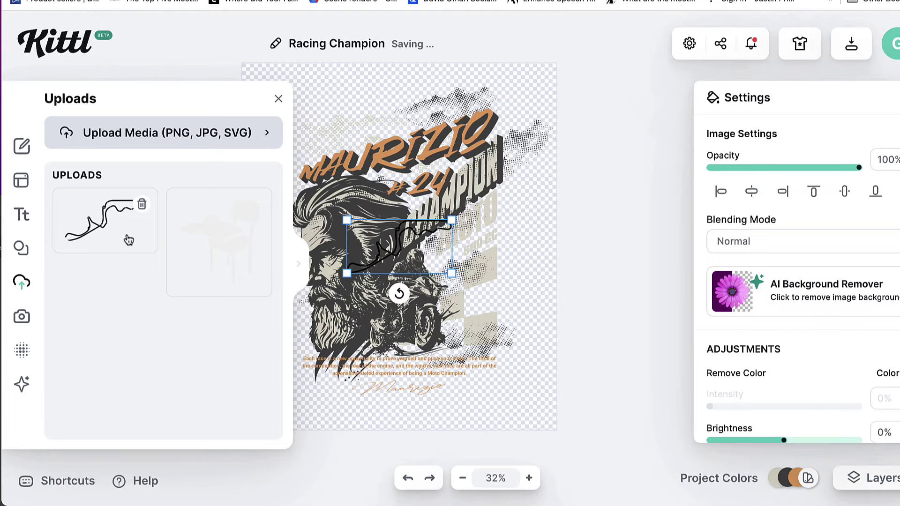
left_click(473, 240)
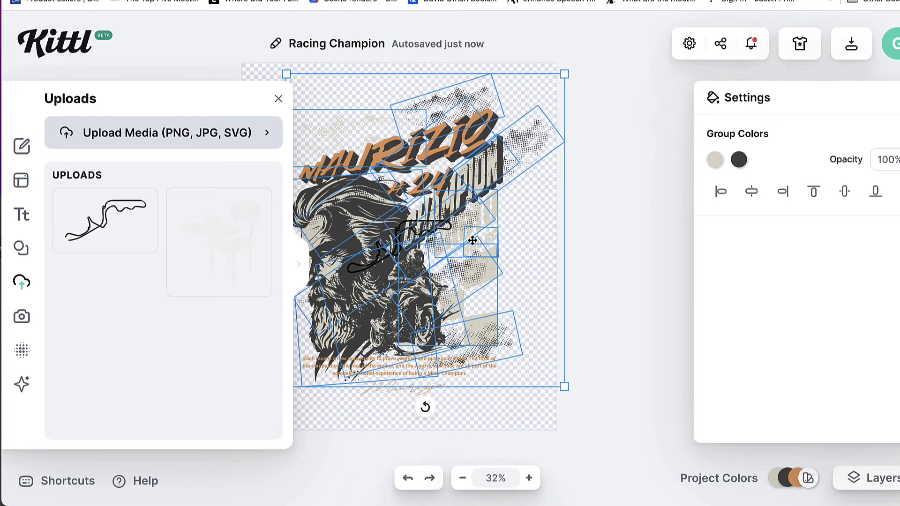
left_click(424, 234)
left_click_drag(423, 234, 467, 265)
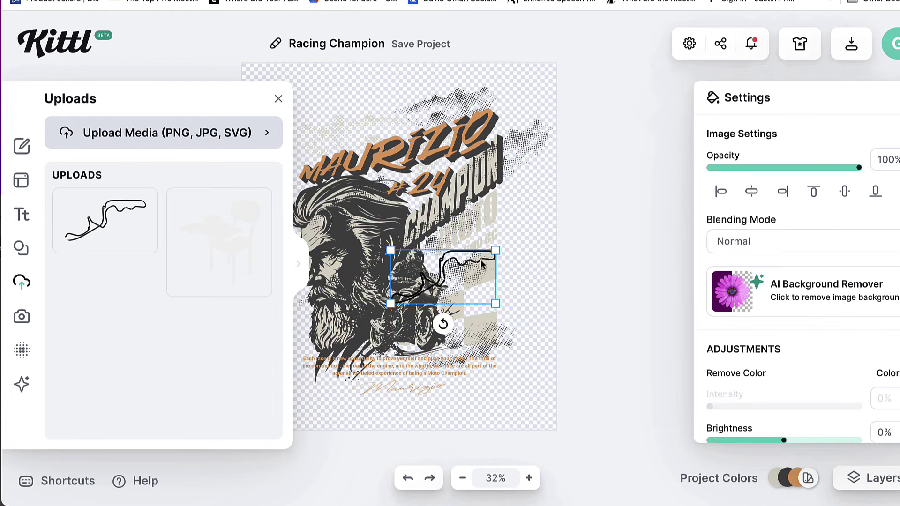
left_click_drag(858, 173, 762, 169)
left_click(858, 168)
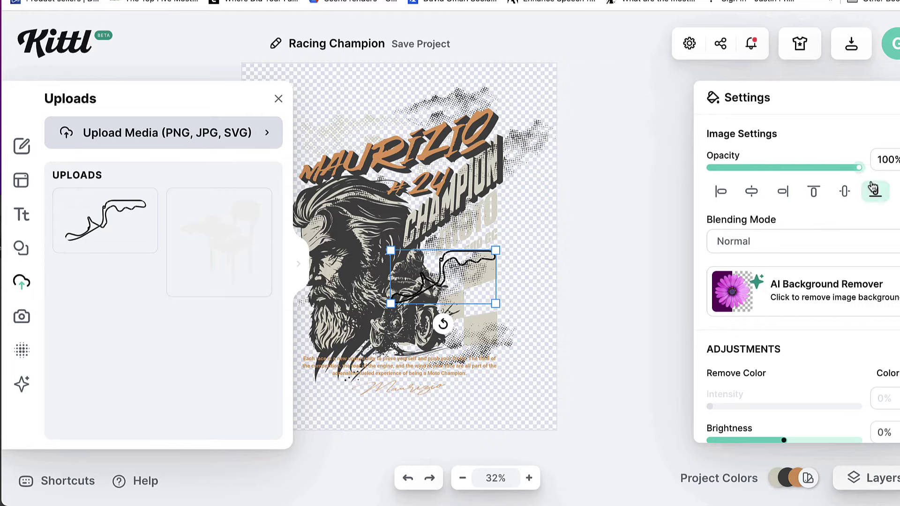
Step: Upload race_track.svg from the Desktop folder and place the track outline across the lower part of the motorcycle
left_click(193, 136)
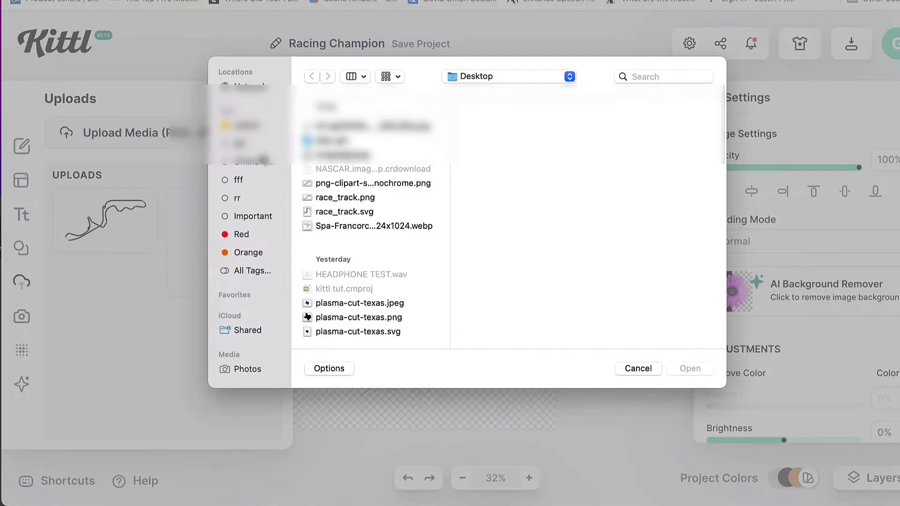
left_click(365, 211)
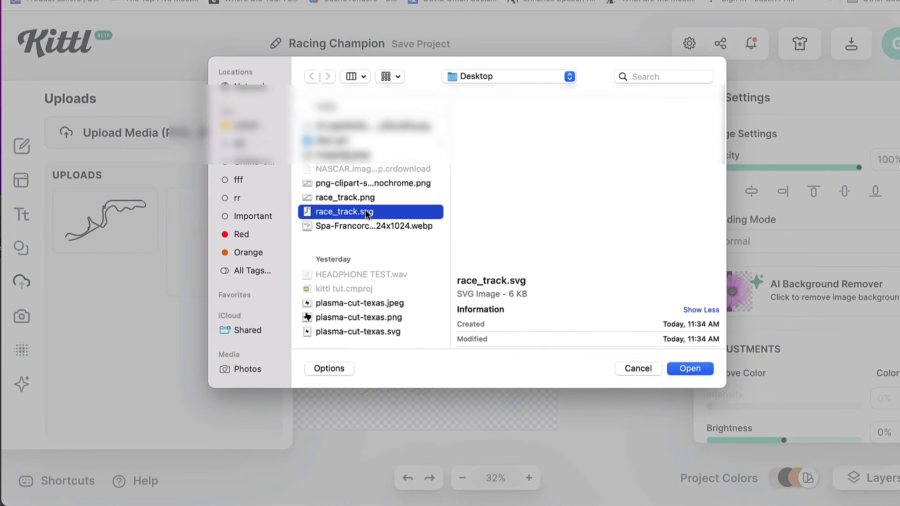
left_click(700, 369)
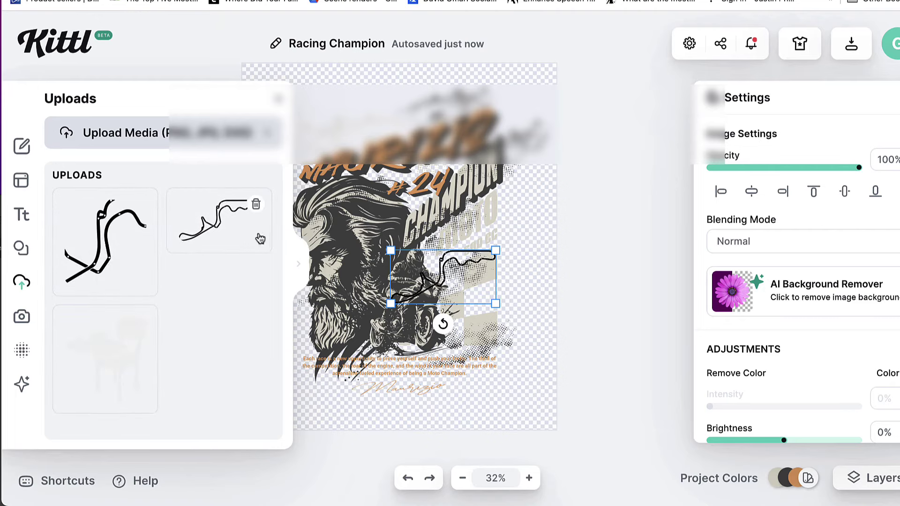
left_click(90, 244)
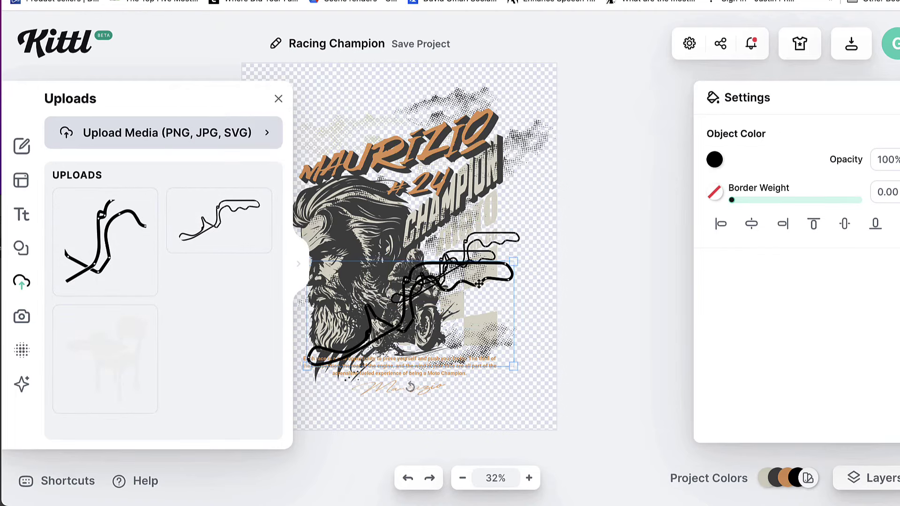
left_click_drag(497, 239, 494, 309)
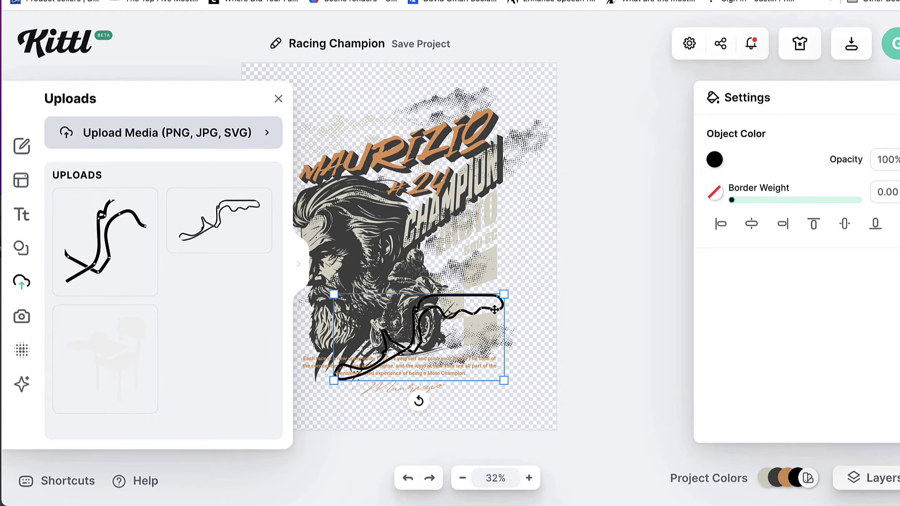
Step: Recolor the SVG race track with the orange sampled from the #24 lettering, then deselect it and close the uploads
left_click(715, 160)
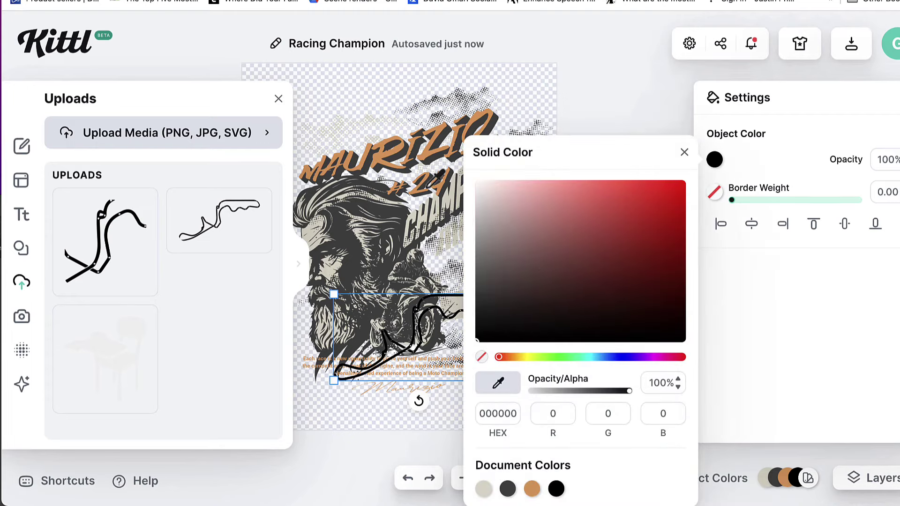
left_click(446, 181)
left_click(443, 186)
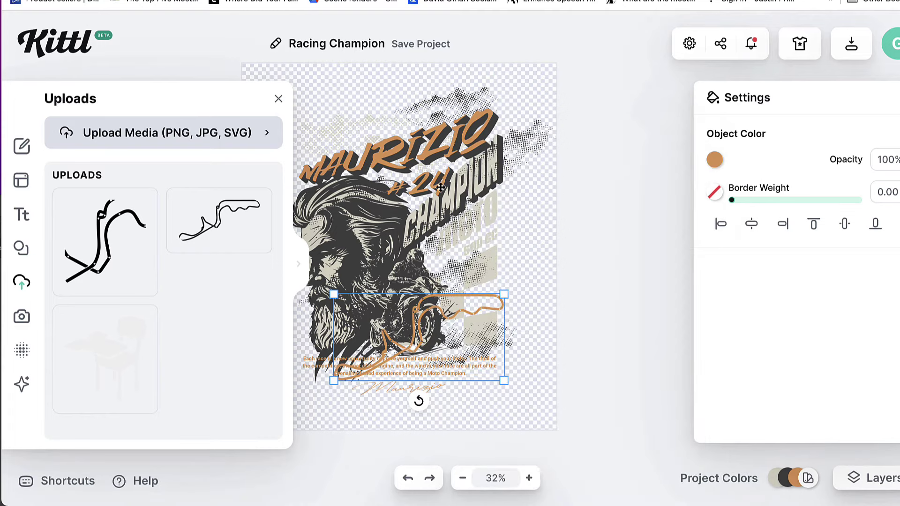
left_click(551, 335)
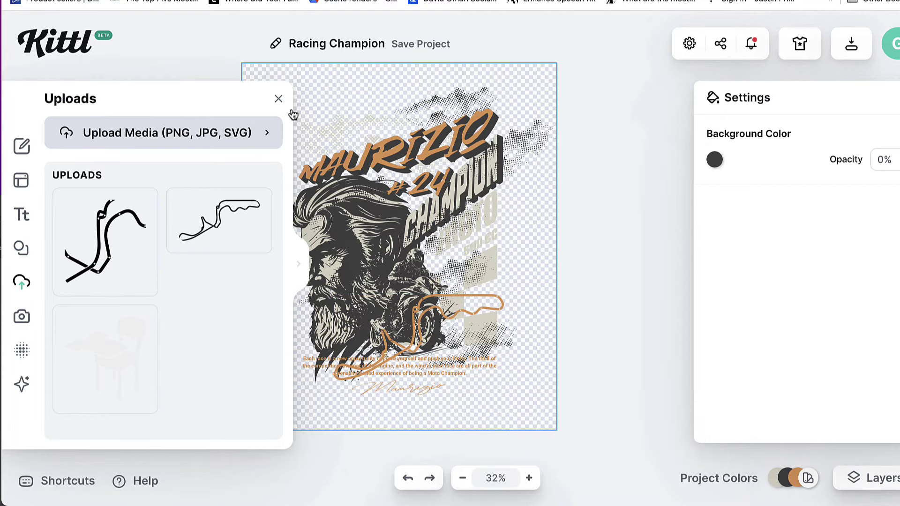
left_click(278, 98)
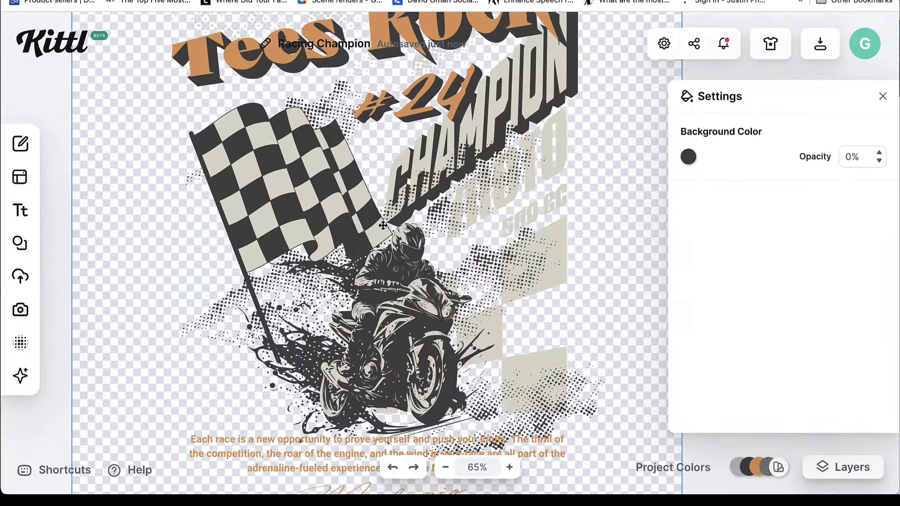
scroll(382, 225, "up", 3)
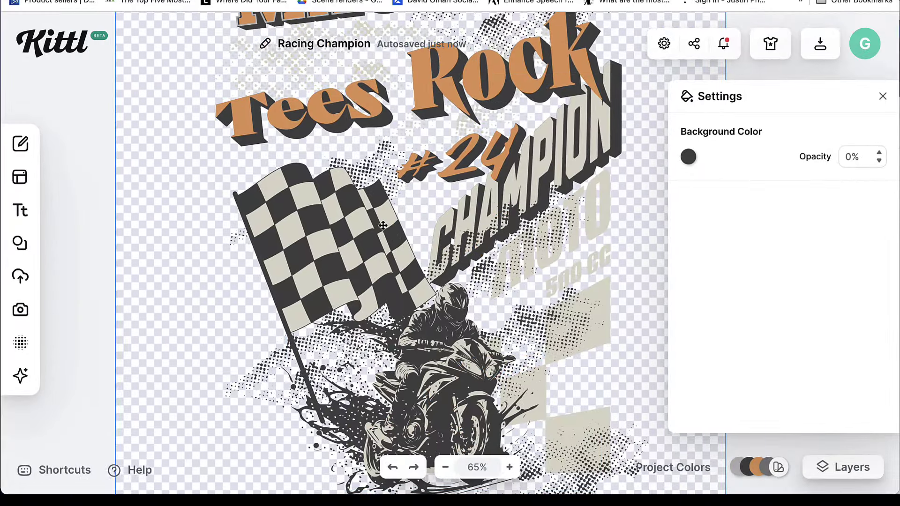
scroll(383, 226, "down", 2)
scroll(383, 225, "up", 3)
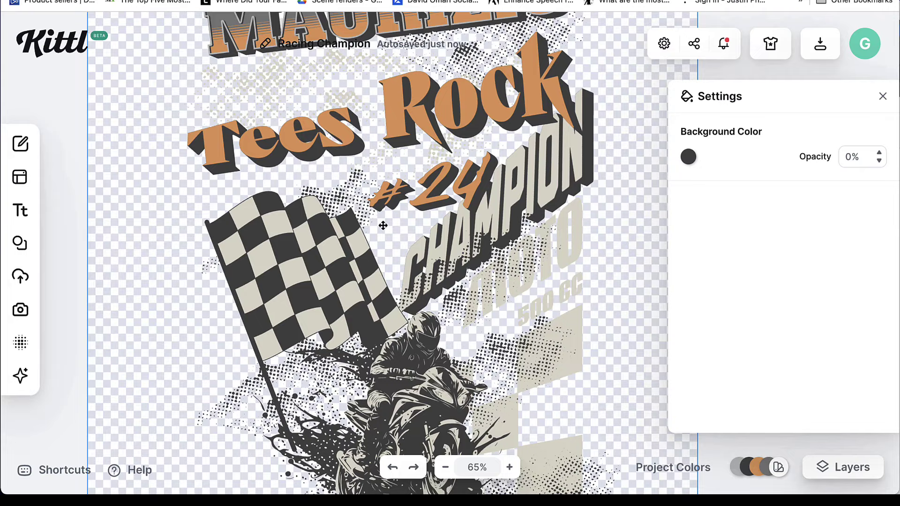
scroll(383, 226, "down", 5)
scroll(390, 220, "up", 3)
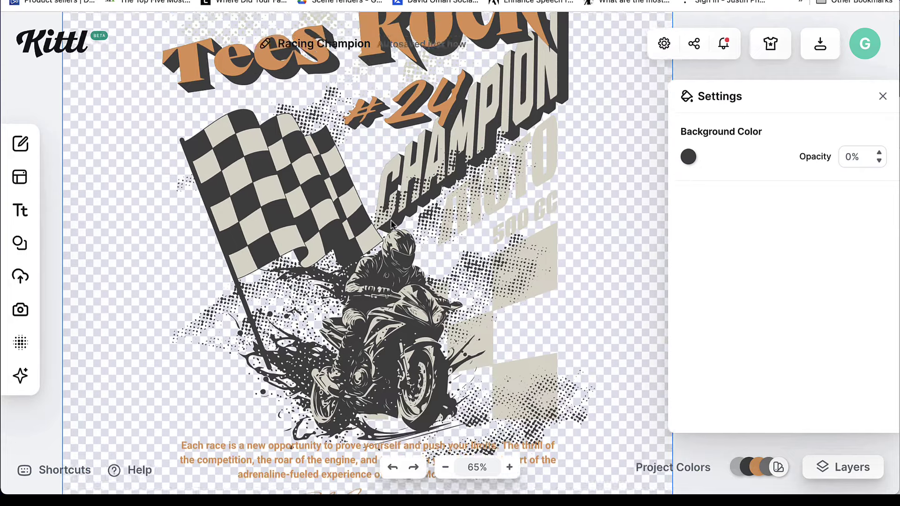
scroll(392, 225, "down", 3)
scroll(392, 224, "up", 5)
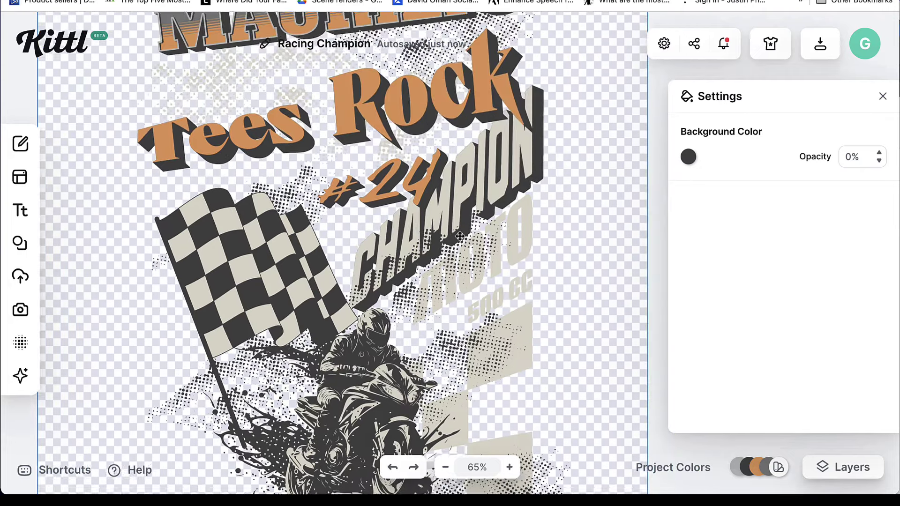
scroll(228, 163, "down", 1)
Step: Add a new headline text object to the flag design and select it over the CHAMPION lettering
mouse_move(20, 146)
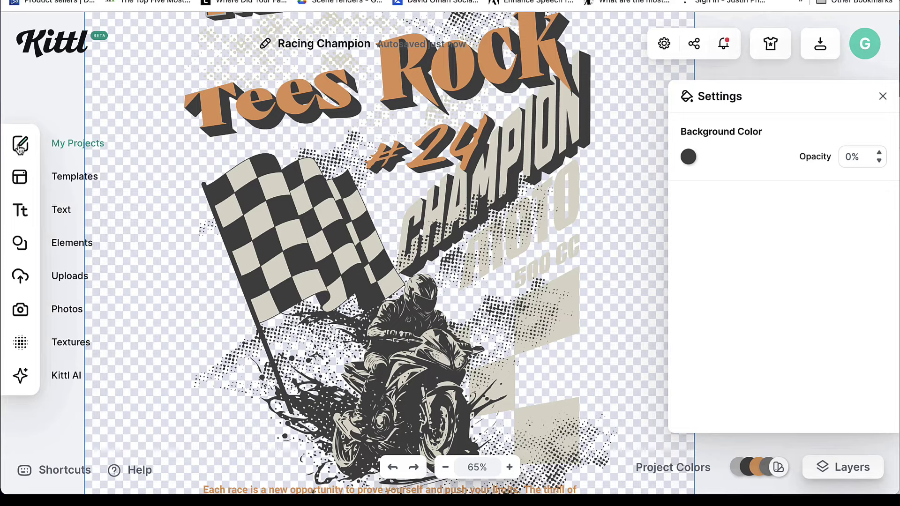
left_click(61, 208)
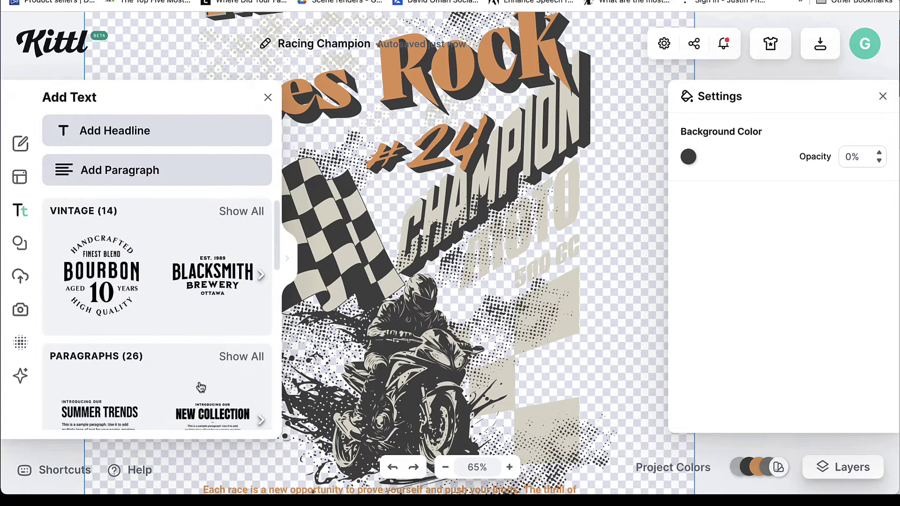
scroll(146, 383, "down", 2)
scroll(146, 384, "down", 1)
scroll(145, 383, "up", 3)
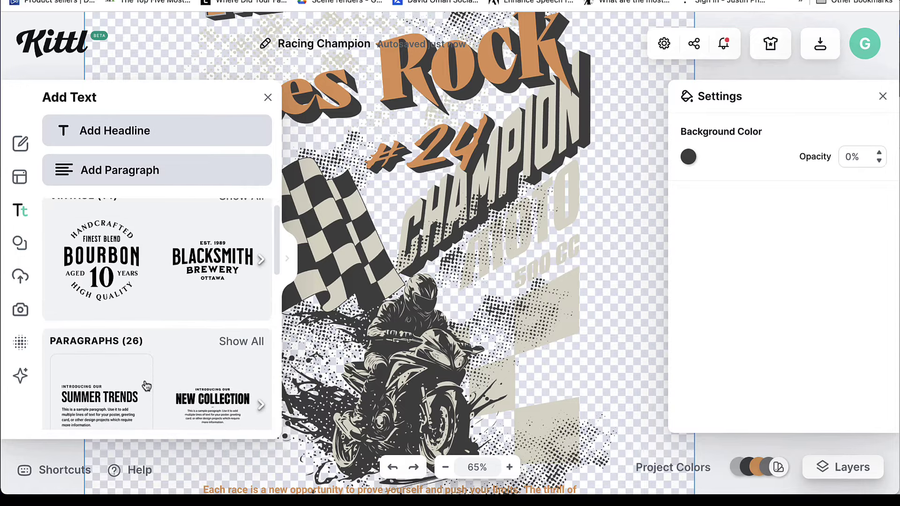
left_click(111, 132)
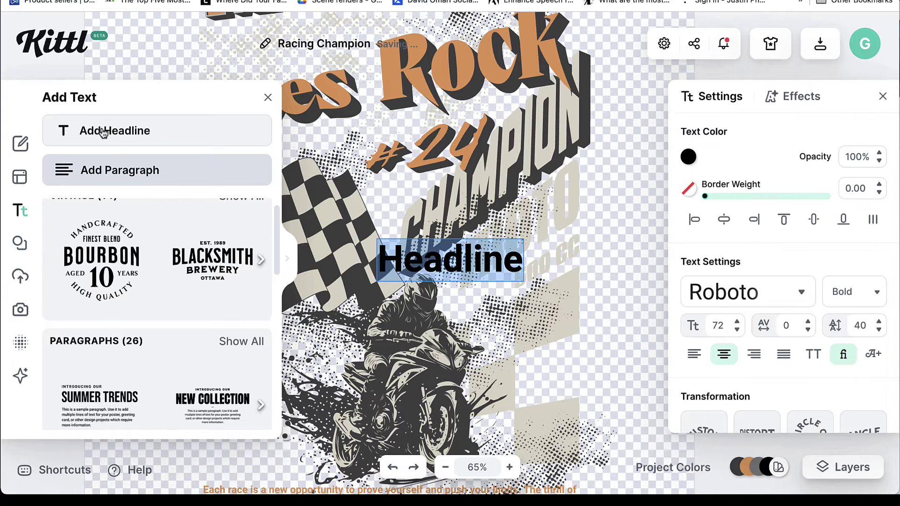
left_click(480, 267)
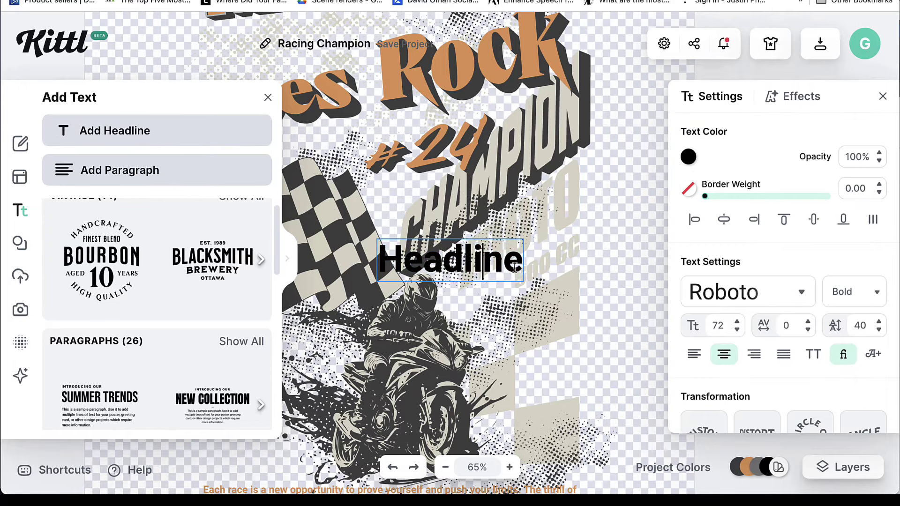
left_click_drag(526, 266, 520, 259)
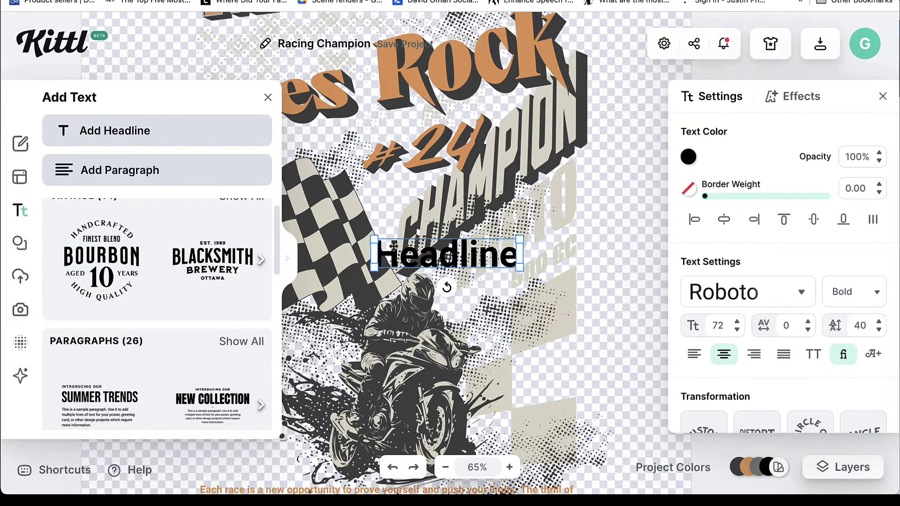
Step: Replace the new headline's placeholder text with "Racing"
left_click(267, 97)
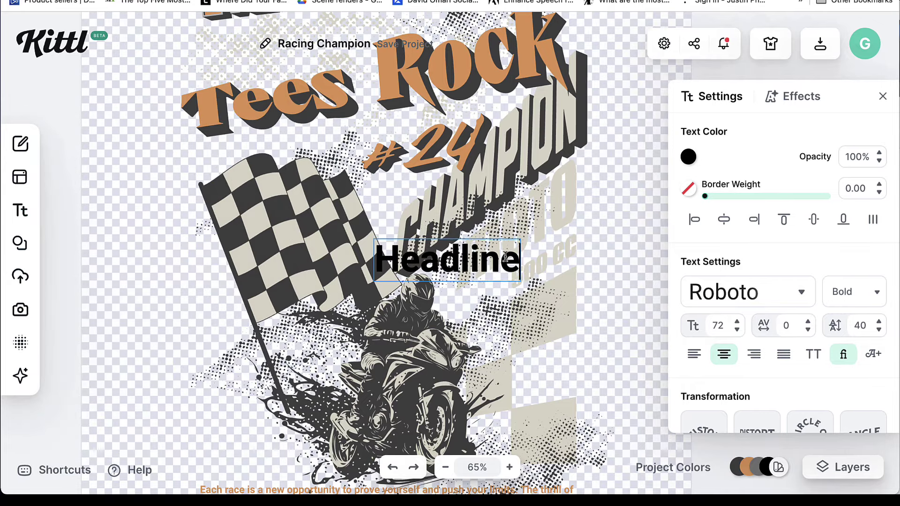
left_click_drag(515, 259, 349, 250)
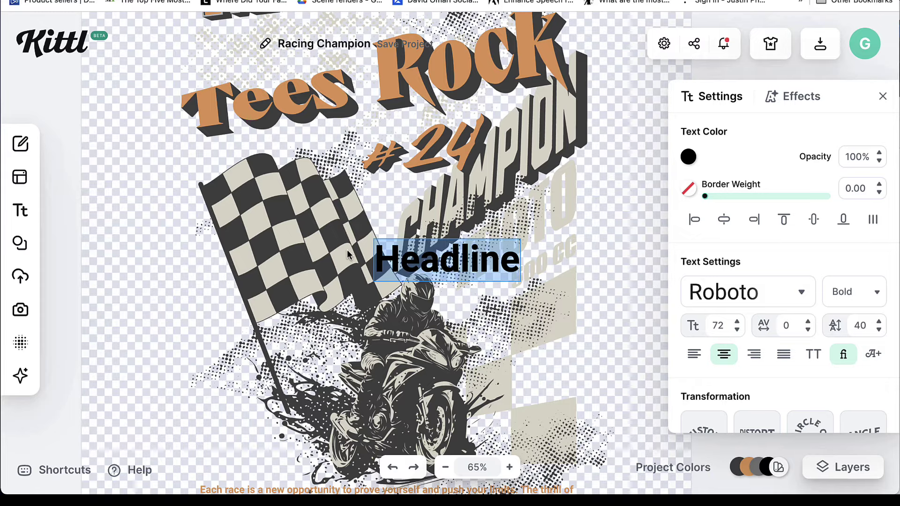
type("ra")
key("BackSpace")
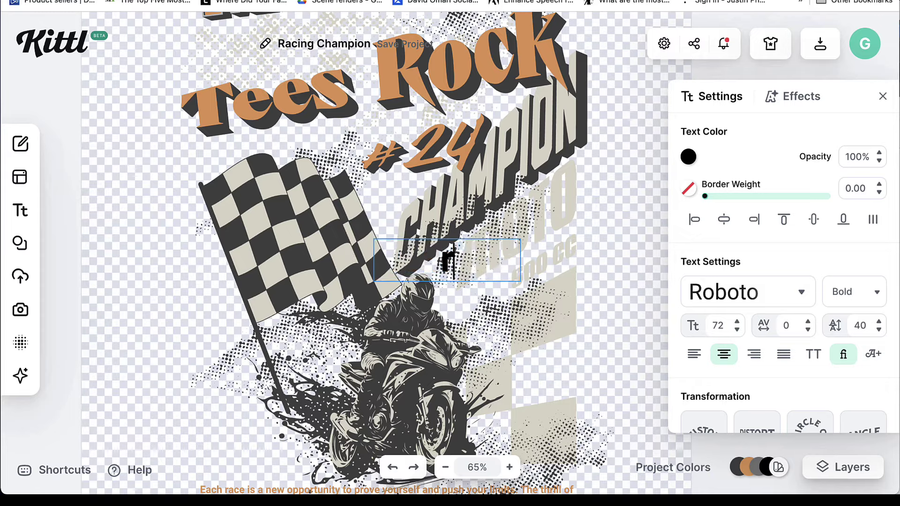
key("BackSpace")
type("Ra")
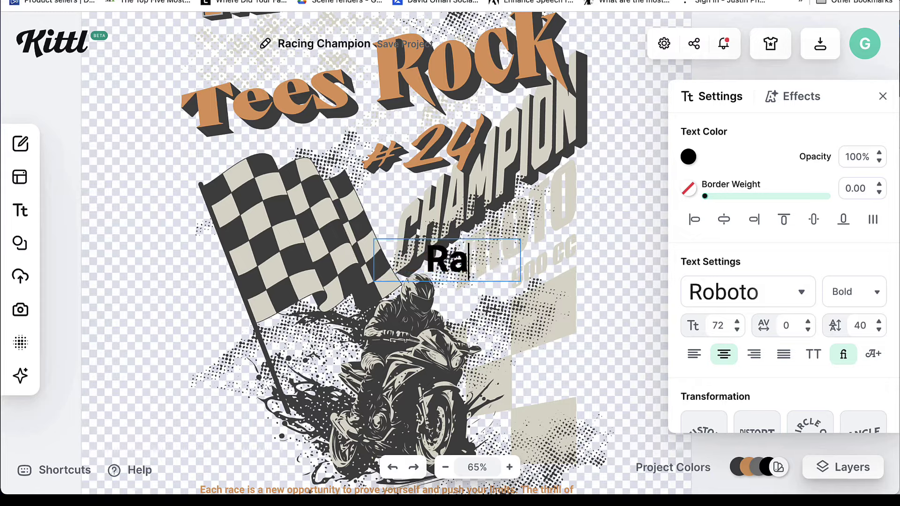
type("cing")
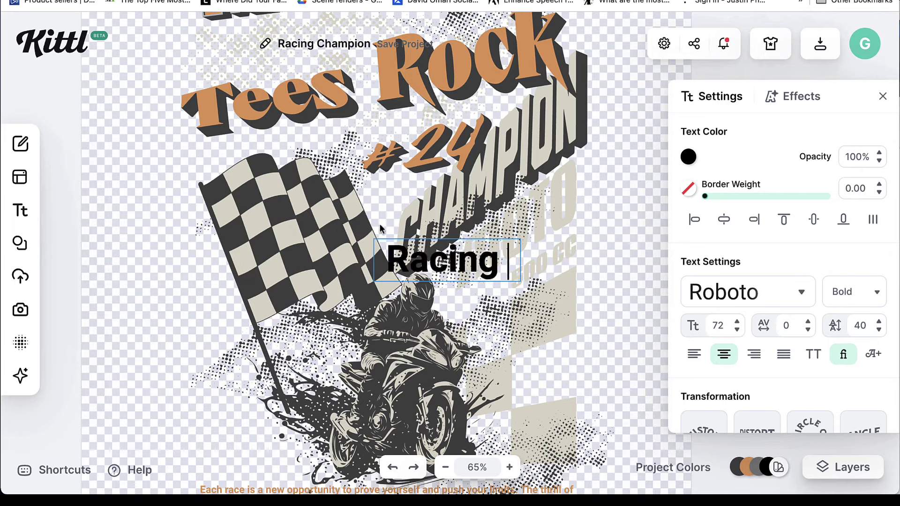
key("Escape")
Step: Try the Albura and 60sekuntia typefaces on the Racing text and settle on Adventurer 01
scroll(499, 255, "down", 5)
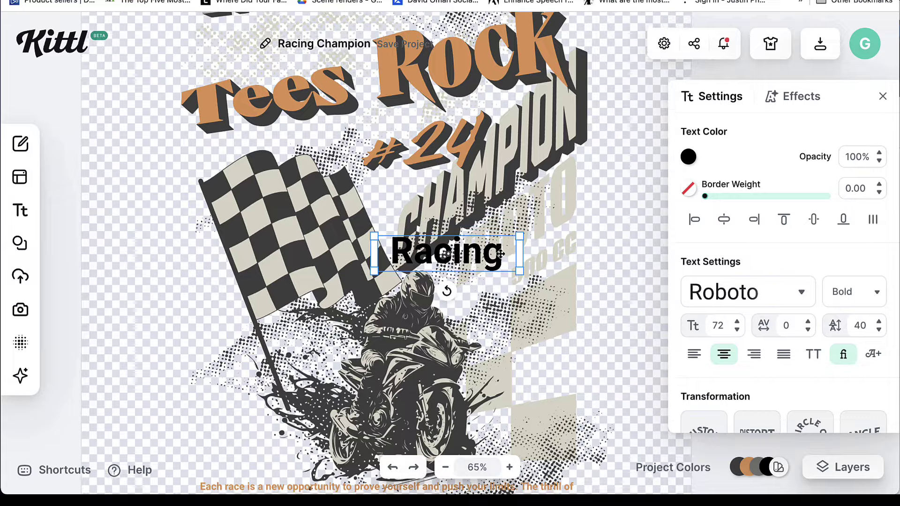
scroll(500, 255, "up", 3)
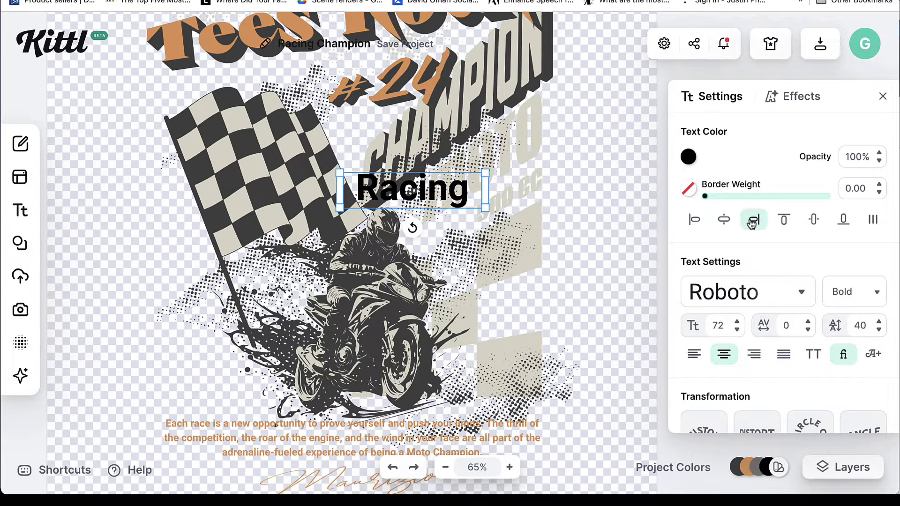
left_click(802, 293)
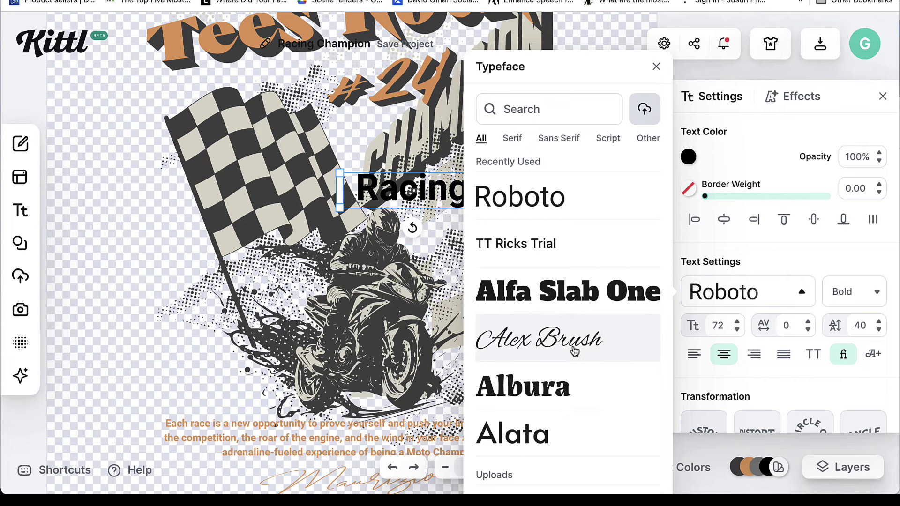
scroll(573, 351, "down", 1)
left_click(567, 367)
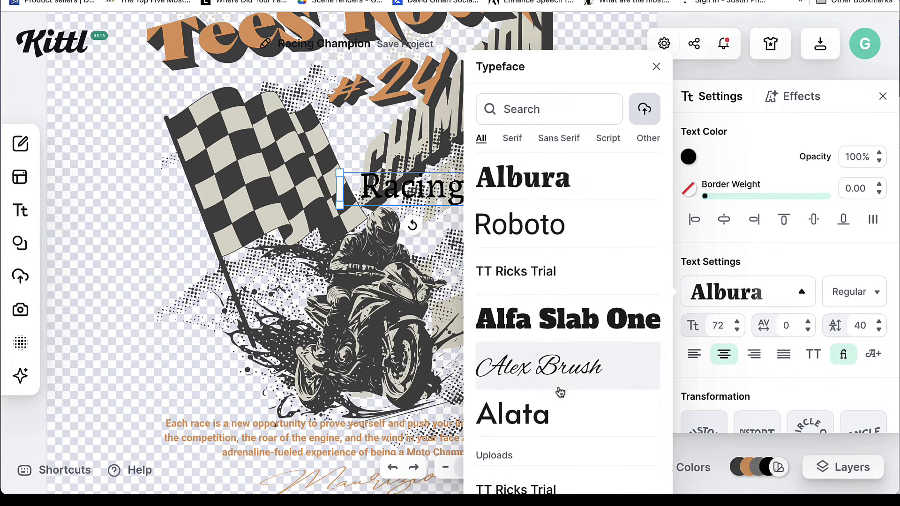
scroll(560, 392, "down", 6)
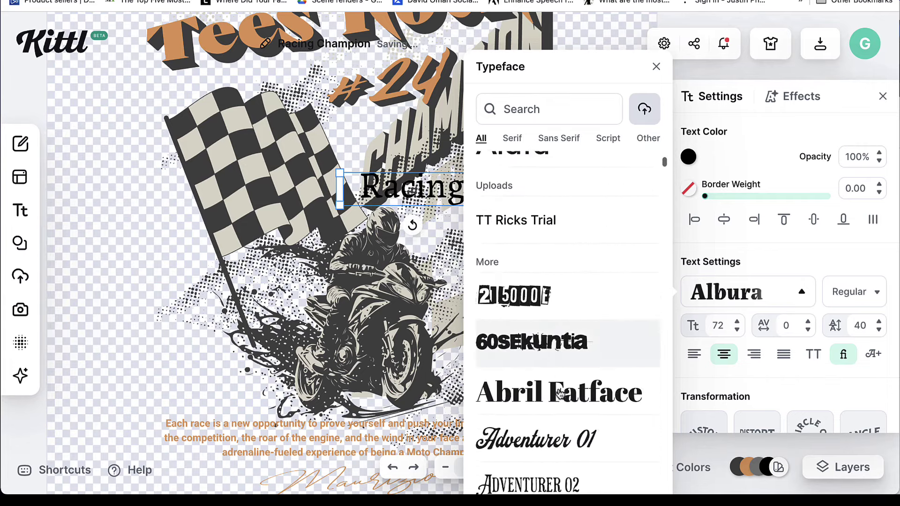
scroll(558, 391, "down", 1)
left_click(561, 297)
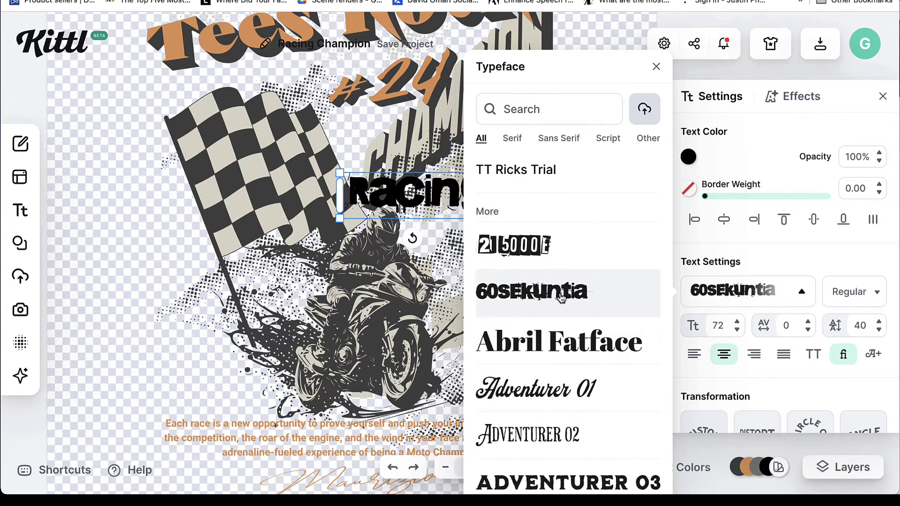
left_click(556, 383)
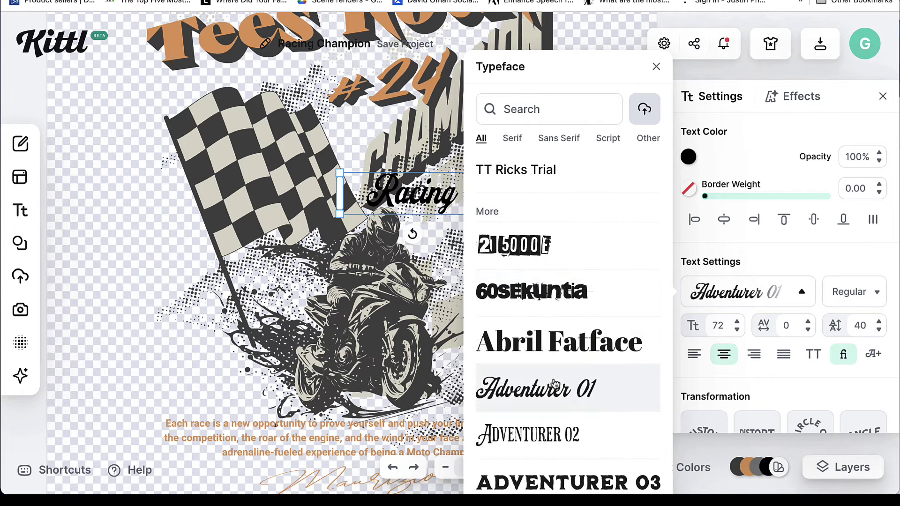
Step: Move the Racing text to the empty area beside the motorcycle's rear wheel and increase its font size to 89
left_click(428, 213)
left_click_drag(436, 199, 243, 395)
left_click_drag(300, 372, 291, 369)
left_click(233, 390)
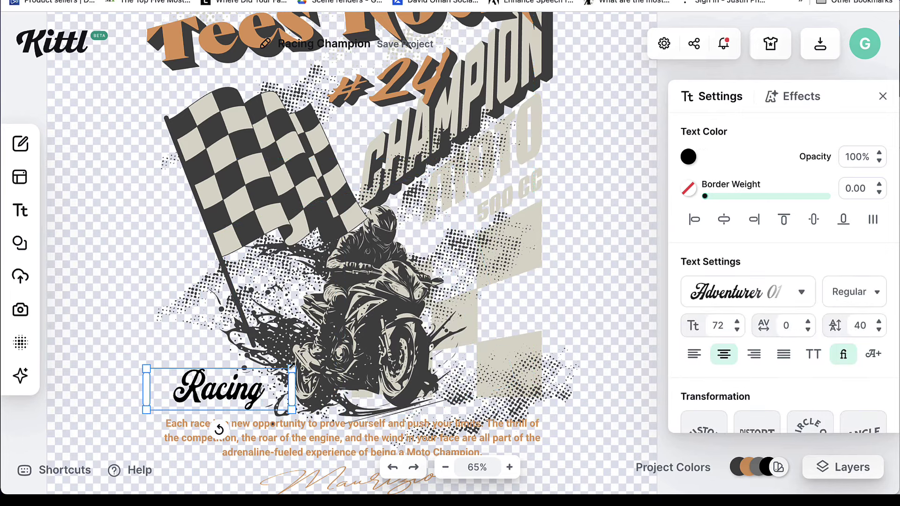
left_click(737, 321)
left_click(738, 321)
left_click(737, 321)
left_click(737, 321)
left_click(738, 321)
left_click(737, 321)
left_click(737, 321)
left_click(737, 321)
left_click(738, 320)
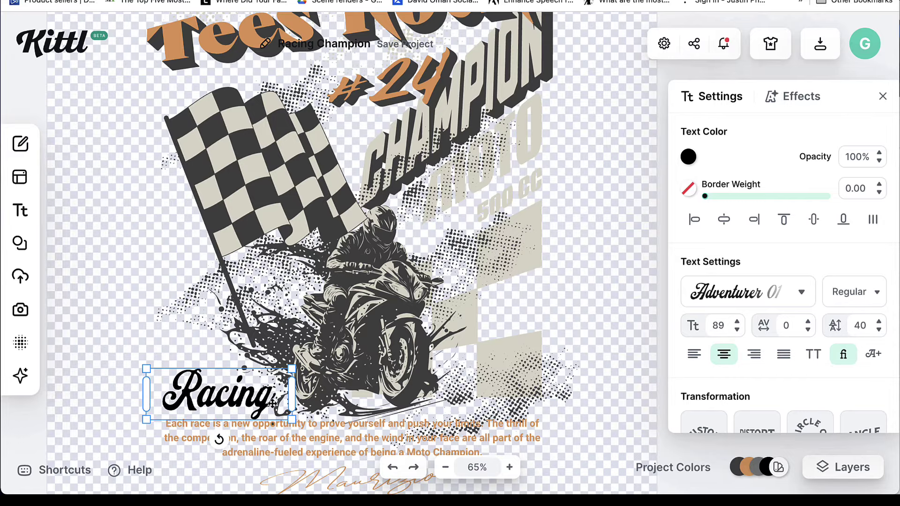
Step: Place the Racing text across the bottom of the motorcycle and recolor it with the orange sampled from the #24 lettering
left_click_drag(291, 390, 412, 404)
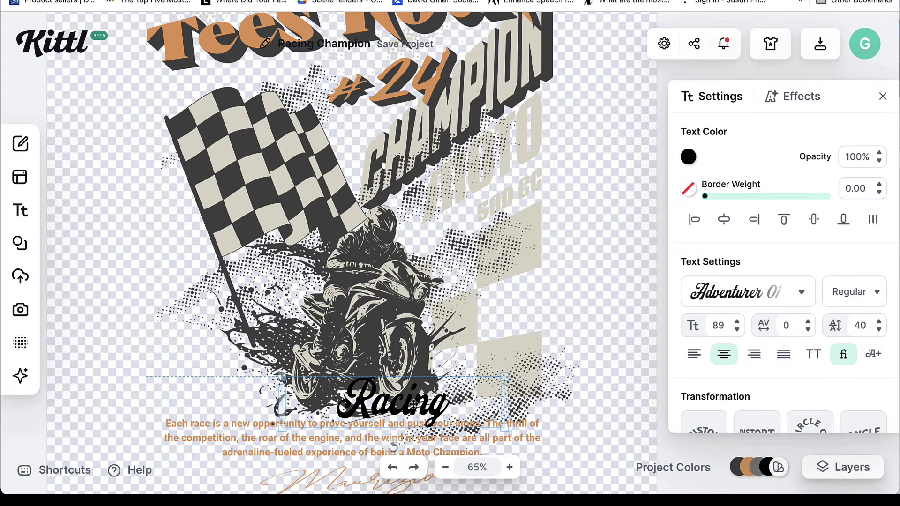
left_click(689, 157)
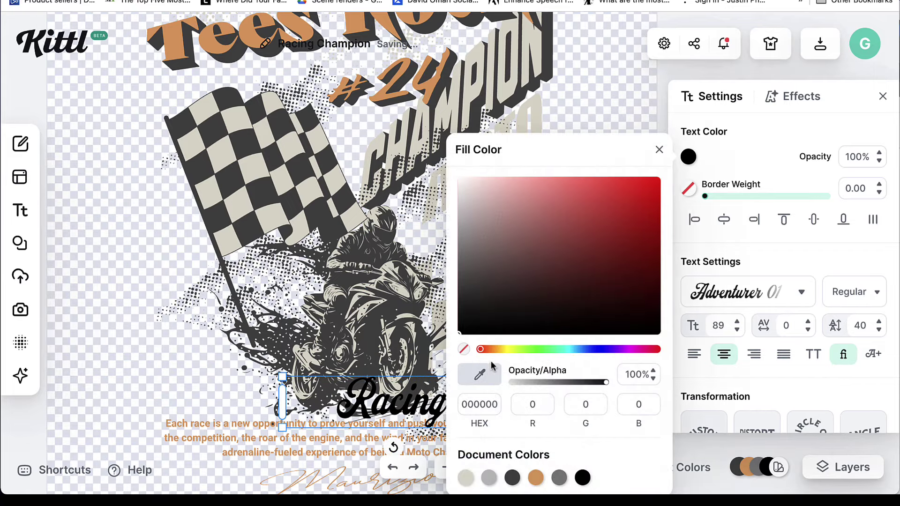
left_click(431, 85)
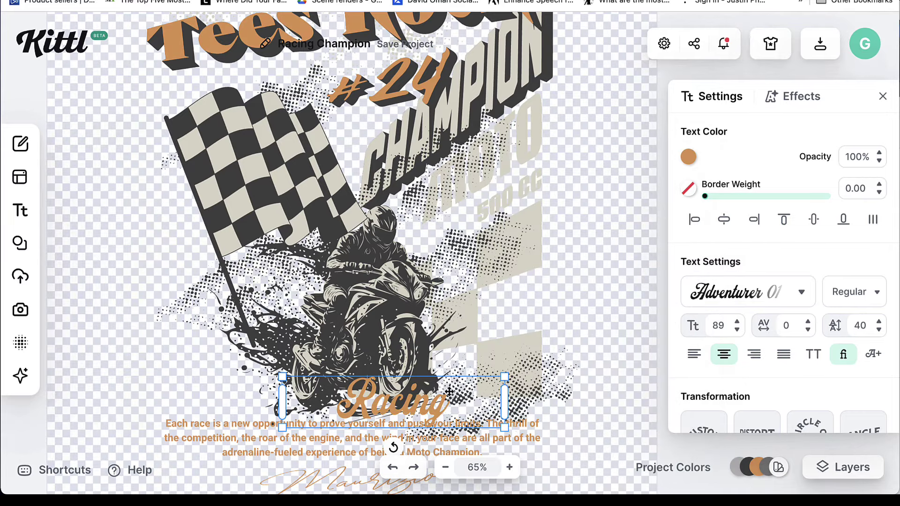
Step: Apply a Block Shadow effect to the Racing text and tilt it about 13° counterclockwise
left_click(805, 102)
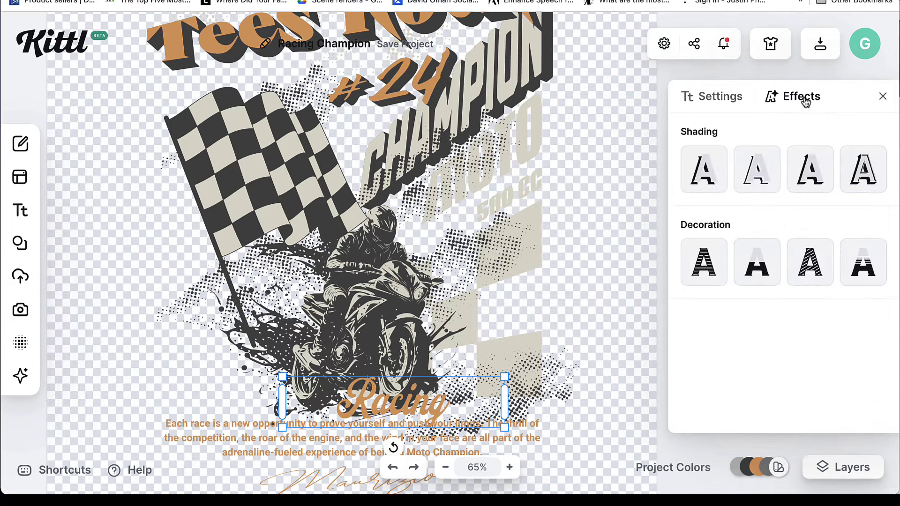
left_click(812, 176)
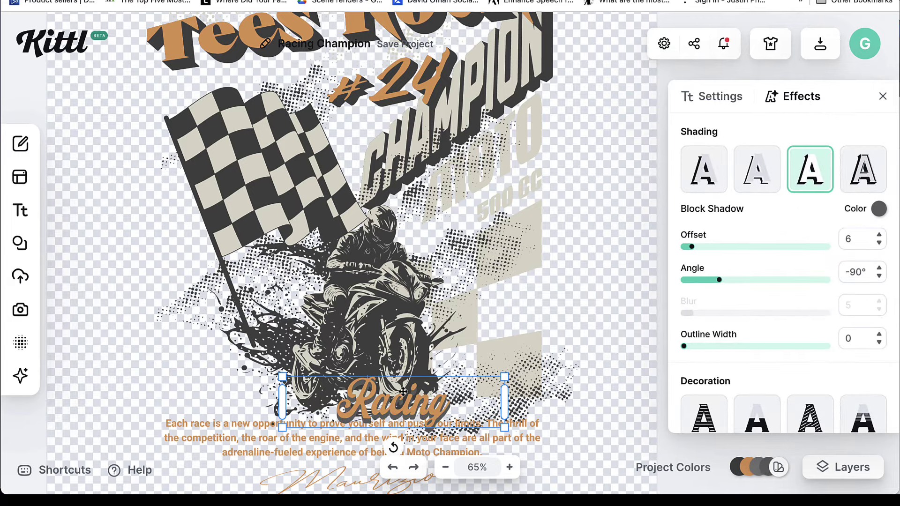
left_click_drag(395, 448, 403, 446)
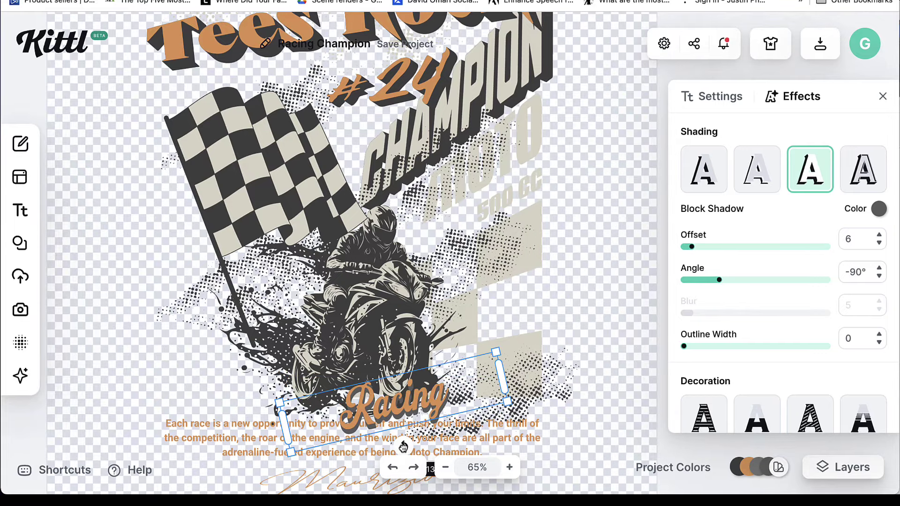
Step: Position the tilted Racing text beside the motorcycle's front wheel over the checkered column, then deselect it and close the settings
left_click(552, 347)
left_click_drag(393, 408, 473, 349)
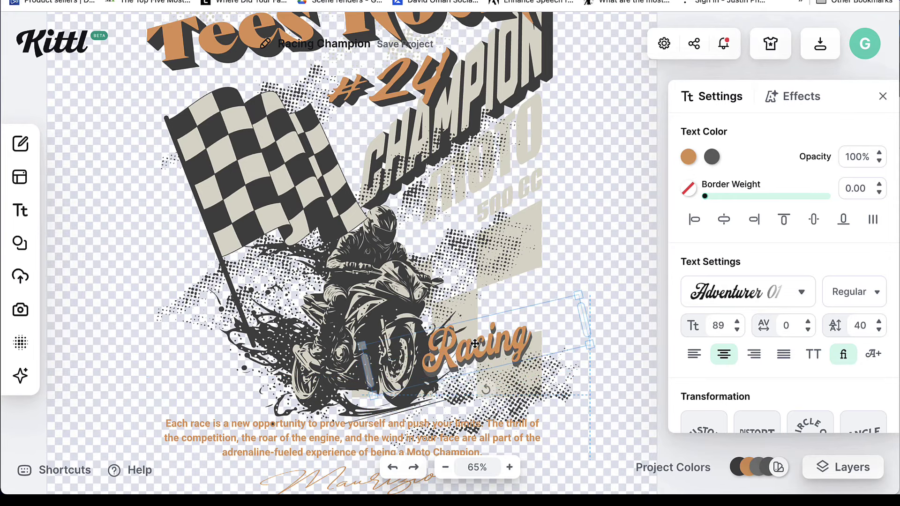
left_click(561, 273)
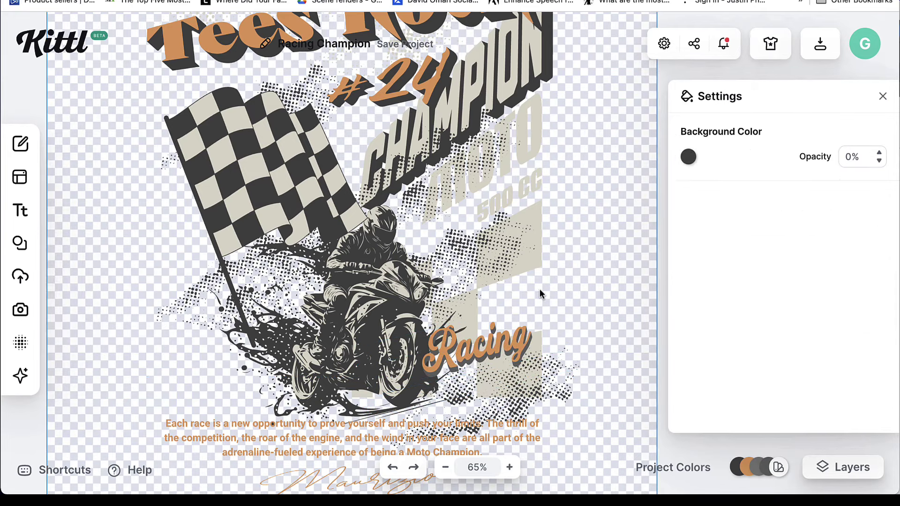
left_click(881, 96)
left_click(583, 201)
left_click(883, 97)
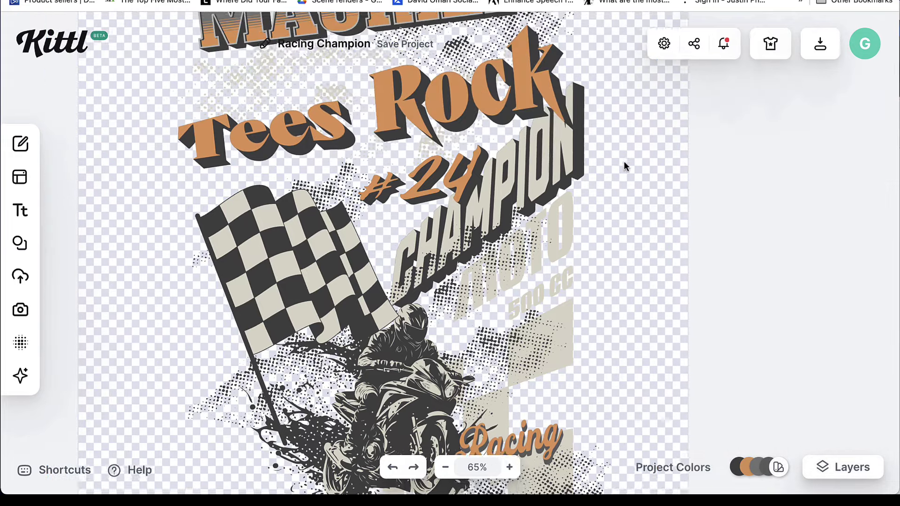
scroll(623, 161, "down", 3)
scroll(623, 162, "up", 5)
scroll(624, 161, "down", 6)
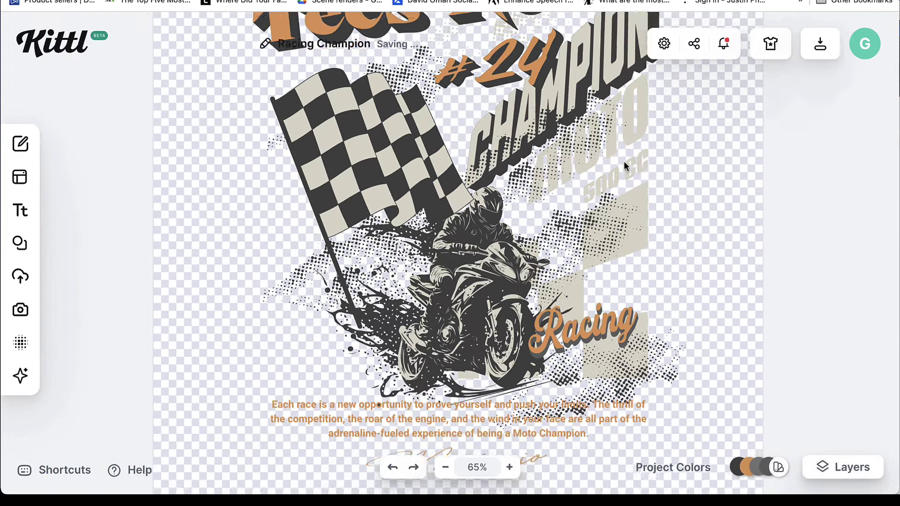
scroll(623, 161, "up", 5)
scroll(623, 161, "down", 5)
scroll(623, 161, "left", 3)
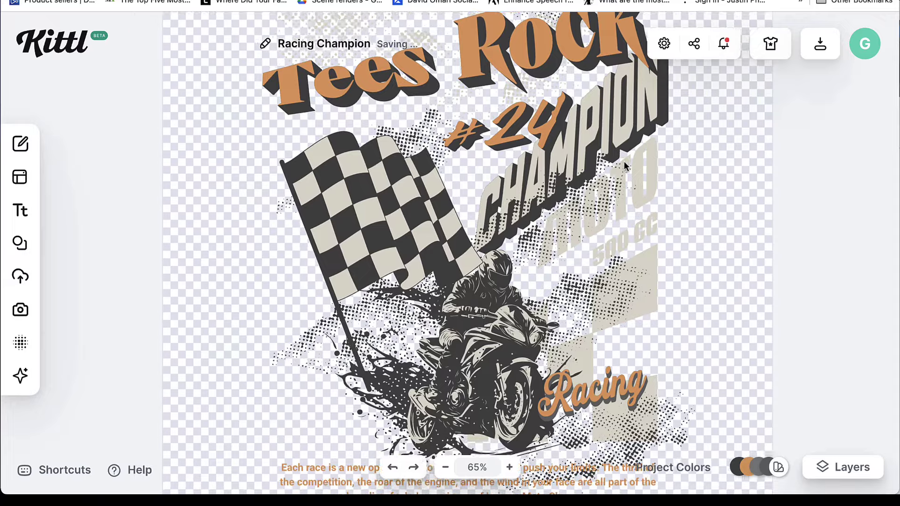
scroll(623, 165, "up", 1)
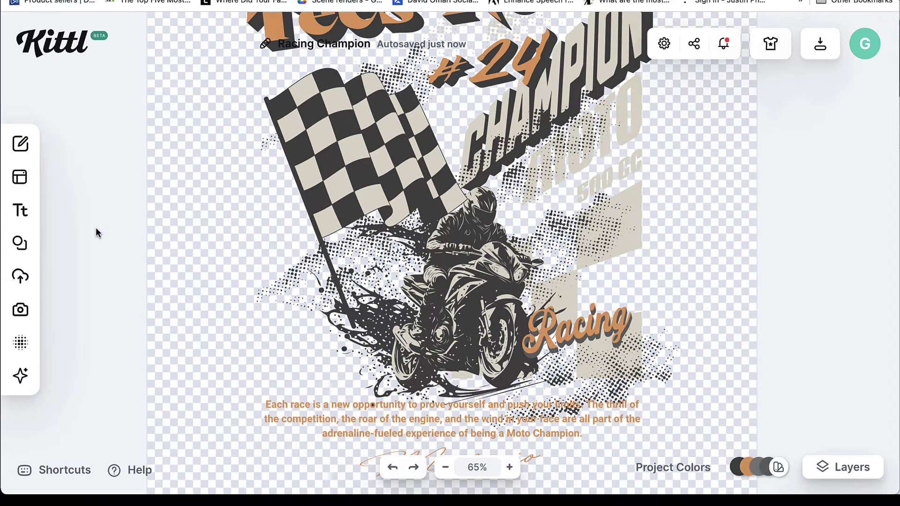
Step: Browse the trending photos in the photo library and close it without adding any
mouse_move(38, 162)
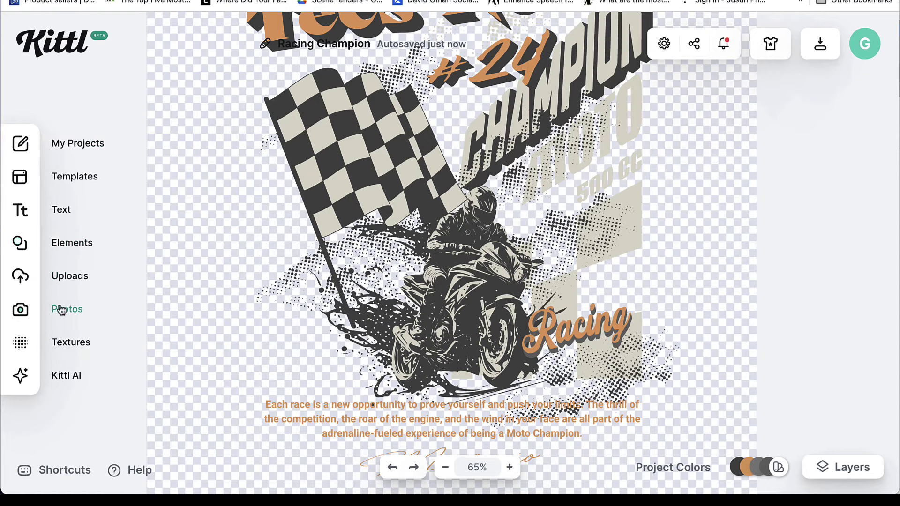
left_click(71, 318)
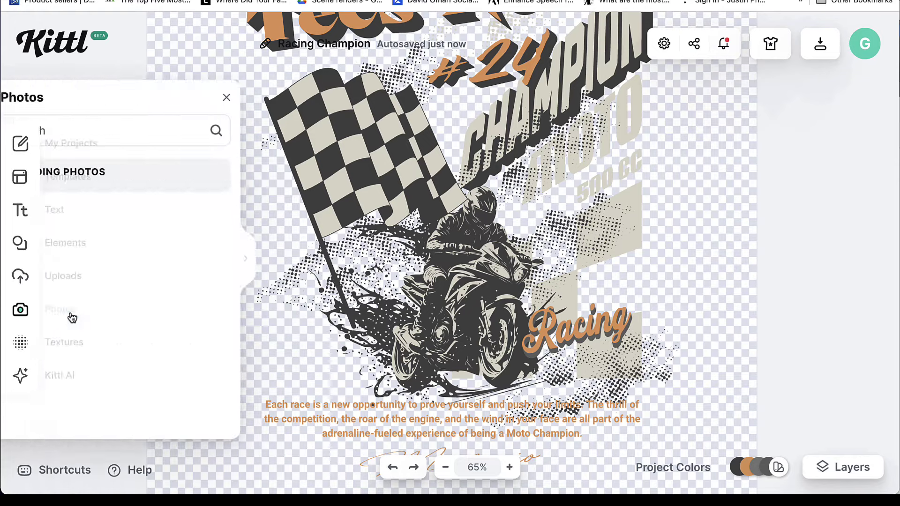
scroll(145, 364, "down", 1)
scroll(145, 364, "down", 5)
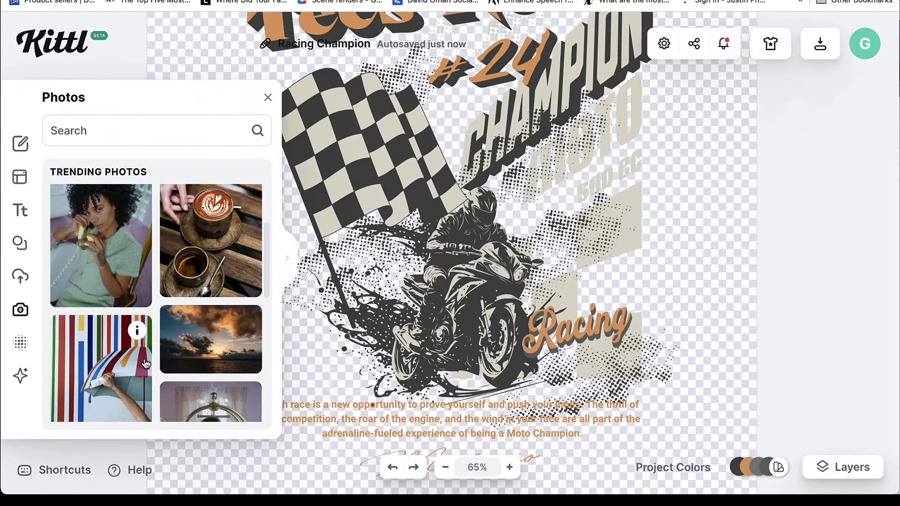
scroll(145, 364, "up", 2)
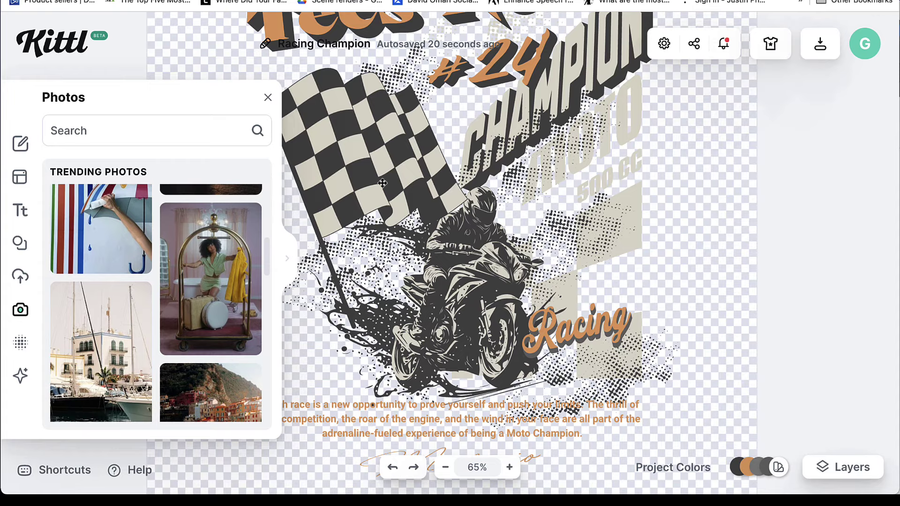
left_click(267, 97)
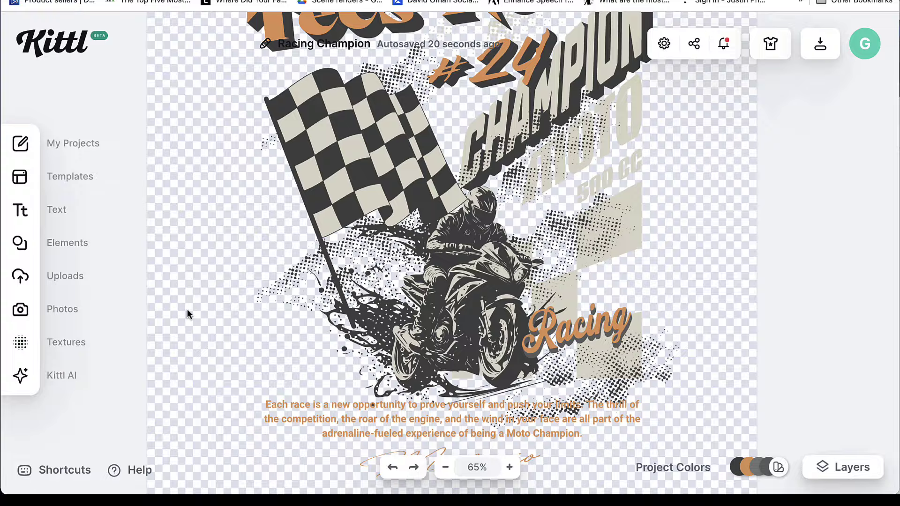
scroll(188, 313, "down", 5)
scroll(188, 313, "up", 8)
scroll(188, 313, "right", 2)
scroll(187, 312, "down", 3)
scroll(187, 312, "left", 4)
scroll(186, 312, "up", 6)
scroll(187, 311, "right", 3)
scroll(409, 269, "down", 3)
scroll(409, 269, "down", 2)
scroll(409, 269, "right", 1)
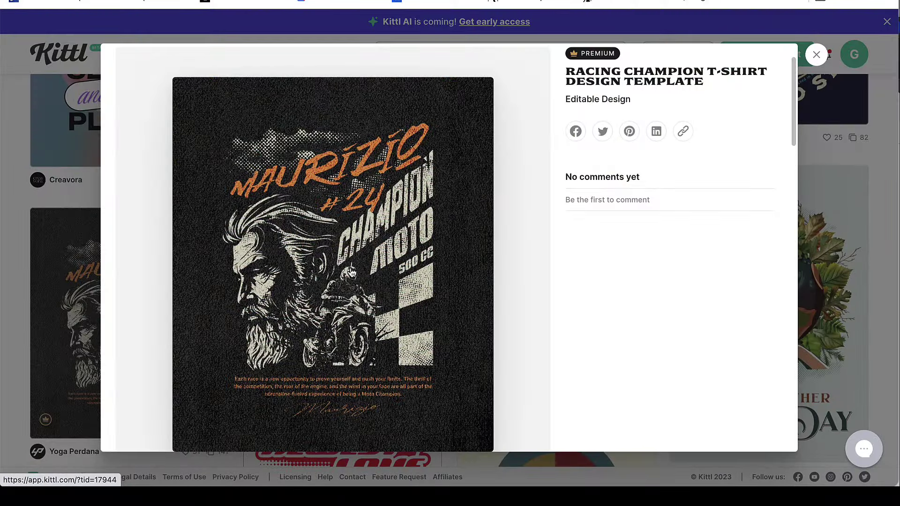
Step: Open the Racing Champion T-Shirt Design Template in the editor and show its layers
left_click(381, 259)
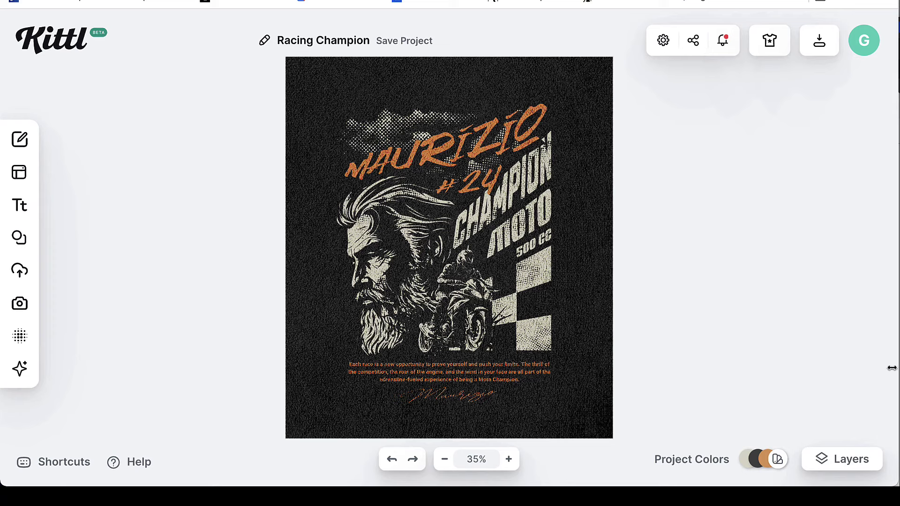
left_click(845, 462)
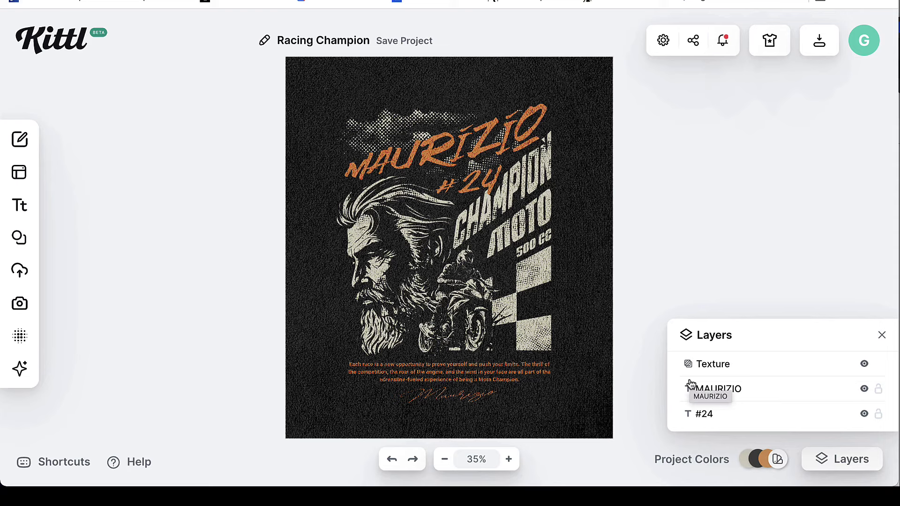
Step: Look through the template's layer list and select the grouped artwork containing the checkered panel
scroll(790, 398, "down", 3)
scroll(791, 399, "up", 2)
left_click(534, 273)
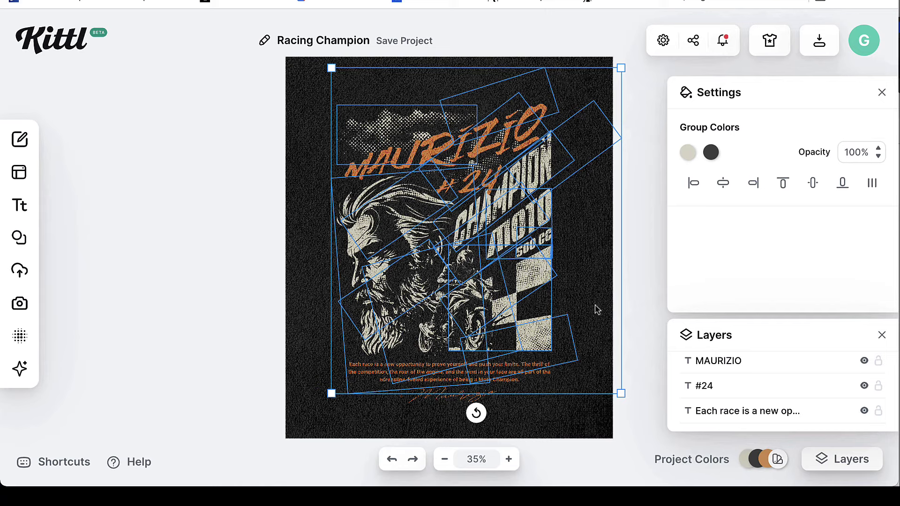
Step: Find and select the Texture layer in the template's layer list
scroll(765, 367, "down", 2)
scroll(774, 390, "down", 1)
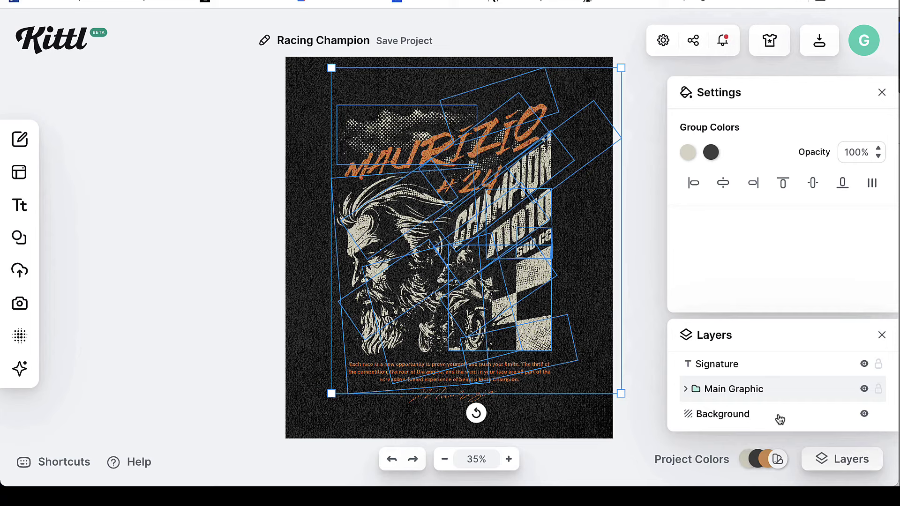
scroll(774, 402, "up", 1)
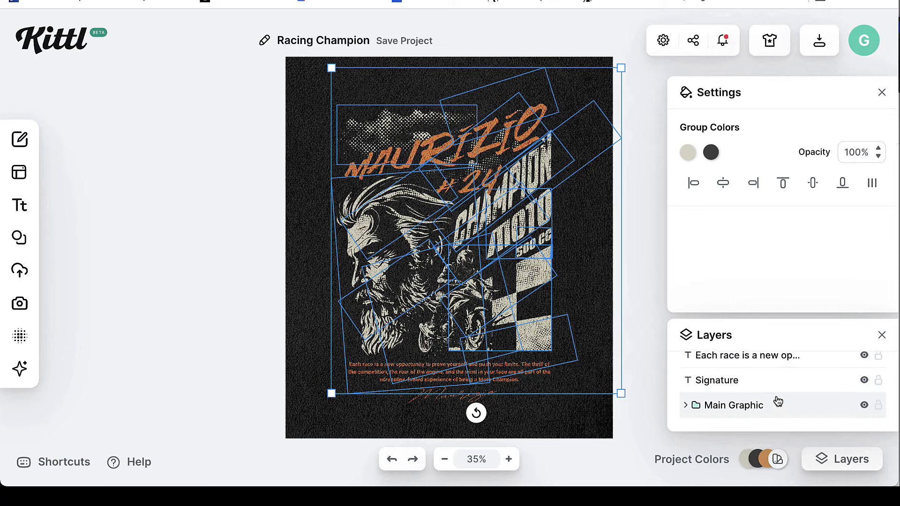
scroll(777, 402, "up", 1)
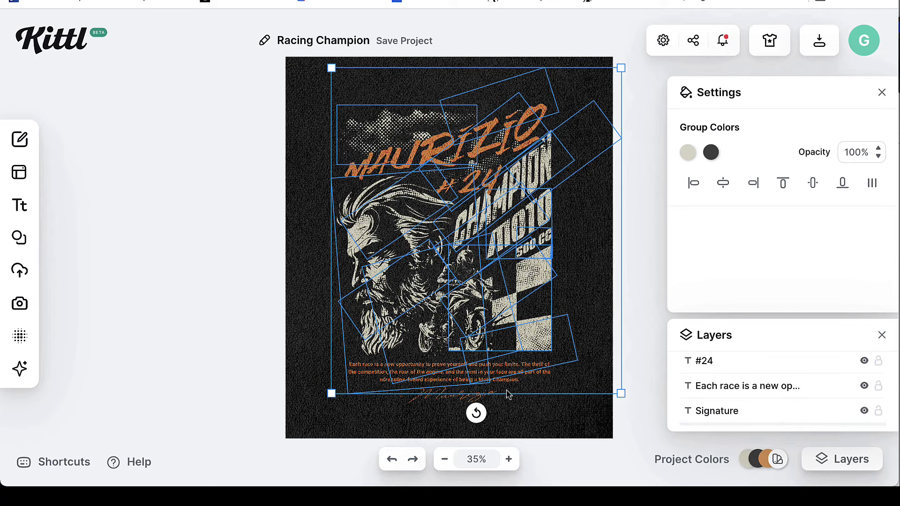
scroll(712, 385, "up", 1)
scroll(691, 380, "up", 1)
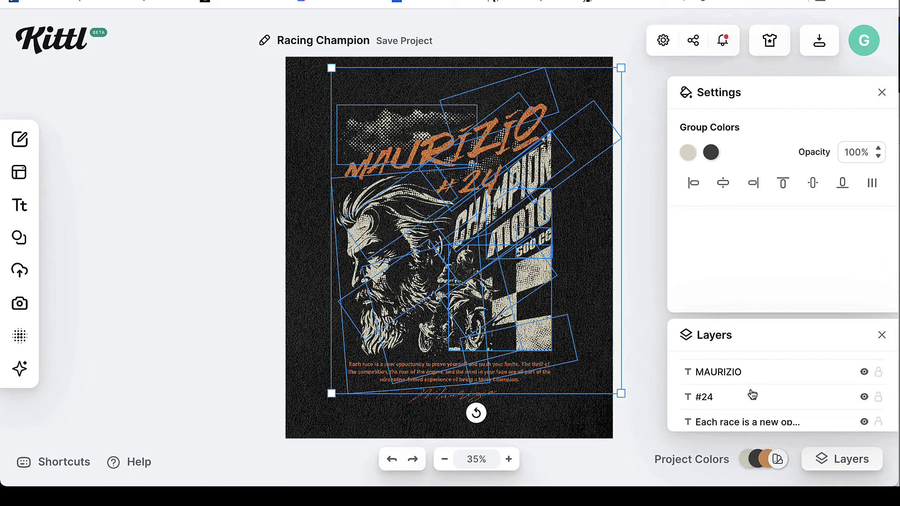
scroll(773, 396, "up", 1)
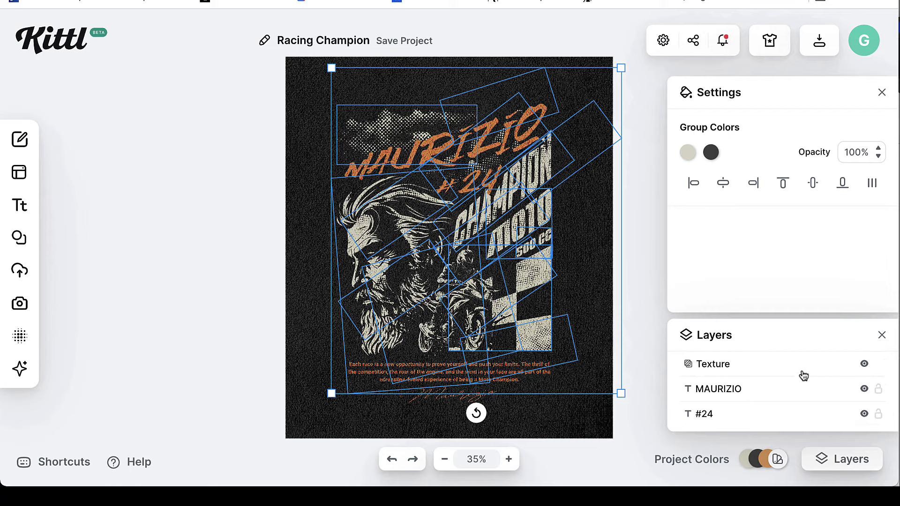
left_click(740, 365)
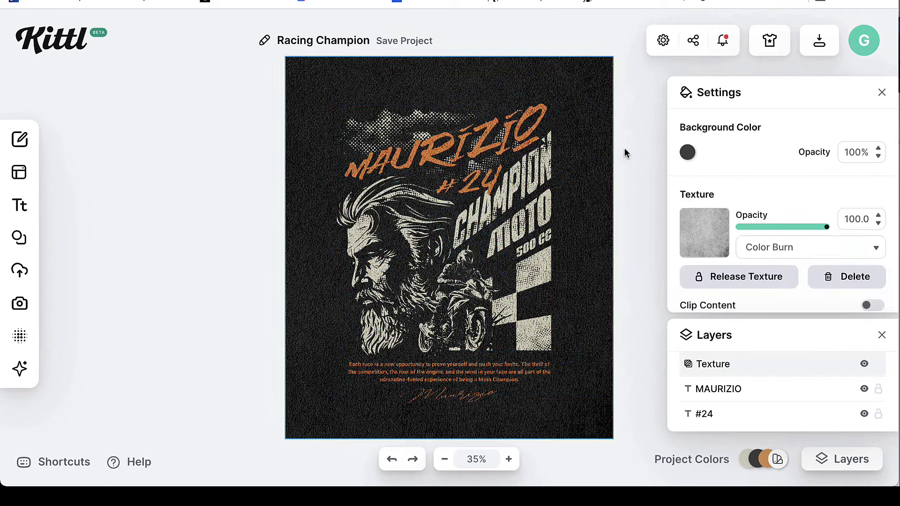
Step: Lower the background texture's opacity to 0 for comparison and raise it back to 96.2
left_click(587, 135)
left_click(583, 88)
left_click_drag(826, 232, 737, 229)
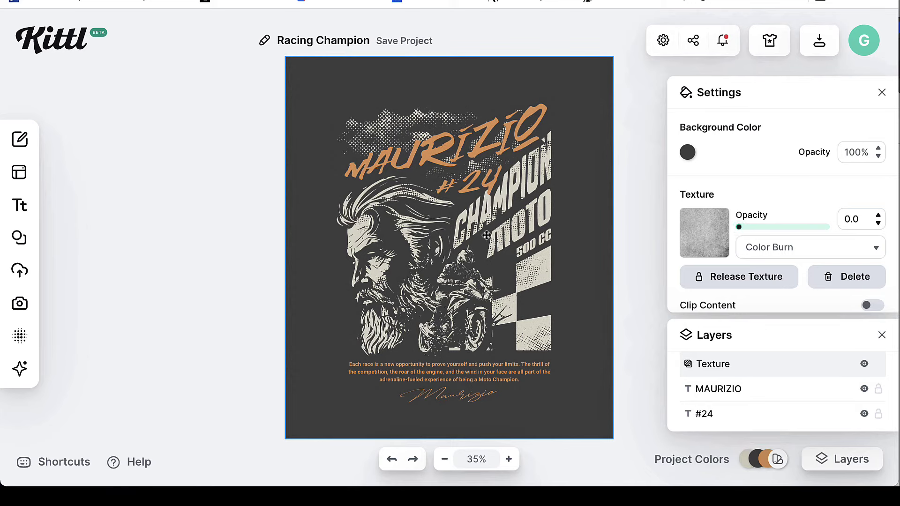
left_click_drag(740, 233, 821, 235)
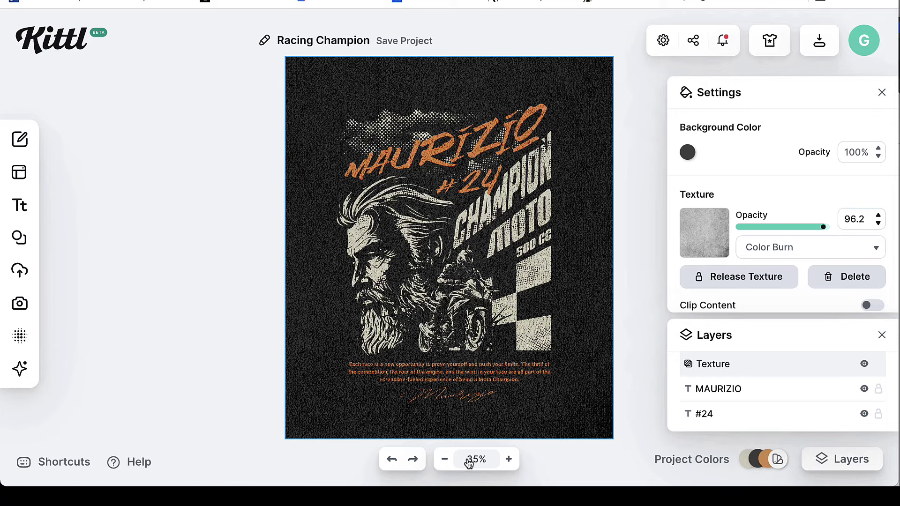
Step: Try the Normal blending mode on the texture and return it to Color Burn
left_click(508, 459)
left_click(509, 458)
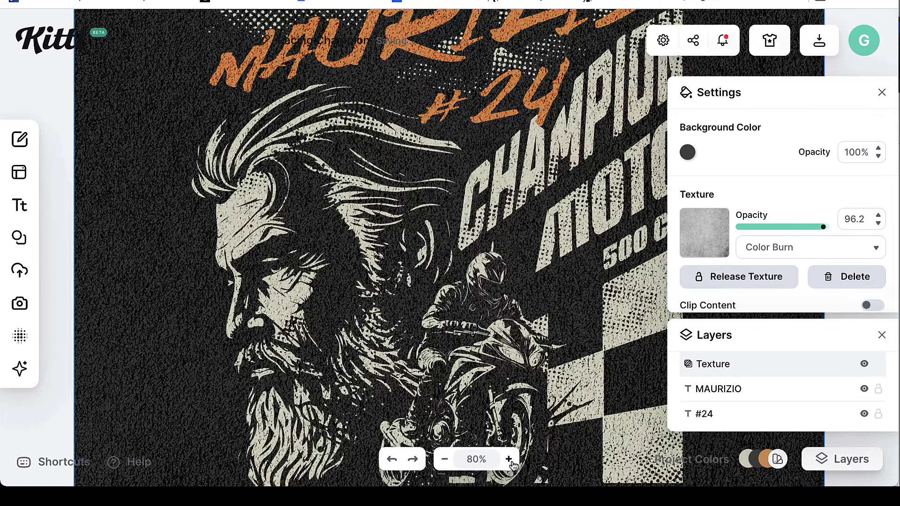
scroll(559, 337, "down", 3)
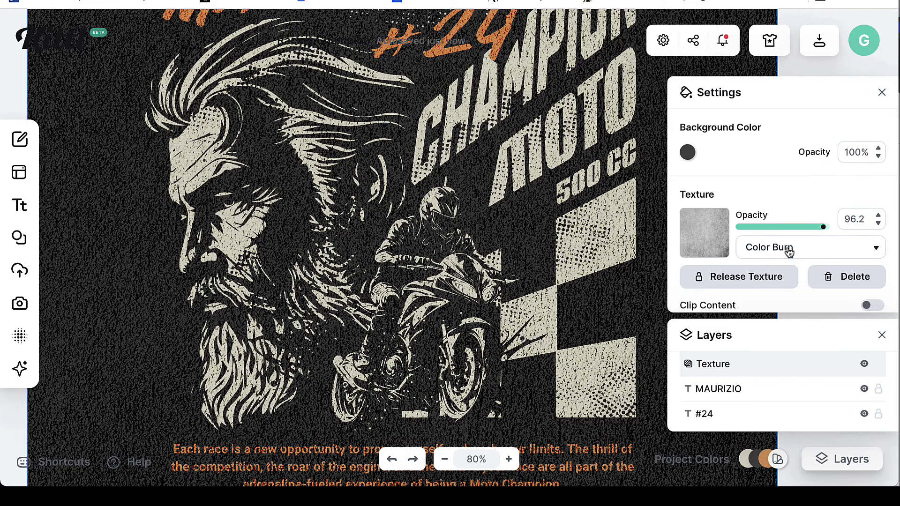
left_click(849, 254)
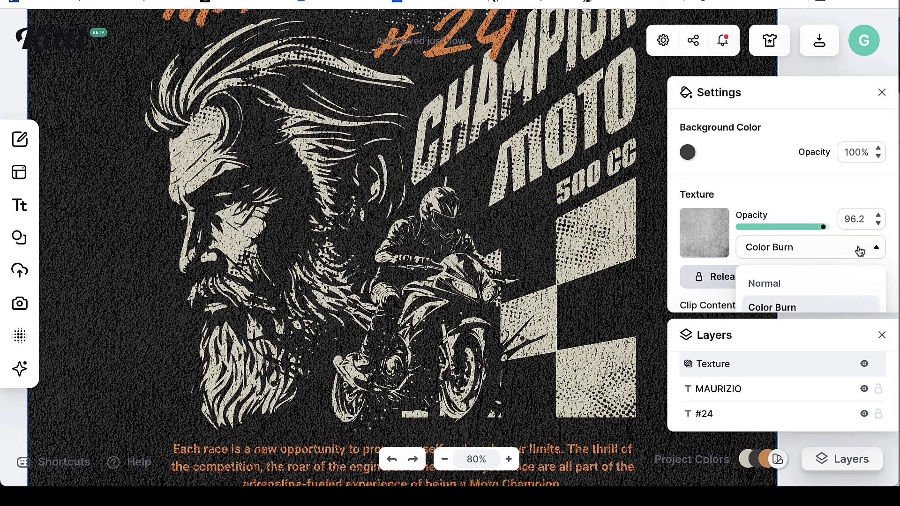
left_click(780, 288)
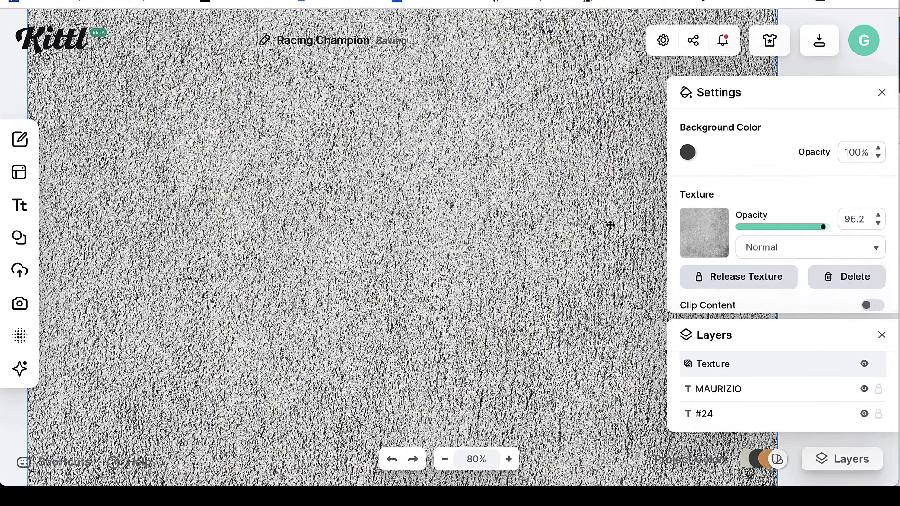
left_click(875, 248)
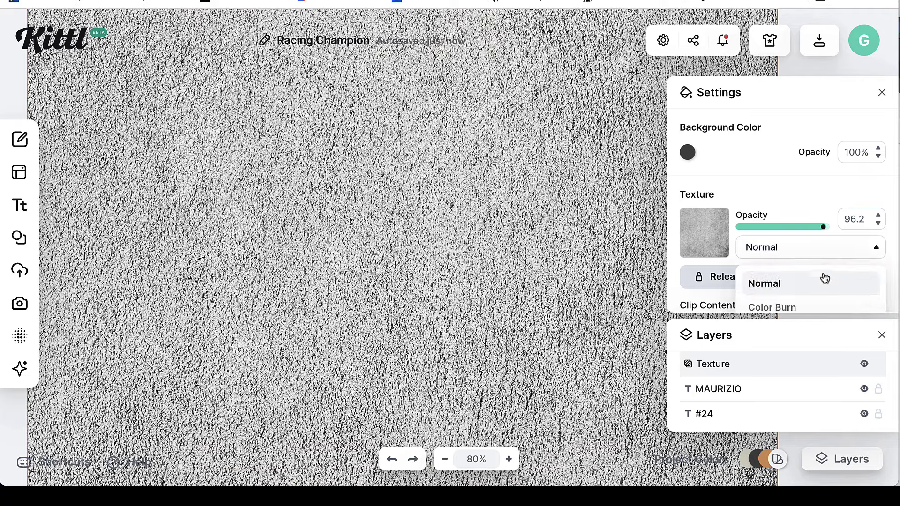
left_click(809, 307)
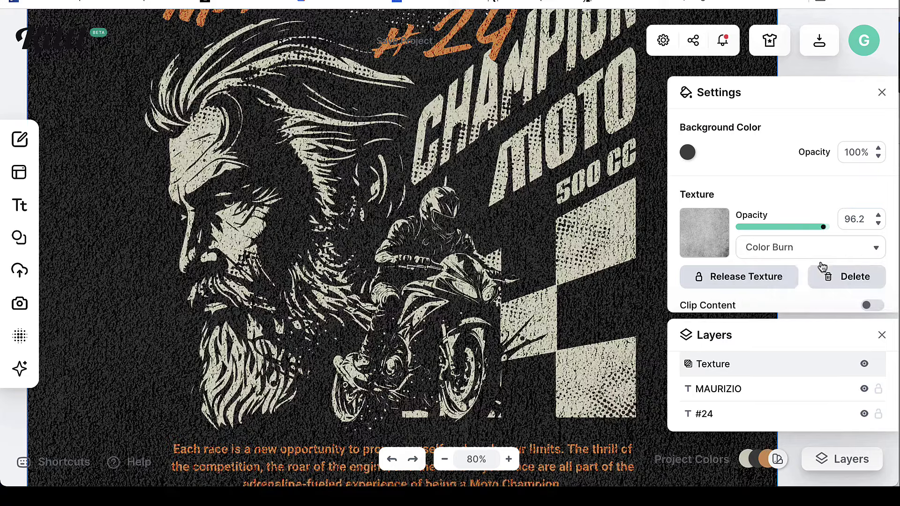
Step: Try the Multiply, Overlay and Soft Light blending modes on the texture and finish with Alpha Mask
scroll(806, 255, "down", 1)
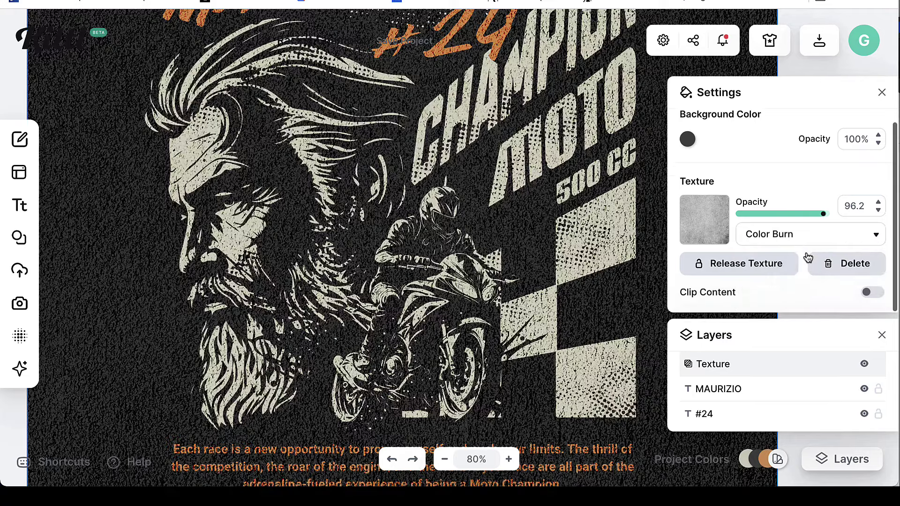
left_click(877, 234)
scroll(844, 276, "down", 3)
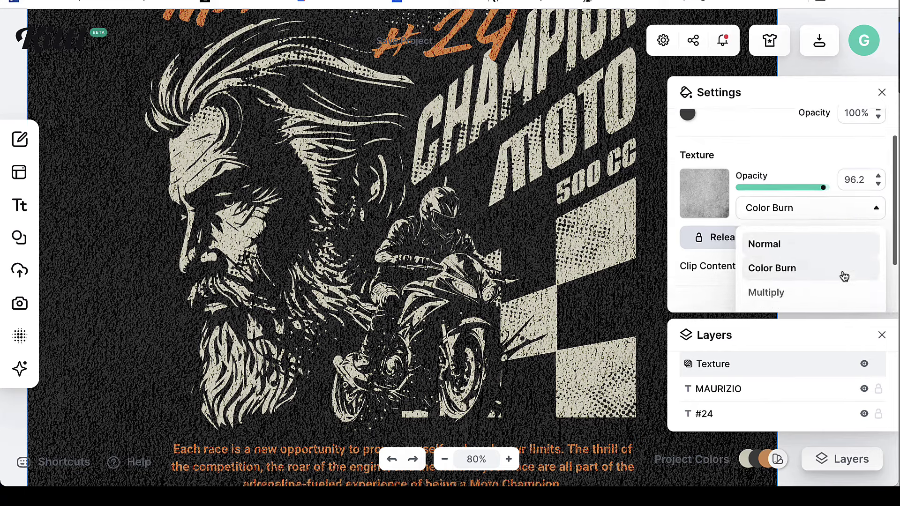
scroll(815, 246, "down", 1)
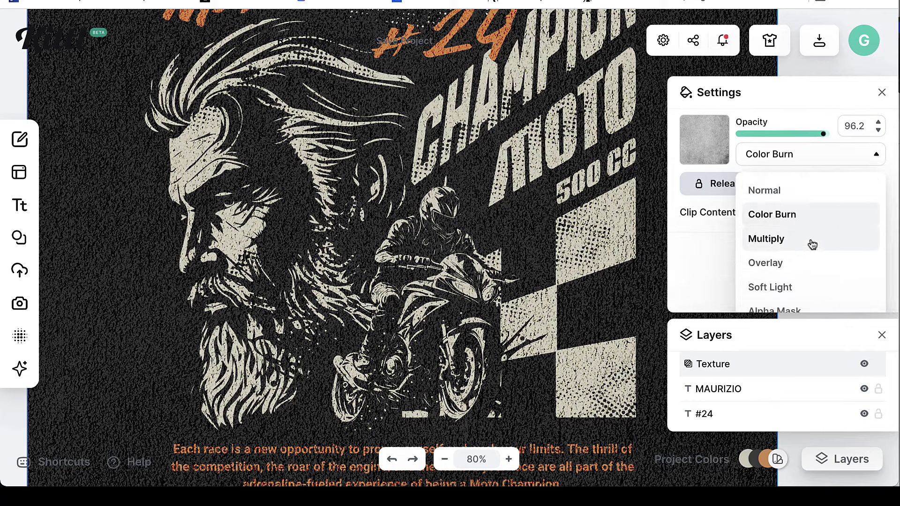
left_click(812, 240)
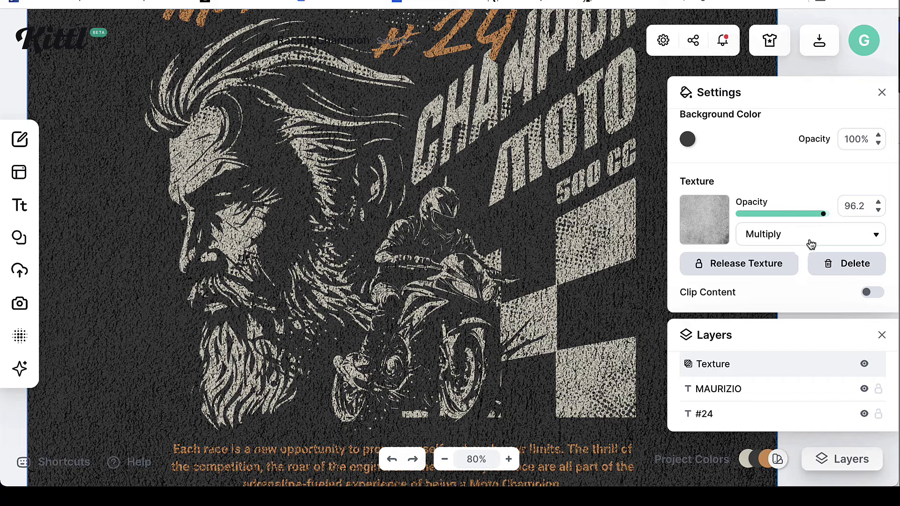
left_click(872, 237)
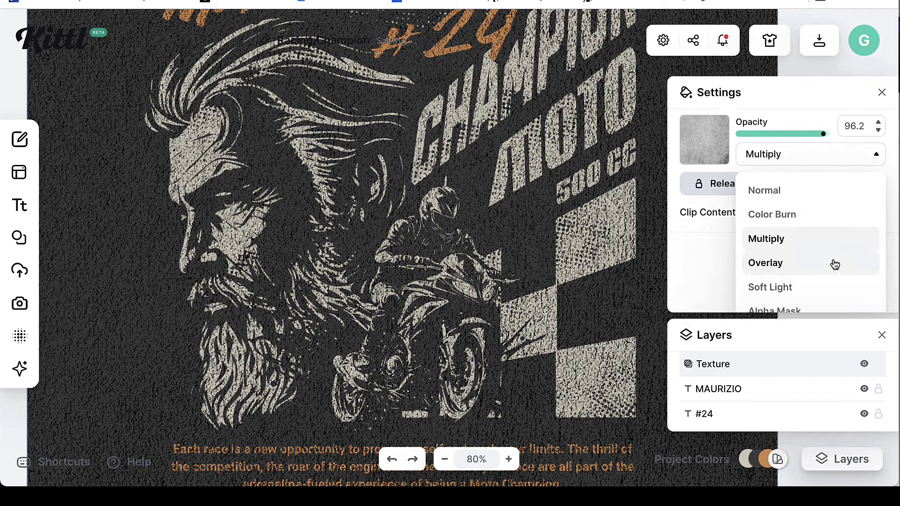
left_click(832, 263)
left_click(862, 237)
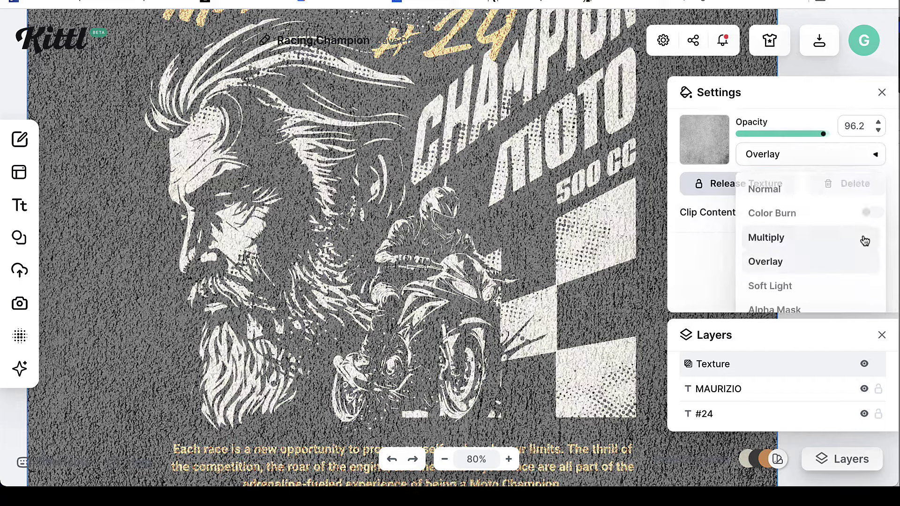
left_click(818, 287)
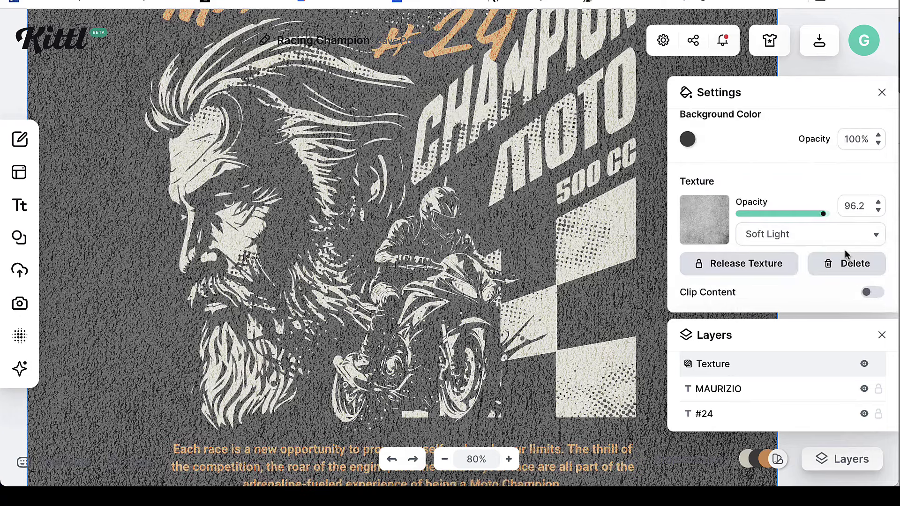
left_click(863, 238)
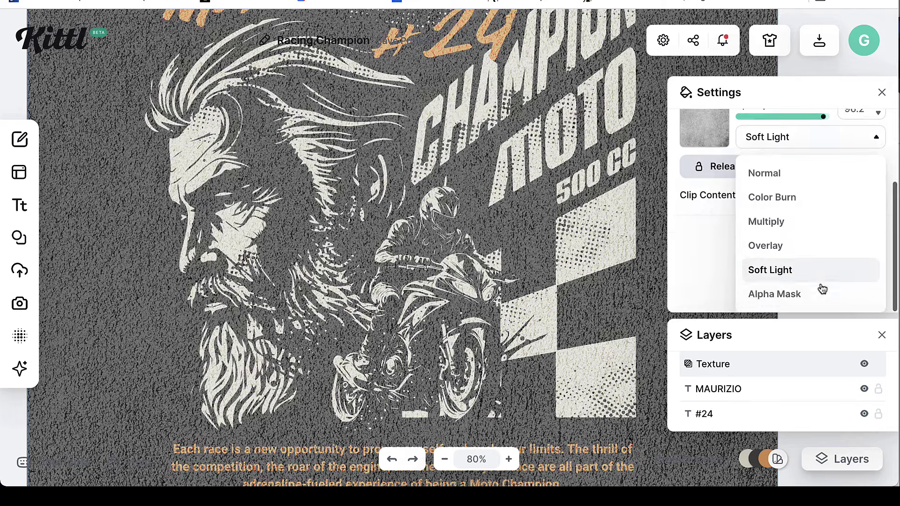
left_click(820, 294)
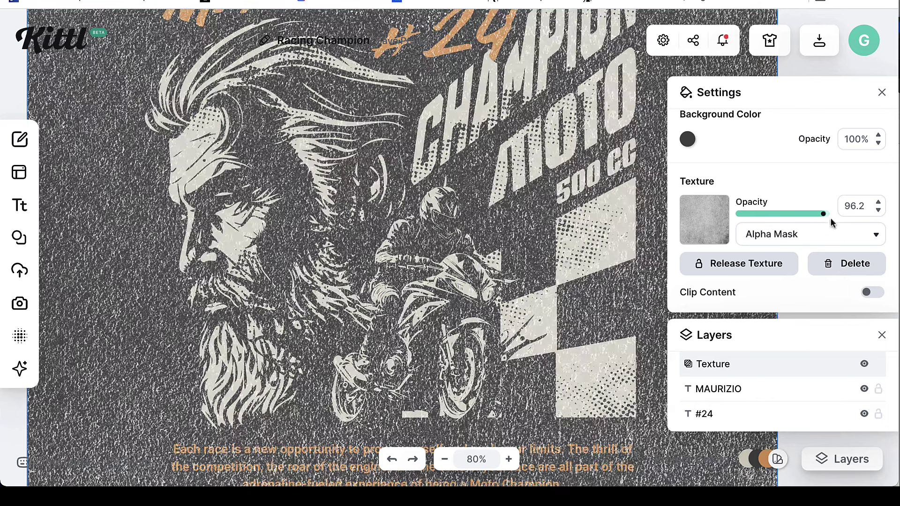
Step: Set the texture's blending mode back to Color Burn and its opacity to 86.1
left_click(840, 237)
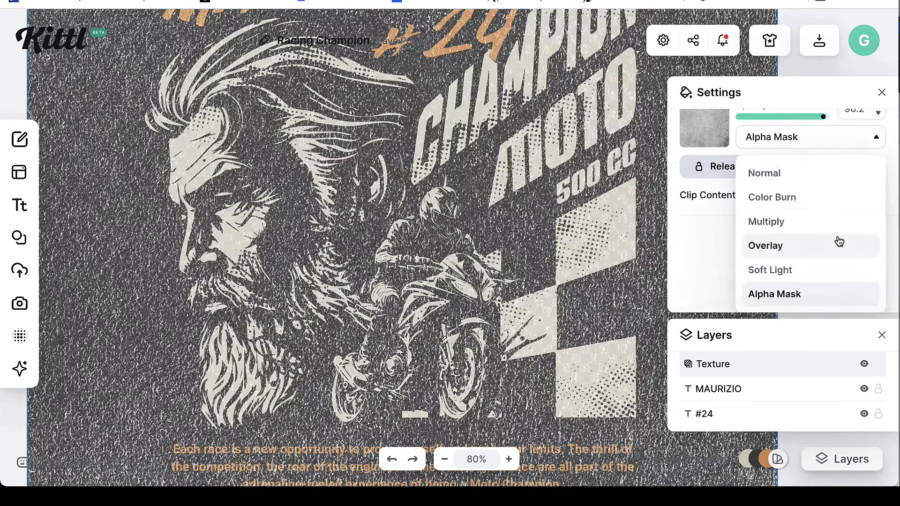
left_click(810, 200)
mouse_move(826, 219)
left_mouse_down()
mouse_move(752, 210)
mouse_move(816, 216)
left_mouse_up()
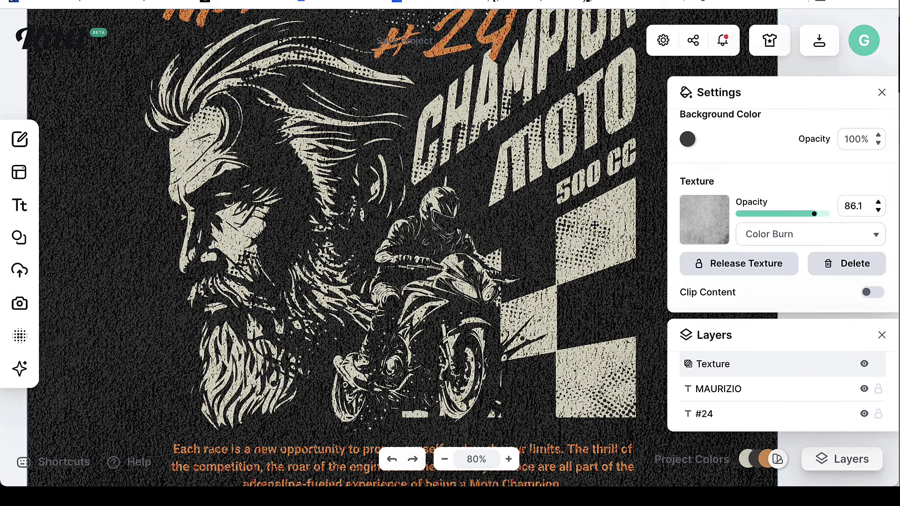
Step: Release the texture from the background as a separate image and look through its image settings
scroll(595, 225, "down", 3)
scroll(594, 225, "up", 3)
scroll(594, 225, "right", 2)
scroll(594, 224, "up", 2)
scroll(594, 225, "left", 1)
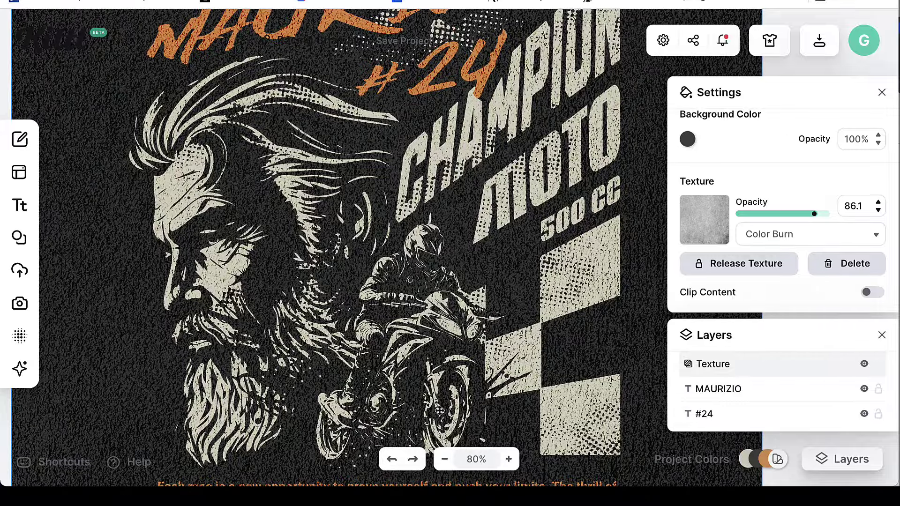
left_click(444, 460)
left_click(444, 459)
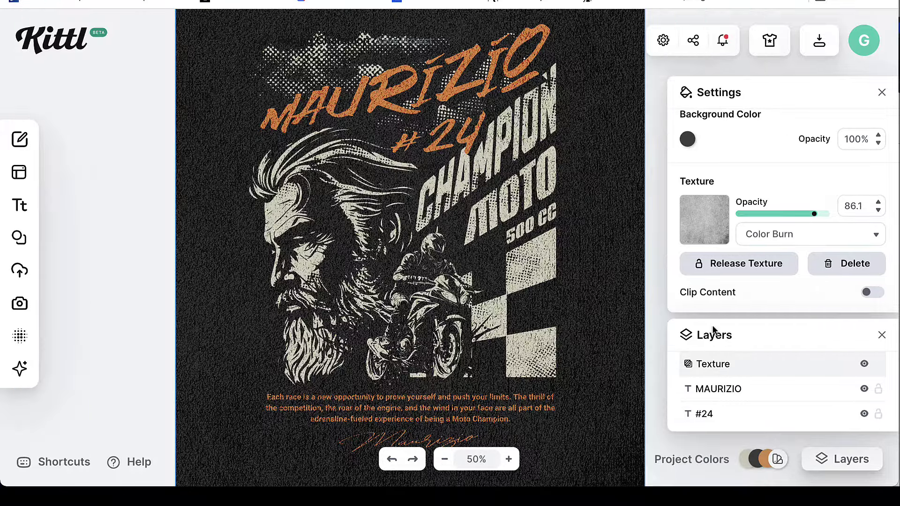
left_click(761, 268)
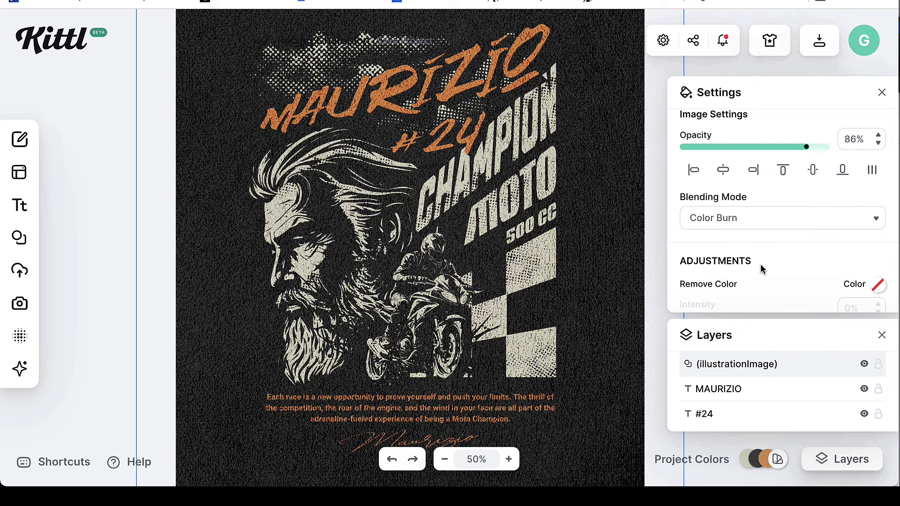
scroll(623, 191, "down", 5)
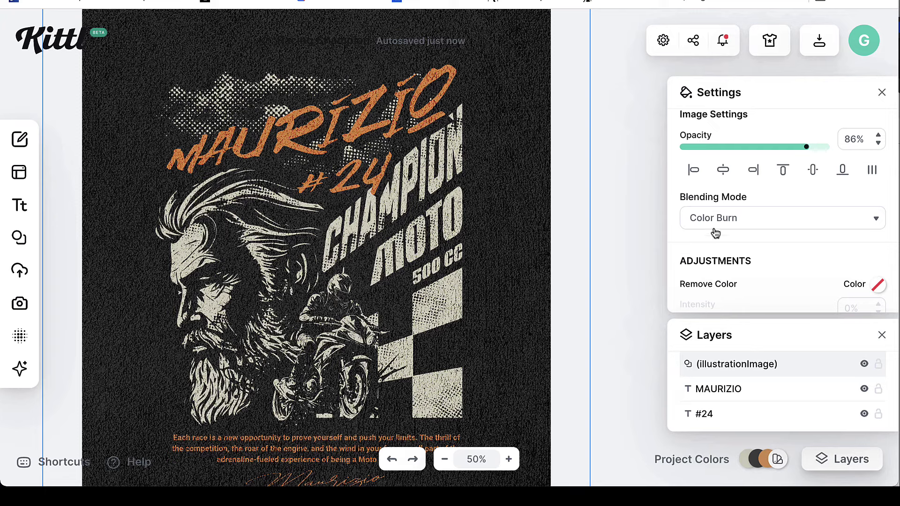
scroll(715, 233, "down", 3)
scroll(729, 226, "up", 4)
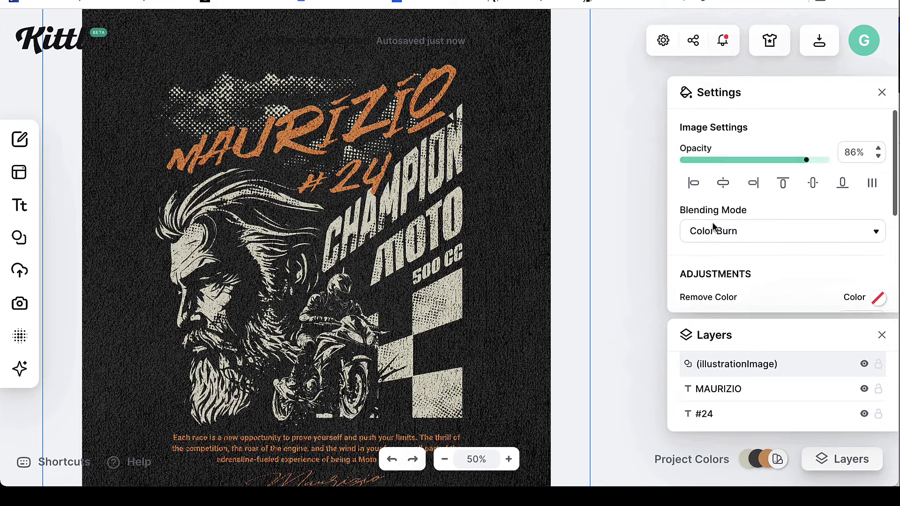
Step: Move the released texture image slightly to the left to uncover the background's edge, and delete it
mouse_move(520, 207)
left_mouse_down()
mouse_move(476, 209)
mouse_move(481, 226)
mouse_move(517, 212)
left_mouse_up()
left_click(537, 215)
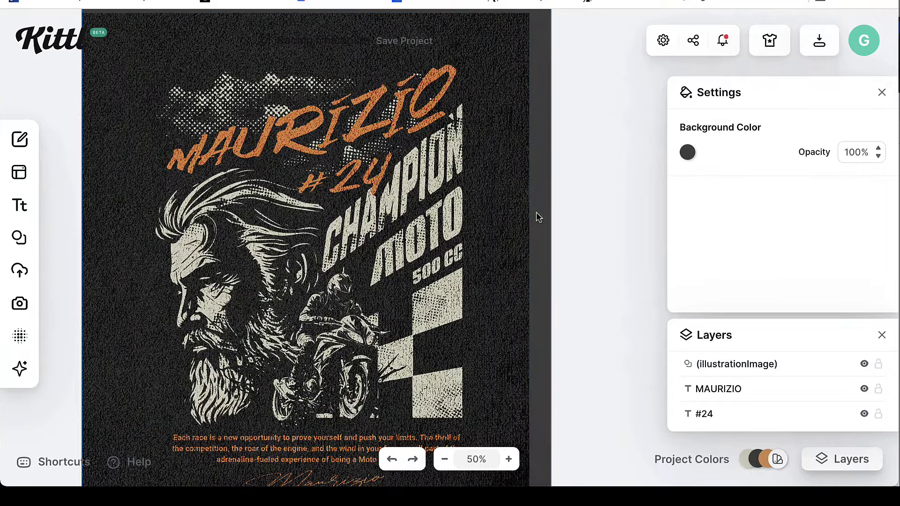
left_click(480, 222)
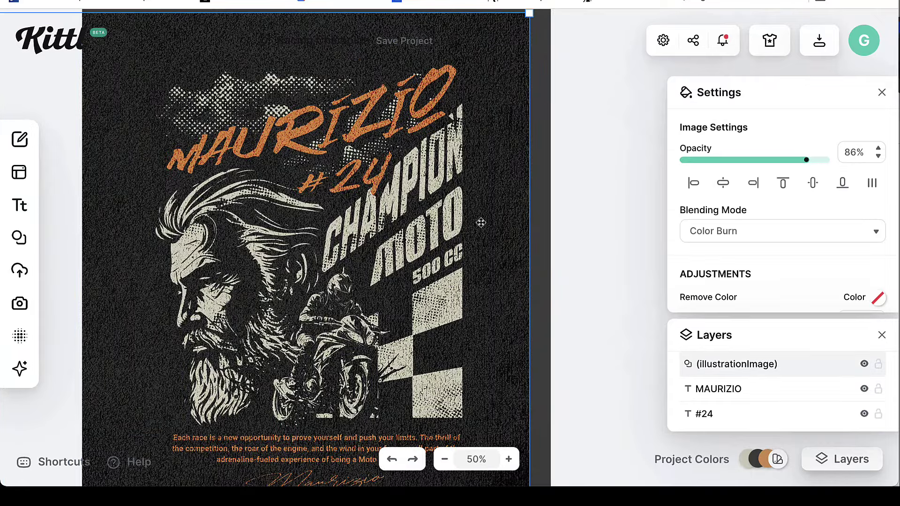
key("Delete")
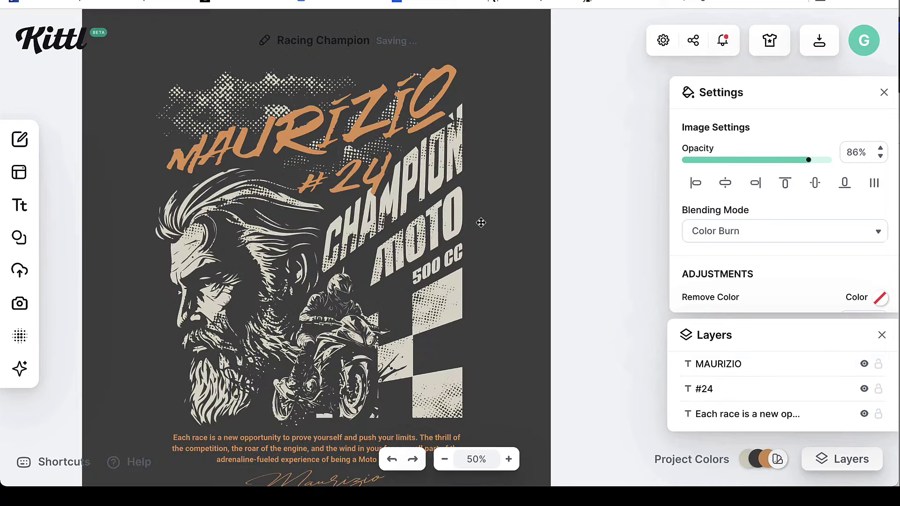
Step: Undo the texture image's deletion, move and release, going back to the Alpha Mask blending mode
key("ctrl+z")
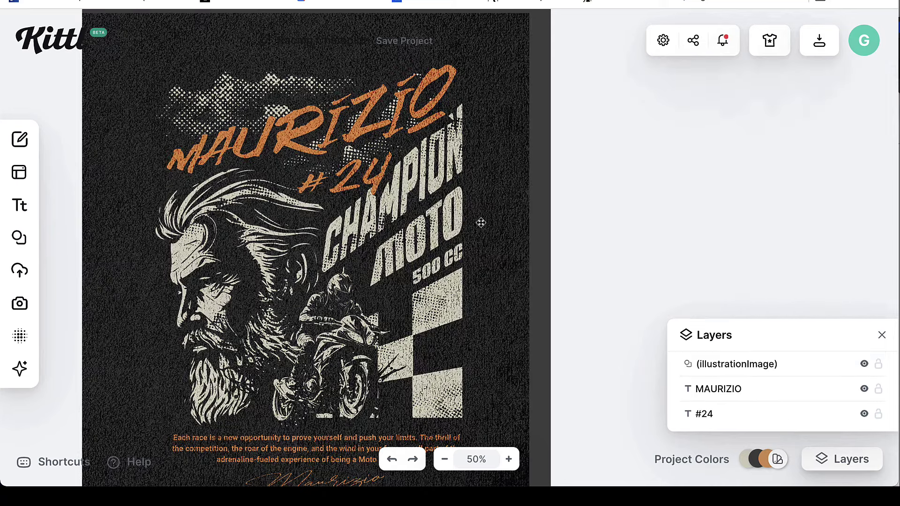
key("ctrl+z")
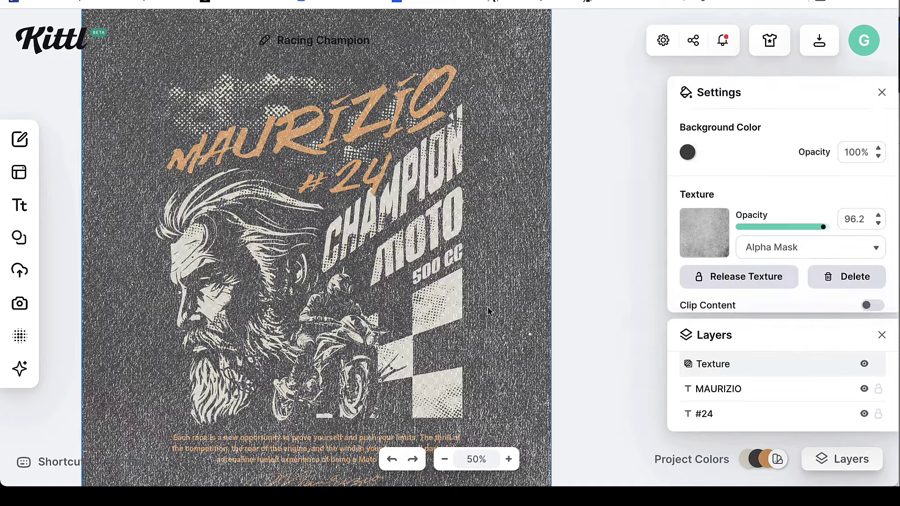
Step: Delete the background's current texture and apply the first grunge texture from the texture library
left_click(849, 282)
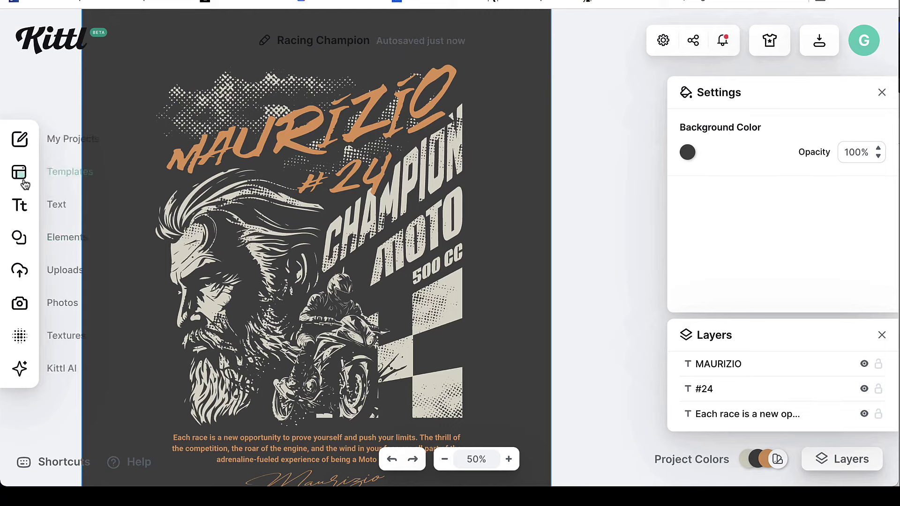
left_click(19, 338)
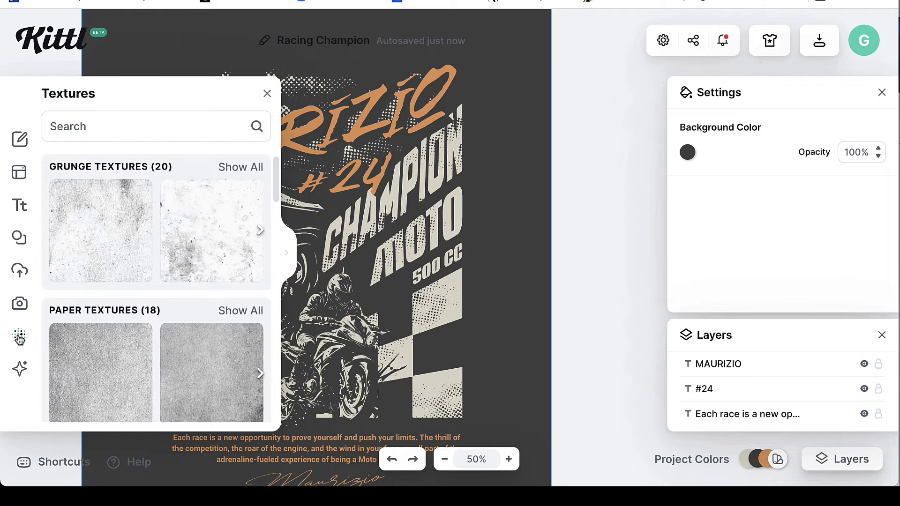
scroll(182, 318, "down", 6)
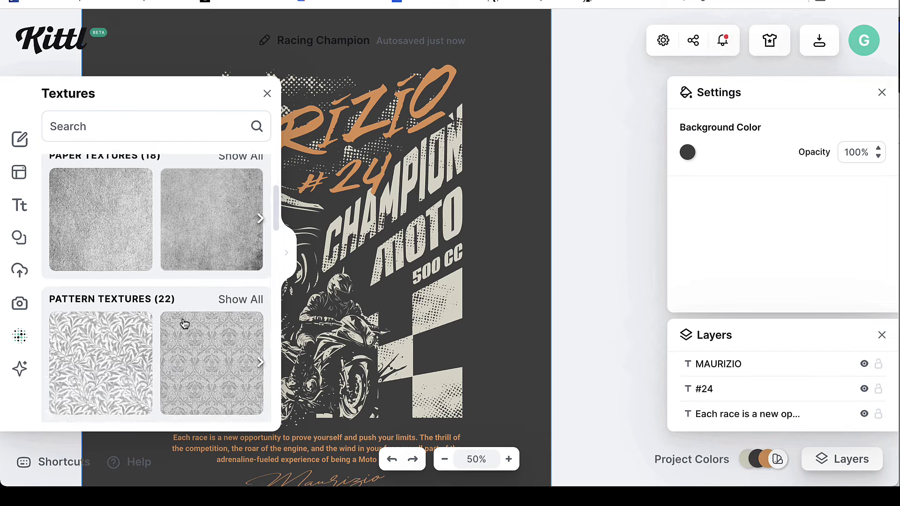
scroll(184, 323, "up", 6)
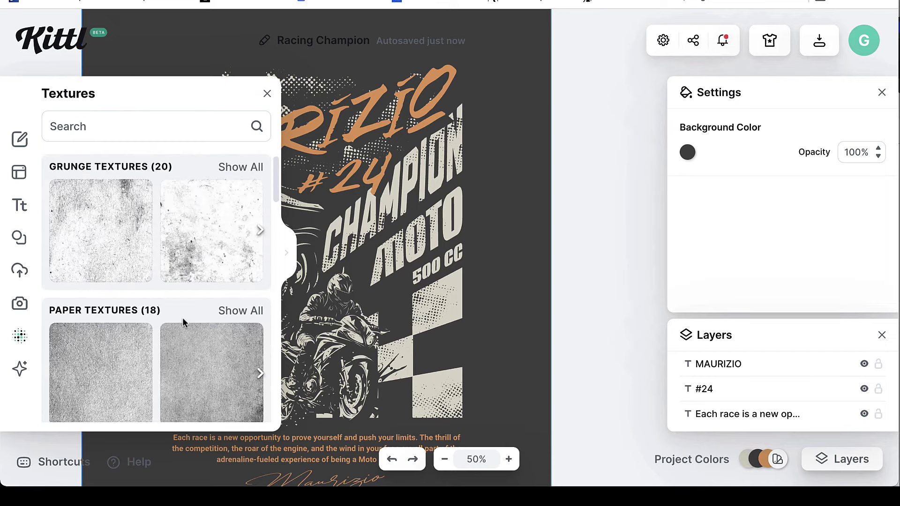
left_click(117, 238)
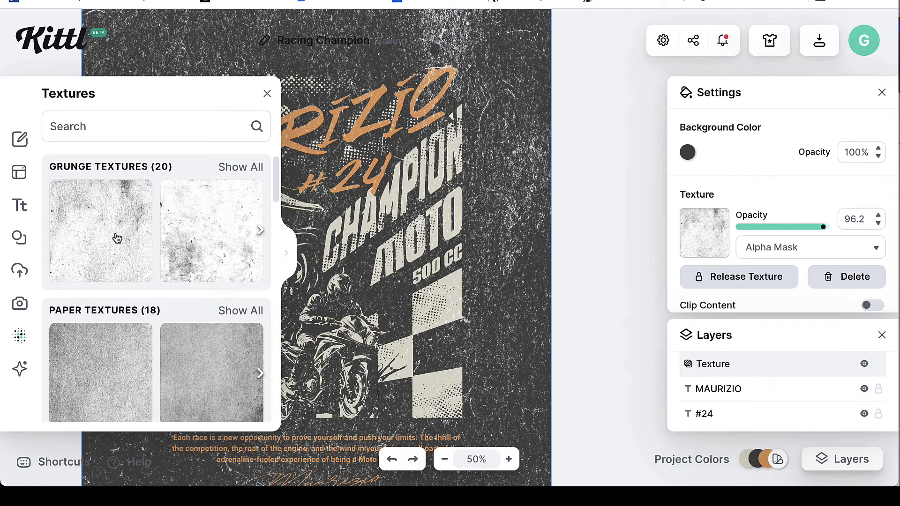
Step: Try two paper textures on the background, followed by the leaf and damask pattern textures
left_click(225, 345)
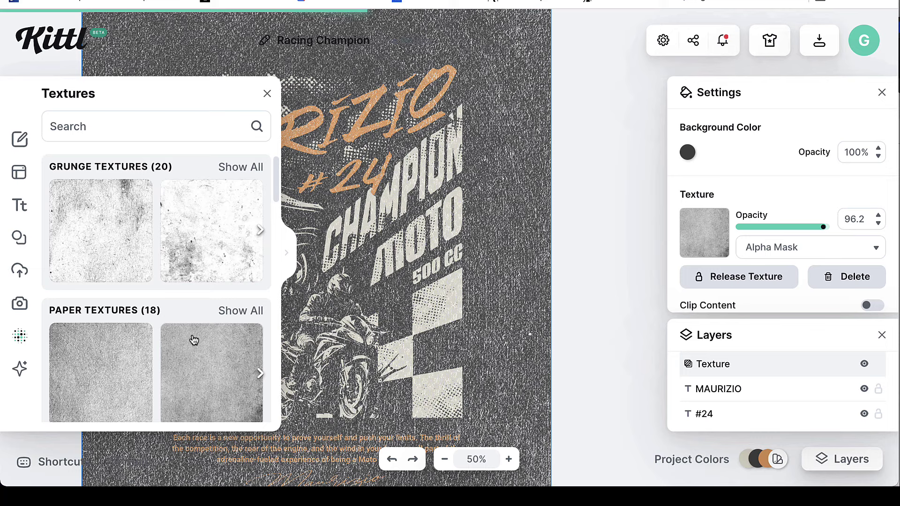
scroll(200, 359, "down", 1)
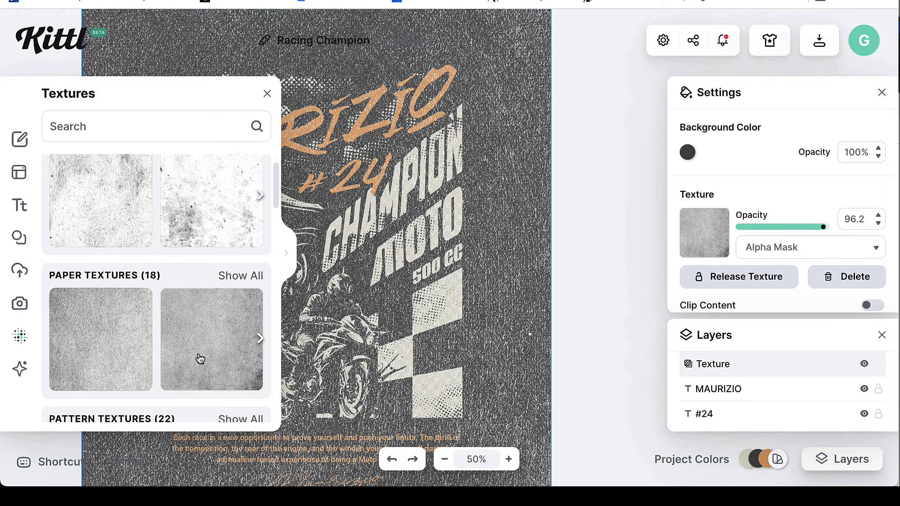
left_click(106, 334)
scroll(106, 334, "down", 5)
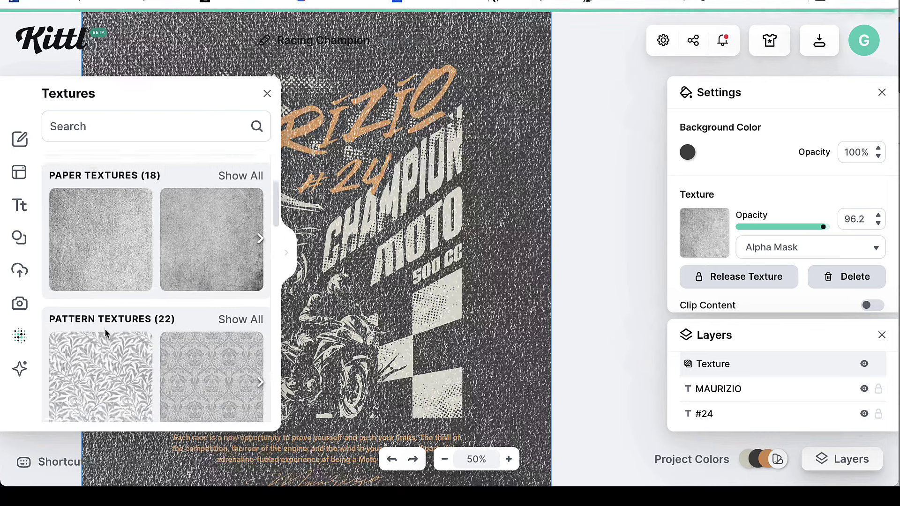
left_click(106, 335)
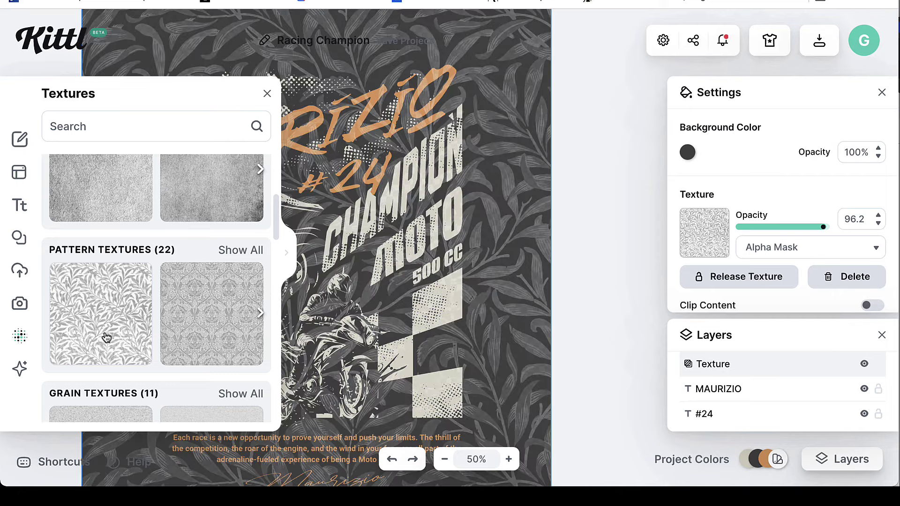
left_click(186, 334)
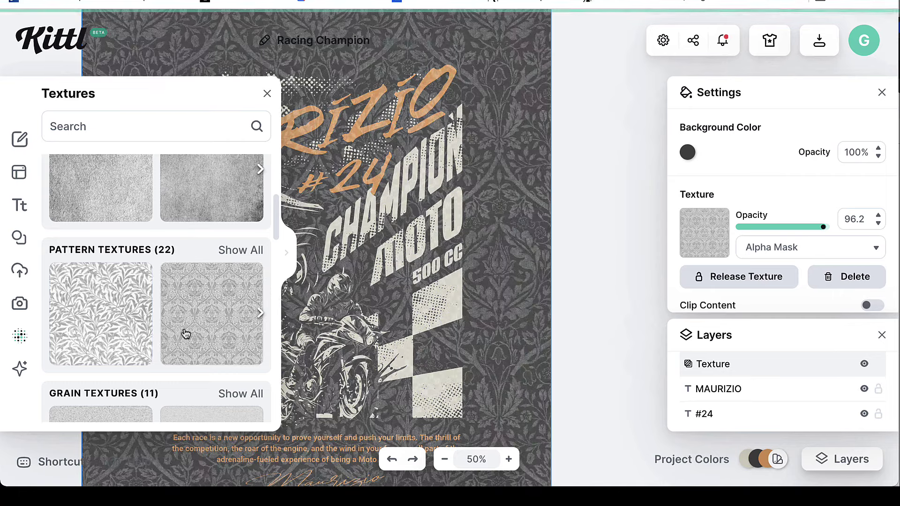
Step: Try the first two grain textures on the background, followed by the second and first crack textures
scroll(156, 331, "down", 1)
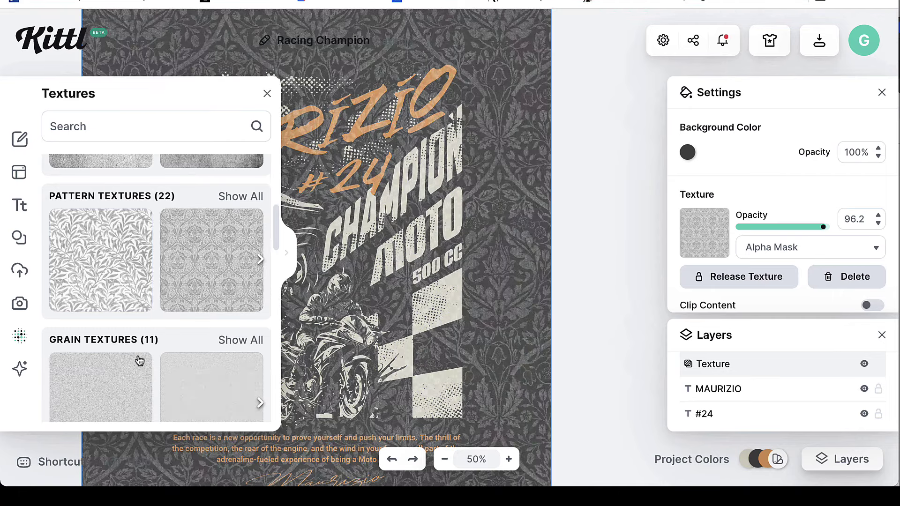
left_click(108, 372)
left_click(188, 392)
scroll(190, 392, "down", 1)
scroll(192, 392, "down", 4)
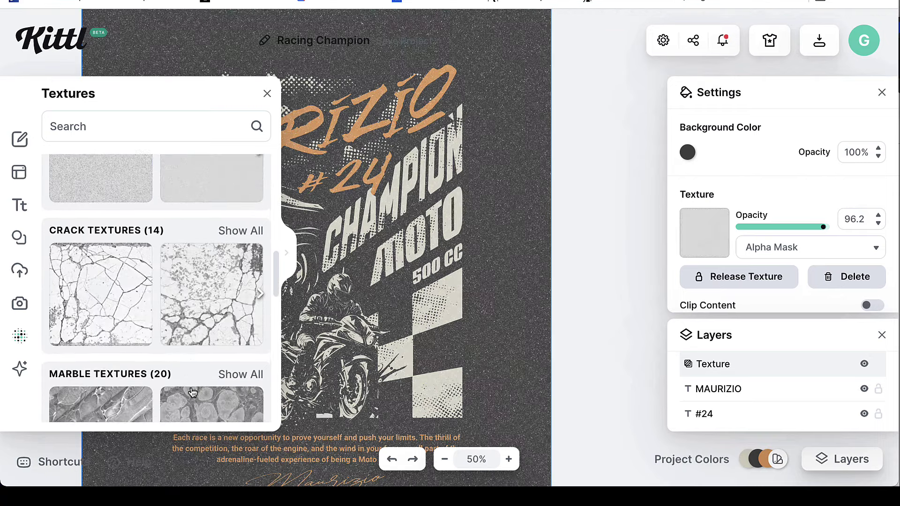
left_click(200, 287)
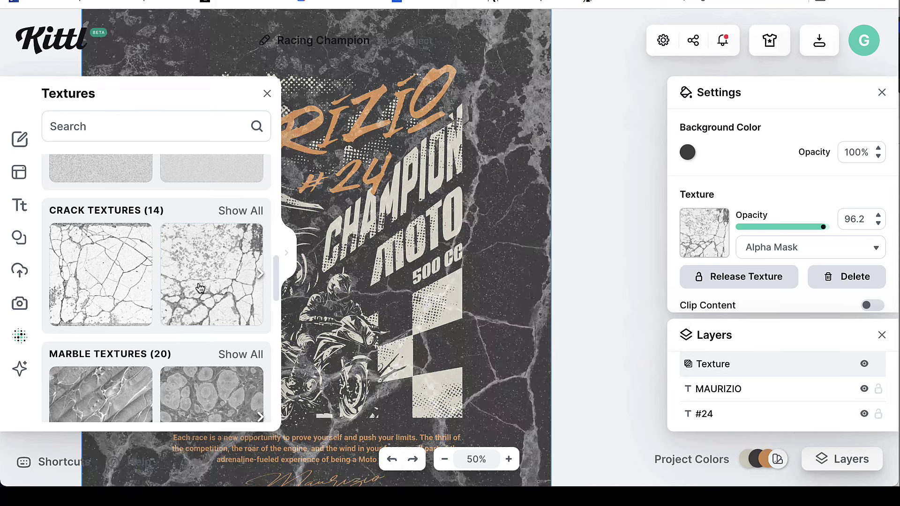
left_click(117, 281)
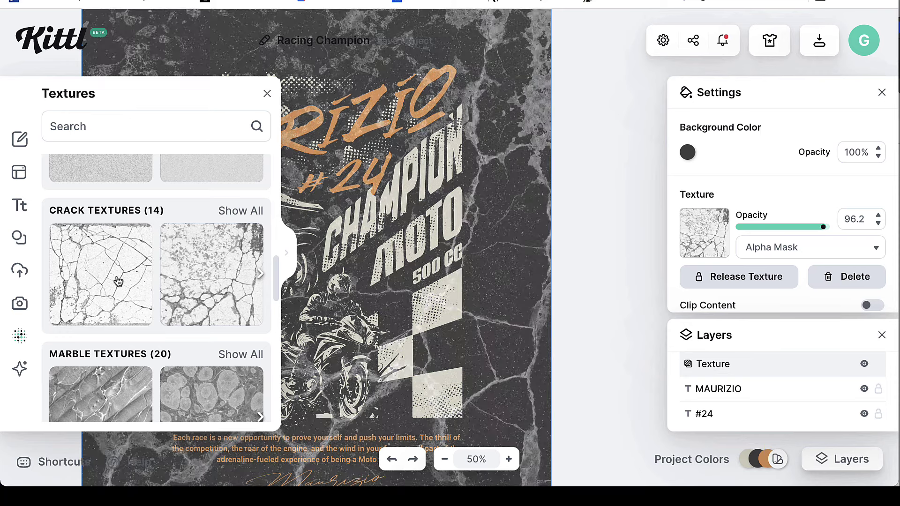
Step: Browse the remaining texture categories and apply the second brick texture to the background
scroll(164, 305, "down", 2)
scroll(164, 304, "up", 2)
scroll(164, 304, "up", 5)
scroll(164, 305, "down", 10)
scroll(164, 304, "down", 8)
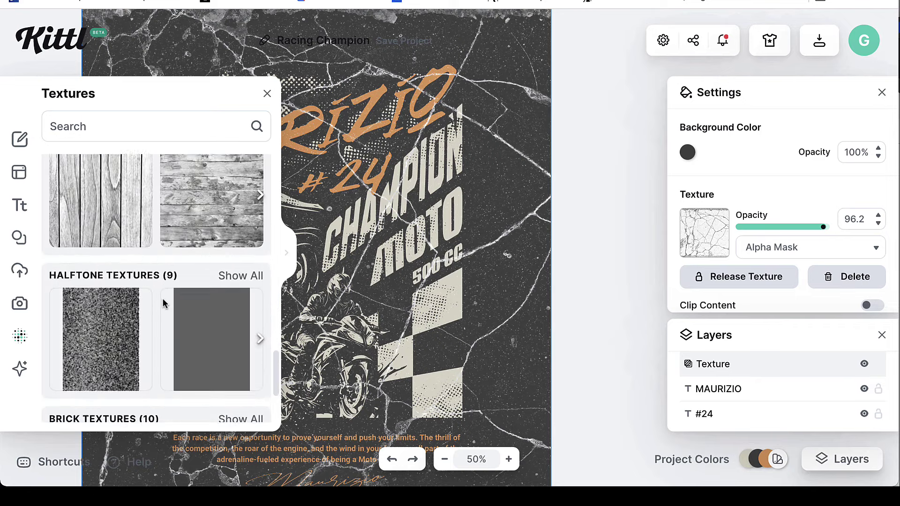
left_click(212, 325)
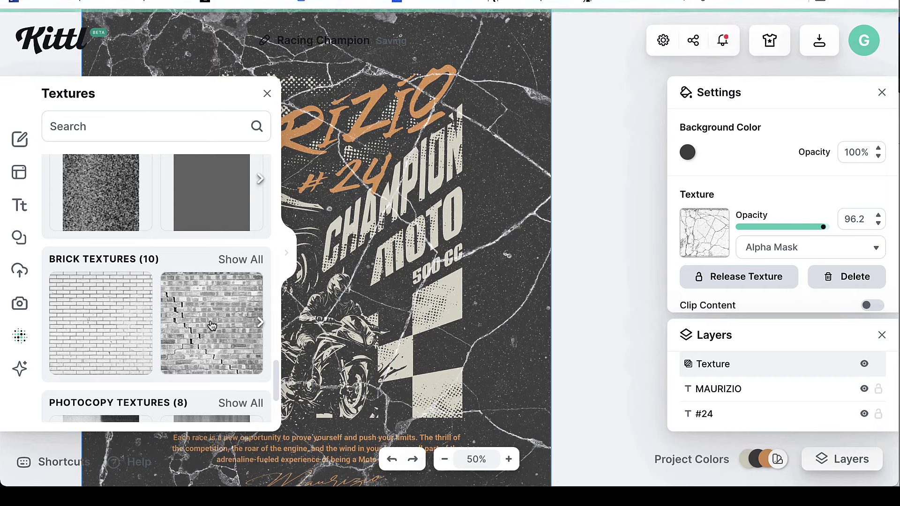
Step: Replace the brick texture with the first and finally the second grunge texture, and close the texture library
scroll(212, 325, "up", 12)
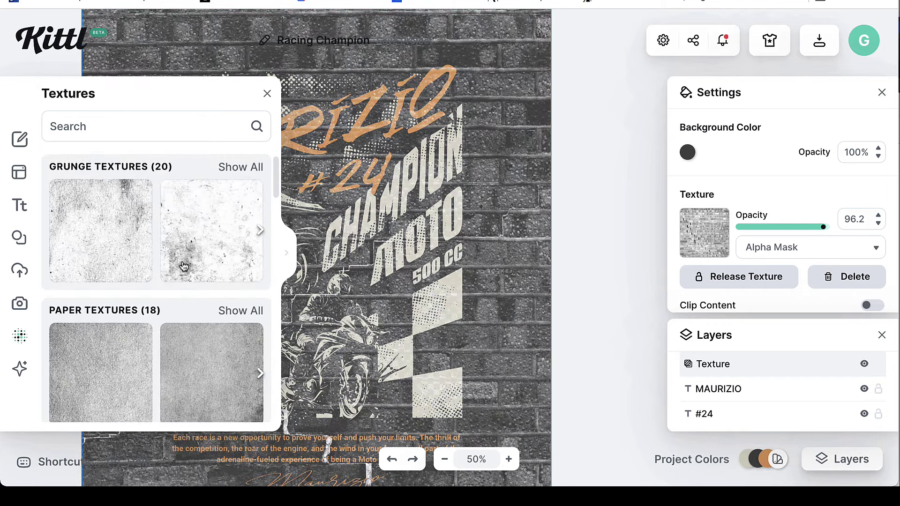
left_click(113, 231)
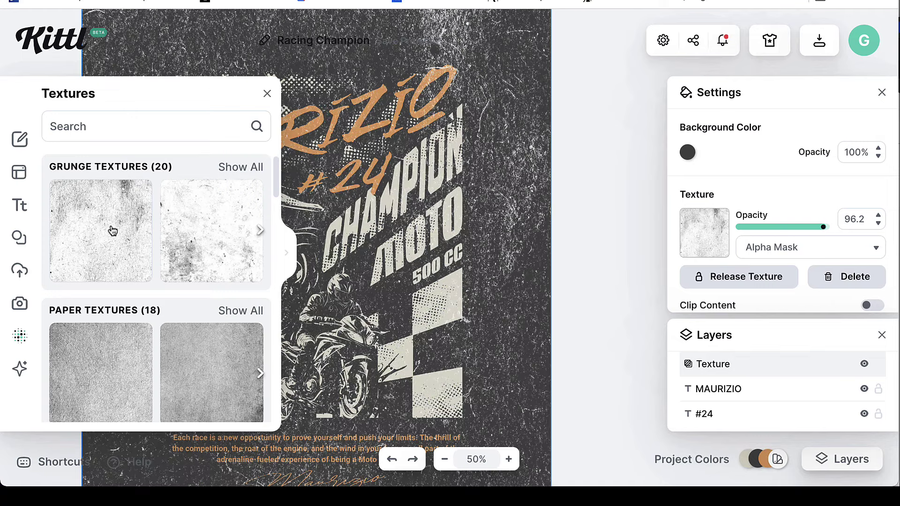
left_click(248, 232)
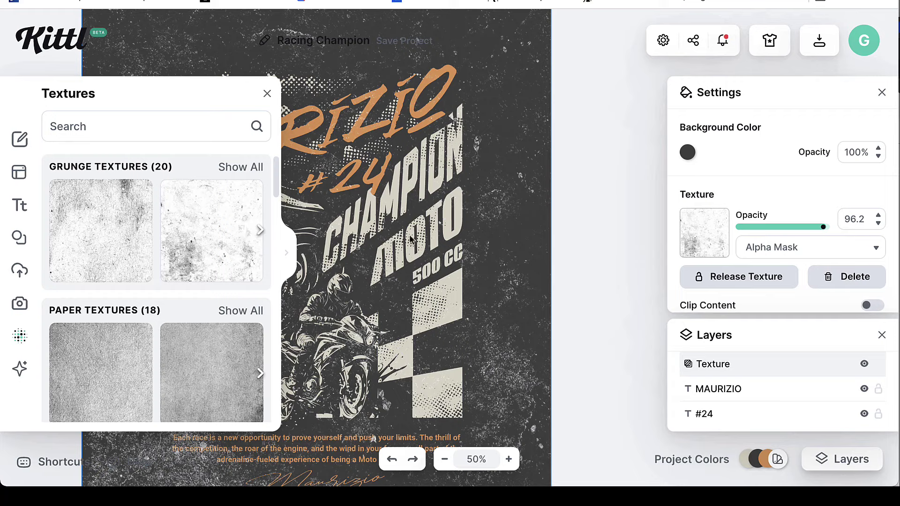
left_click(611, 209)
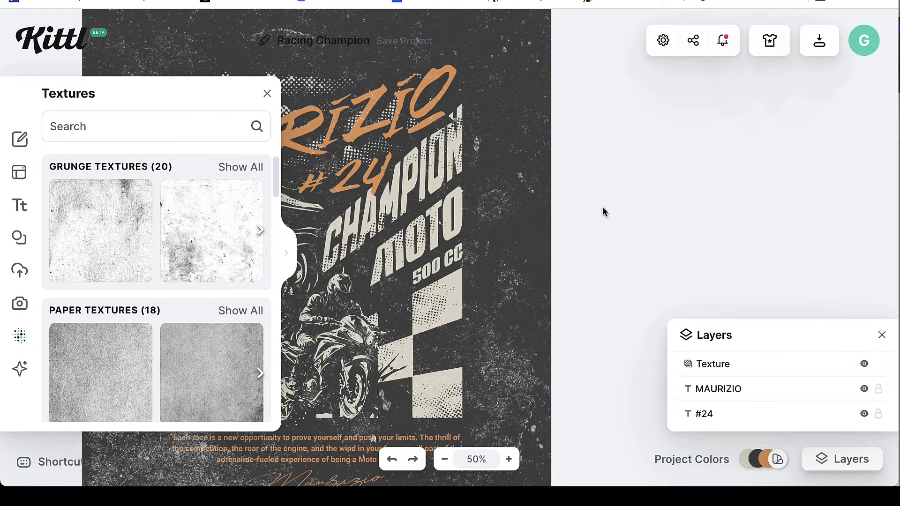
left_click(267, 93)
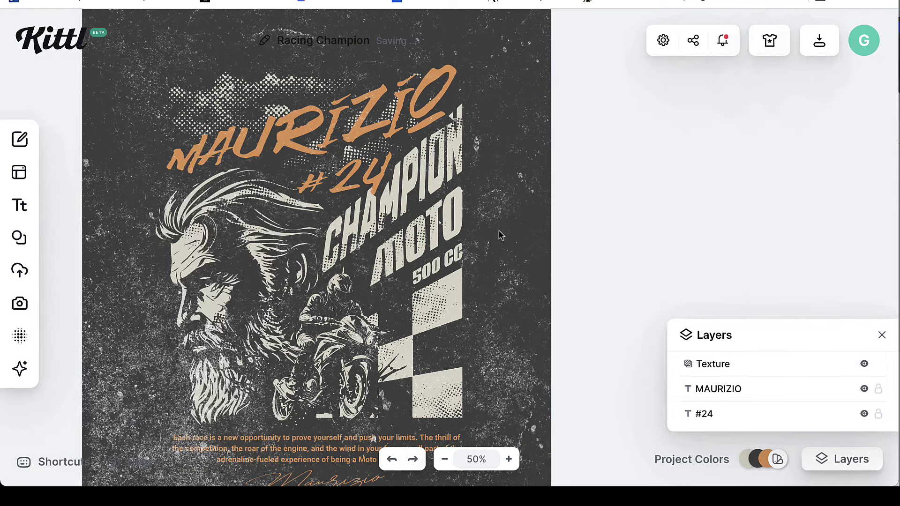
Step: Set the background texture's blending mode to Color Burn and lower its opacity to 16.9
left_click(500, 236)
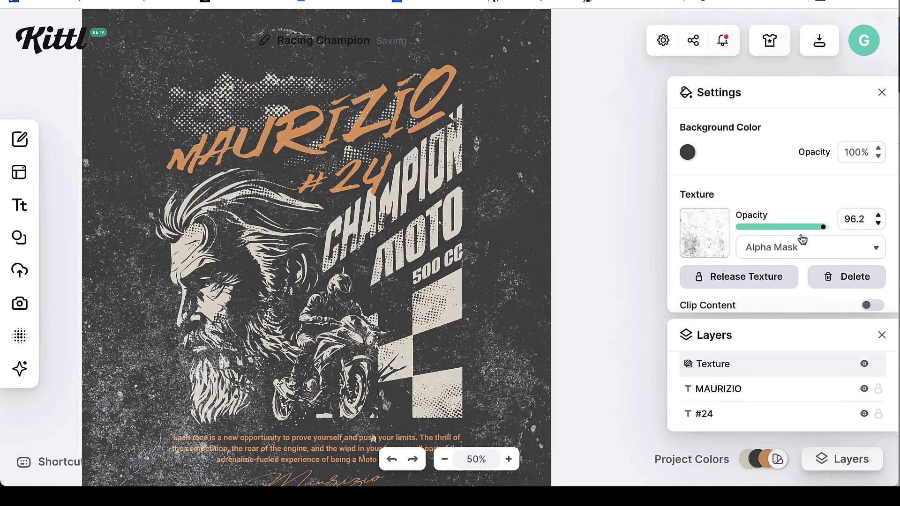
left_click(826, 248)
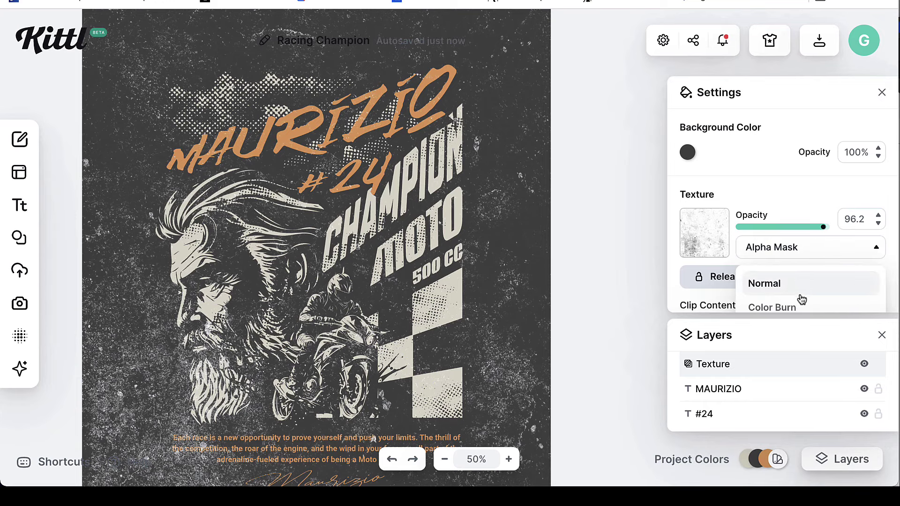
left_click(807, 308)
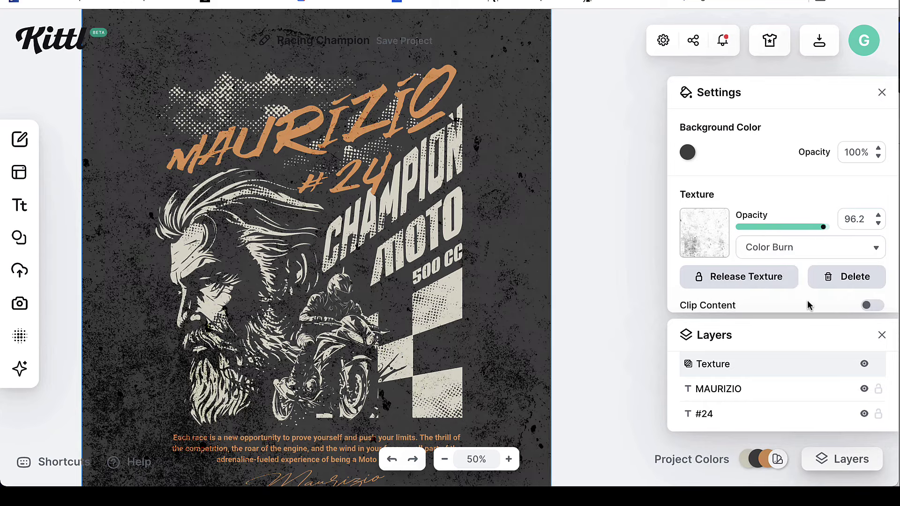
left_click_drag(824, 227, 754, 233)
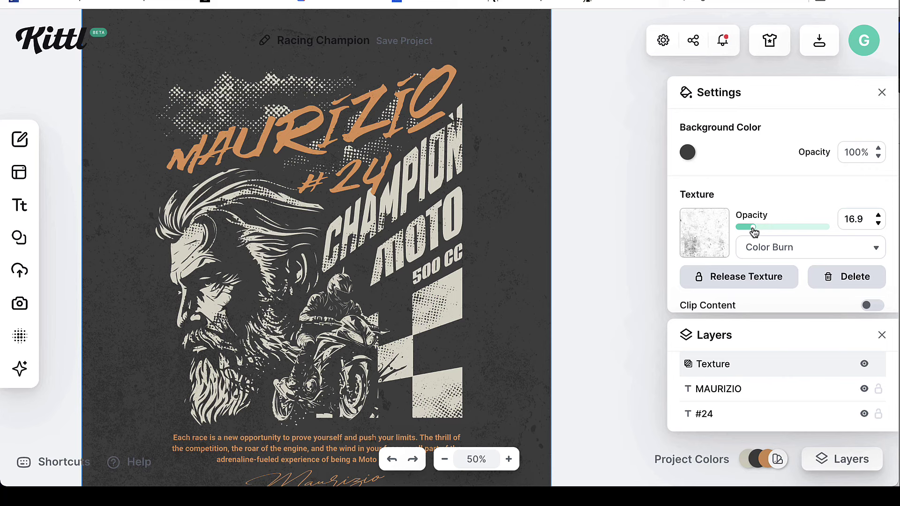
Step: Delete the background's texture and make the background fully transparent by setting its opacity to 0%
left_click(842, 278)
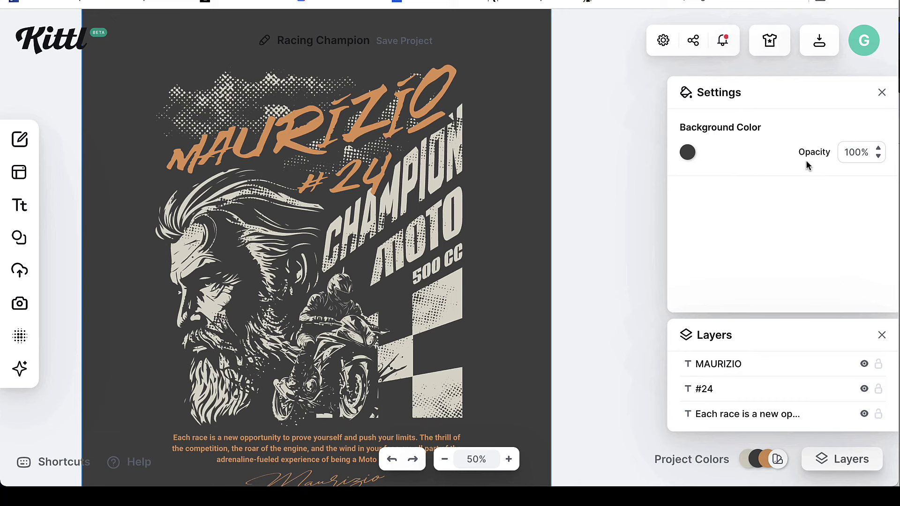
left_click(880, 156)
left_click(878, 157)
left_click_drag(856, 153, 836, 156)
type("0")
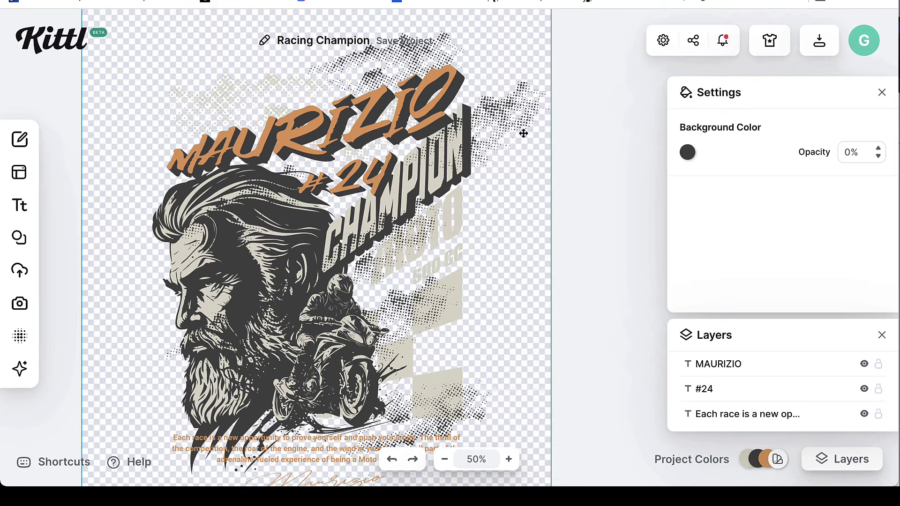
key("ctrl+a")
left_click(610, 222)
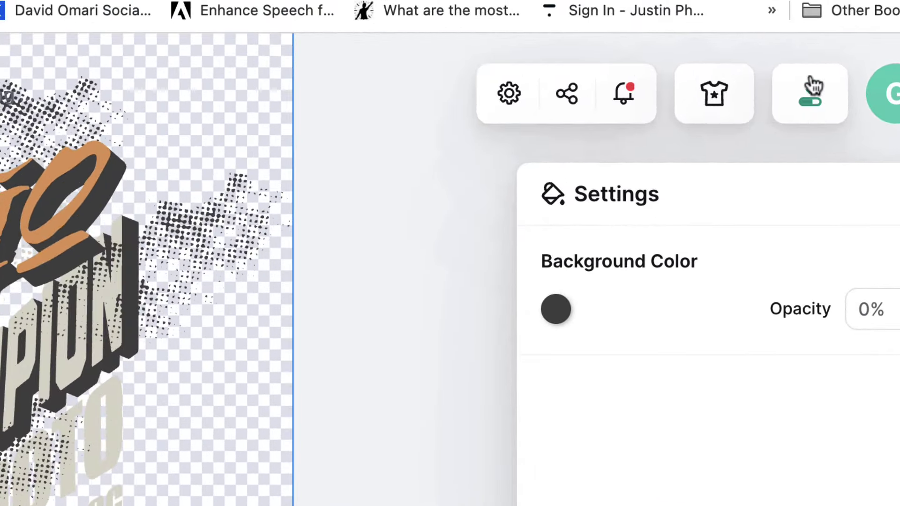
Step: Open the download options for the design
left_click(825, 101)
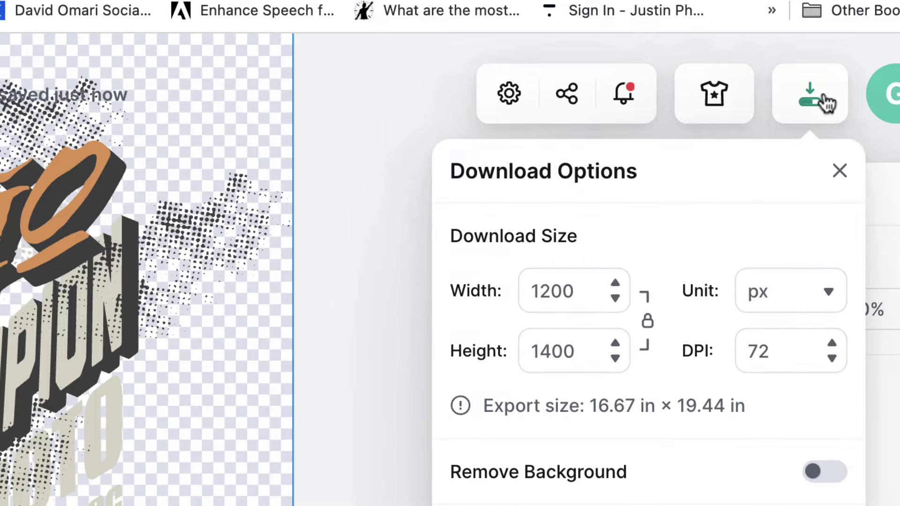